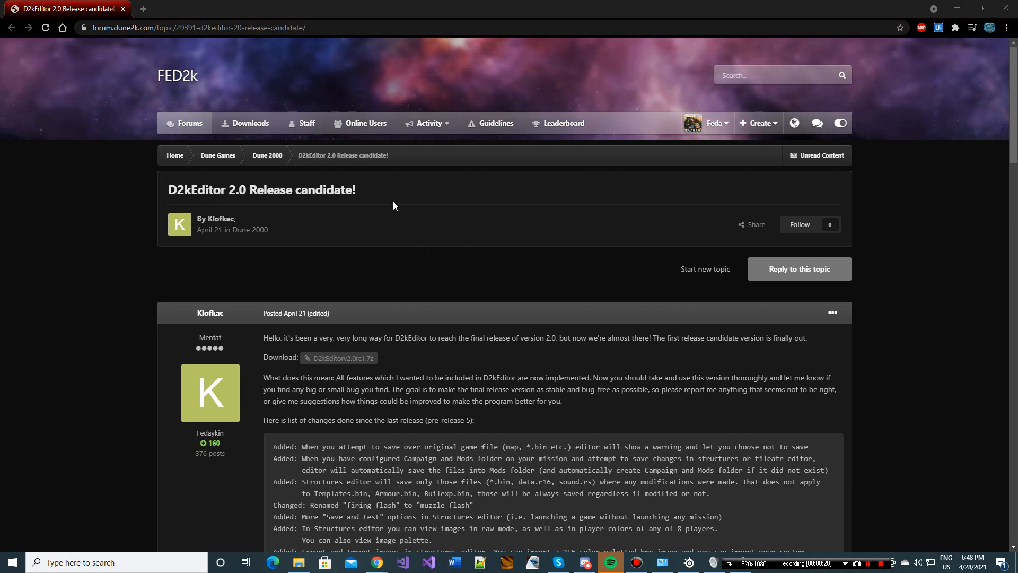
# Step: Highlight the full web address of the D2kEditor 2.0 release candidate forum topic
pyautogui.click(76, 35)
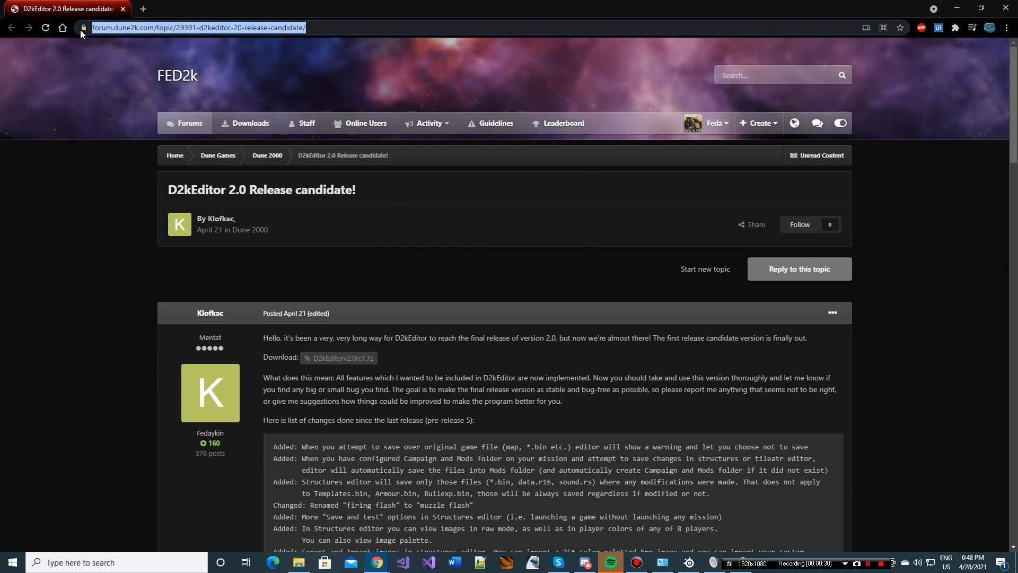
pyautogui.click(346, 29)
pyautogui.moveTo(347, 29); pyautogui.dragTo(2, 41)
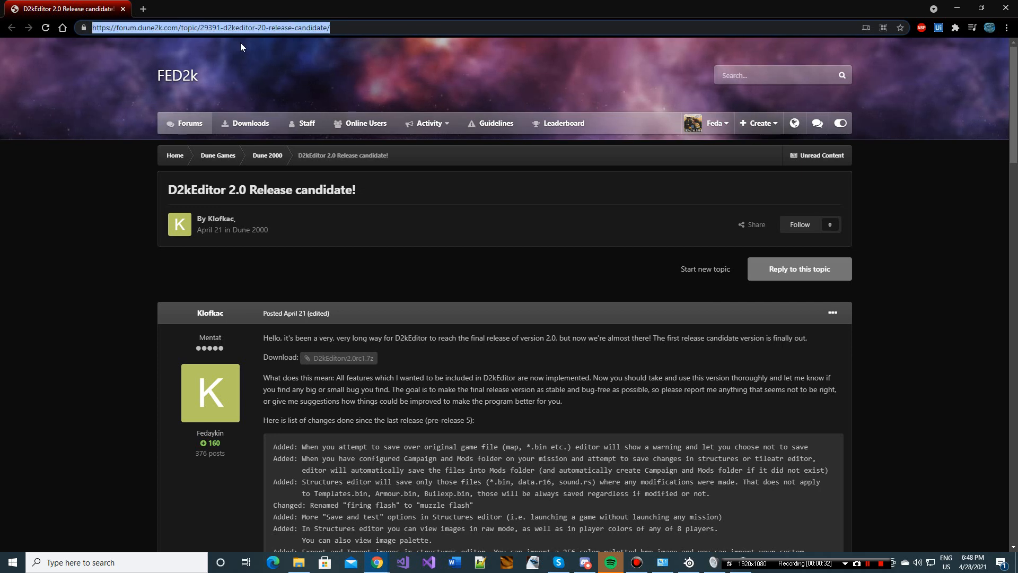
pyautogui.click(360, 27)
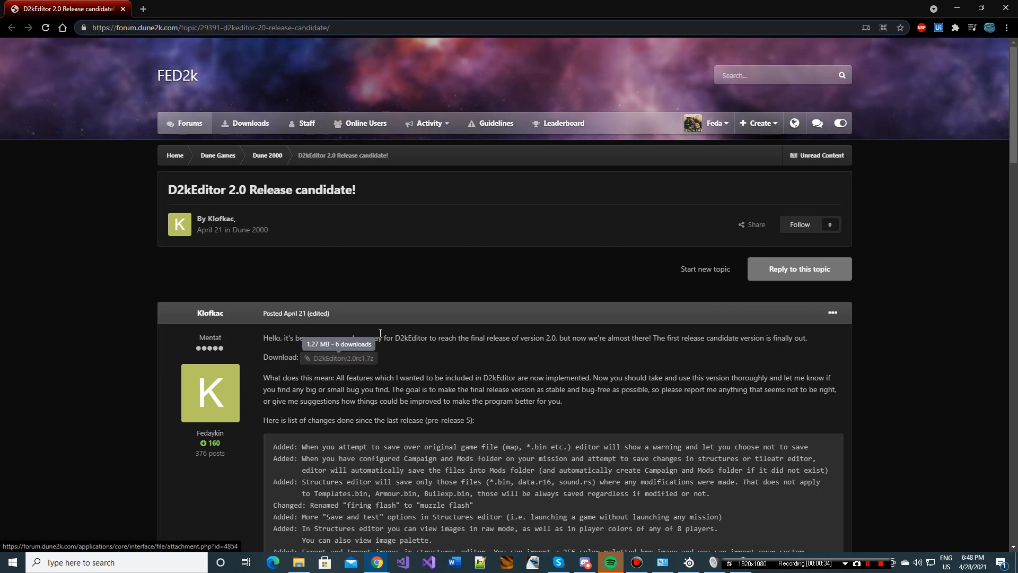
# Step: Switch to Discord to view the Dune 2000 Singleplayer server's channels and its tools channel, and return to the browser
pyautogui.click(585, 563)
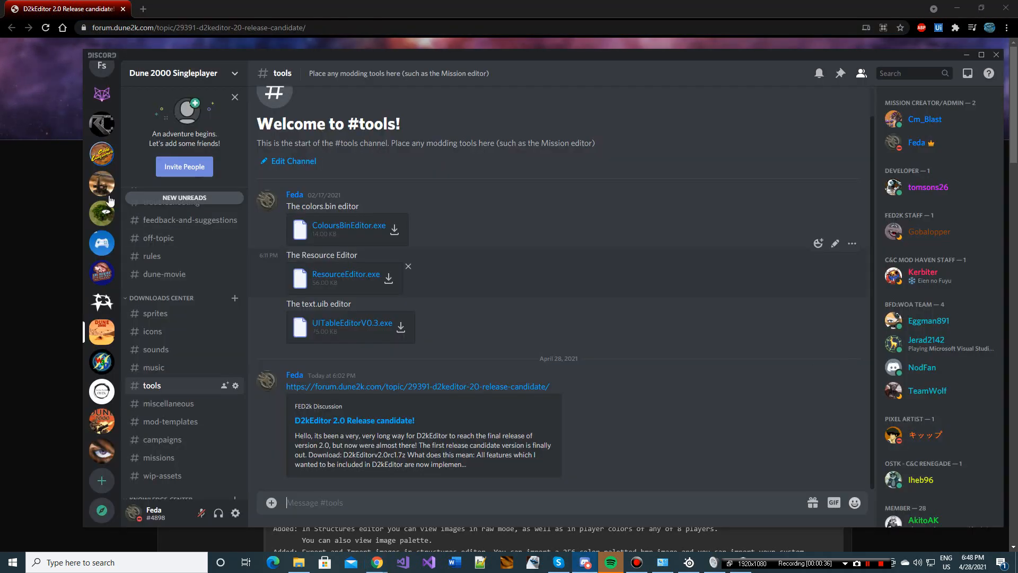
pyautogui.scroll(1, 218, 314)
pyautogui.scroll(4, 216, 314)
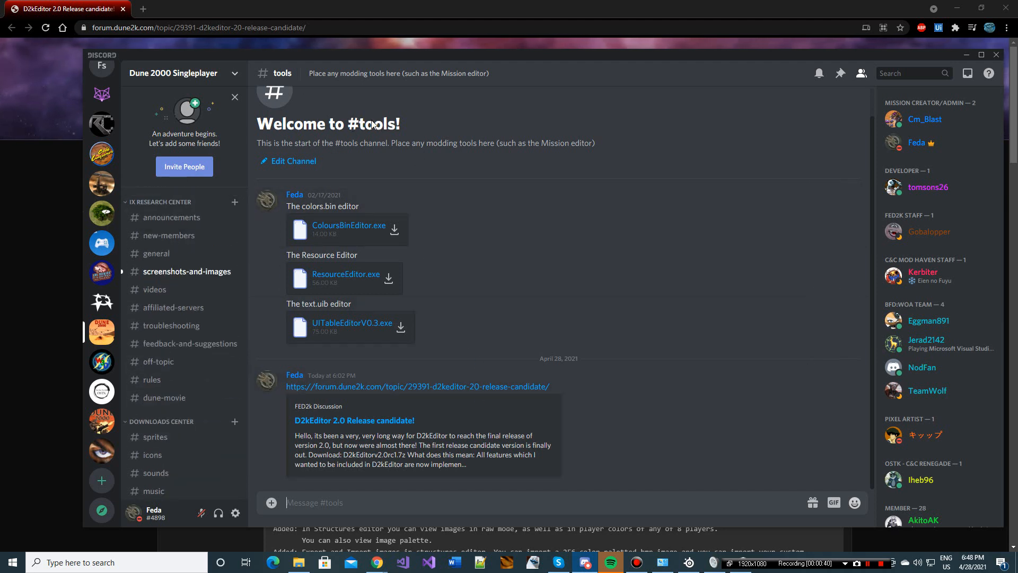
pyautogui.scroll(-5, 175, 289)
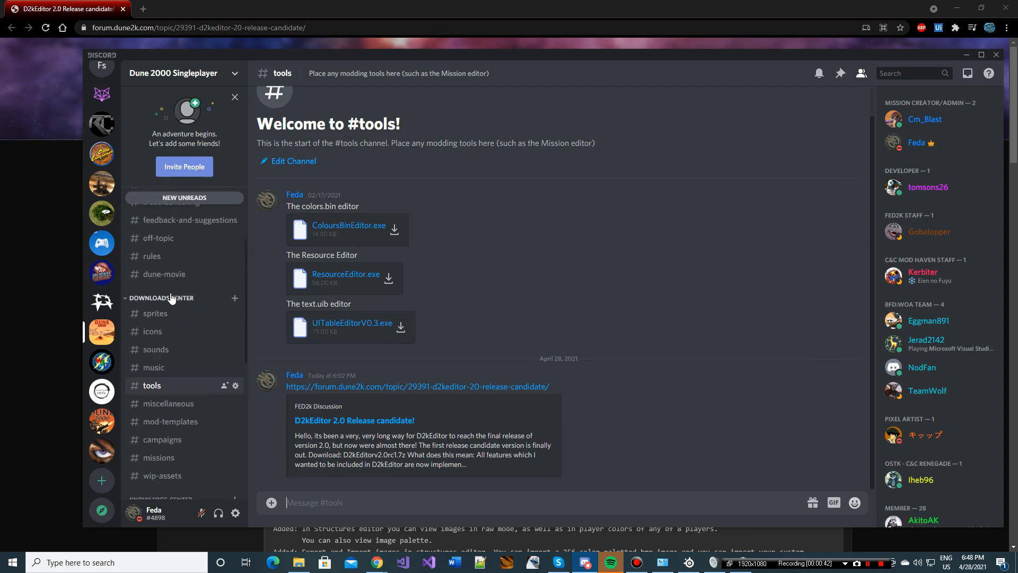
pyautogui.click(269, 4)
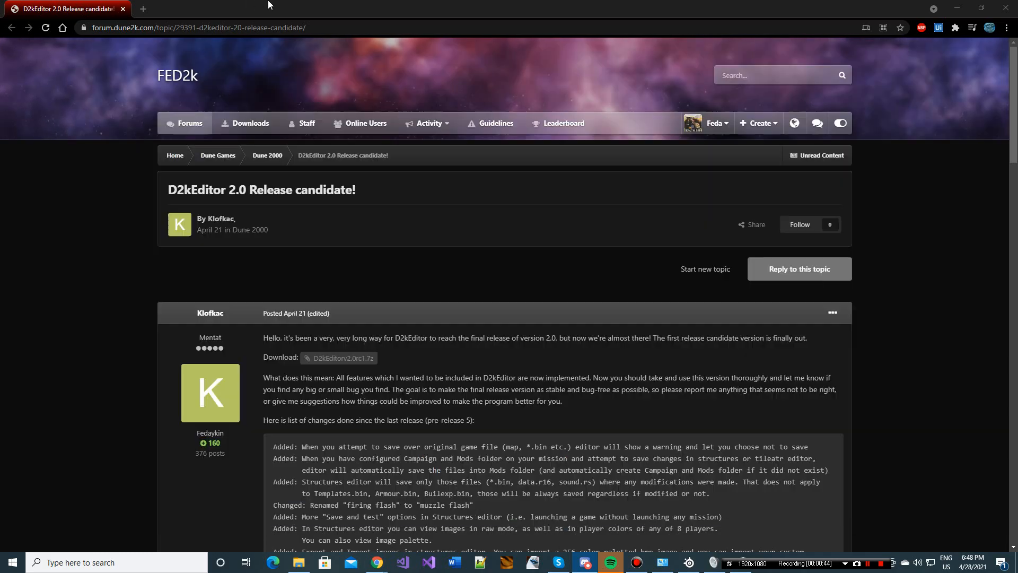
# Step: Download D2kEditorv2.0rc1.7z from the release candidate post and save it under its suggested name
pyautogui.scroll(-10, 441, 345)
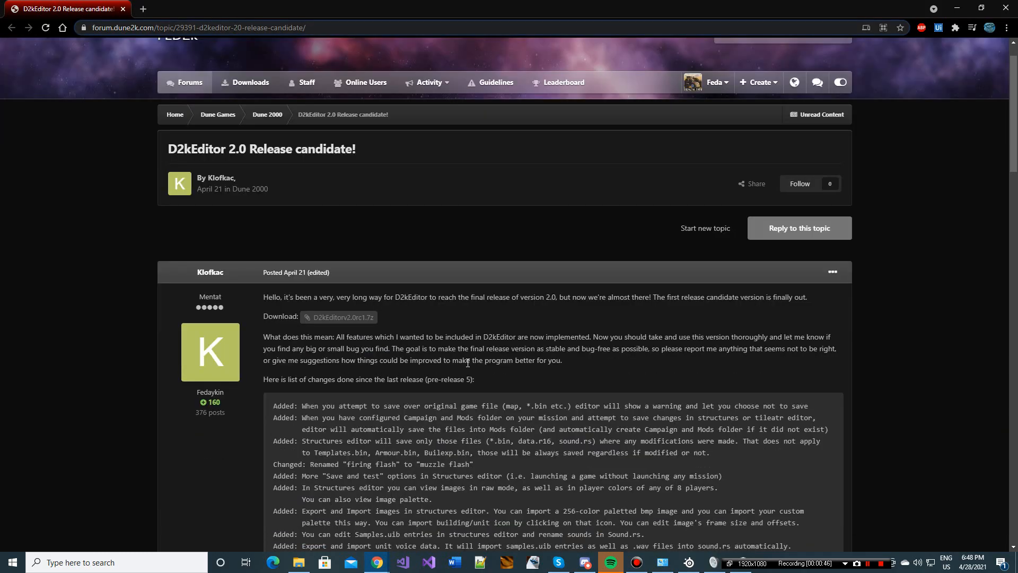
pyautogui.scroll(3, 416, 358)
pyautogui.scroll(8, 416, 357)
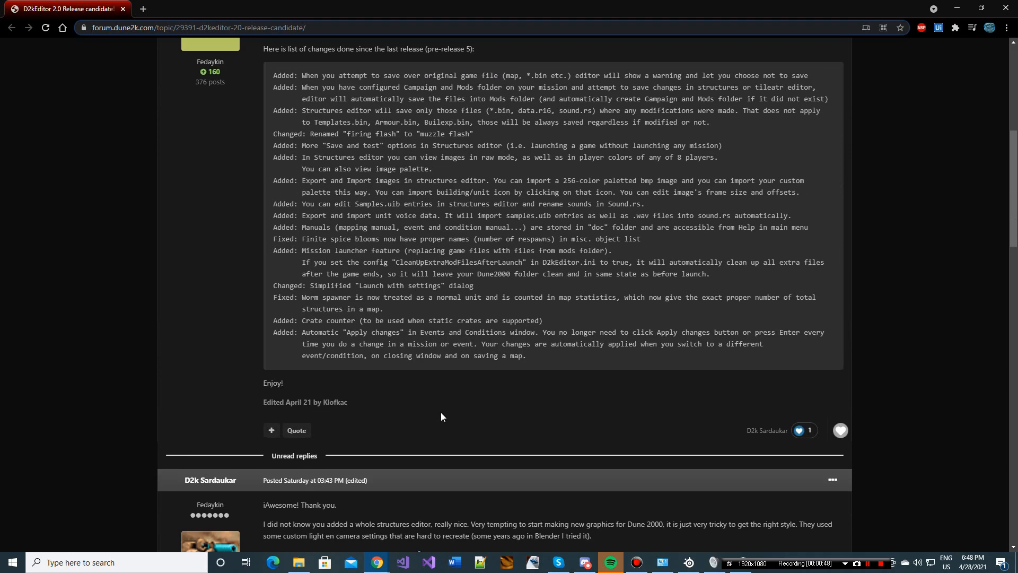
pyautogui.scroll(-2, 359, 451)
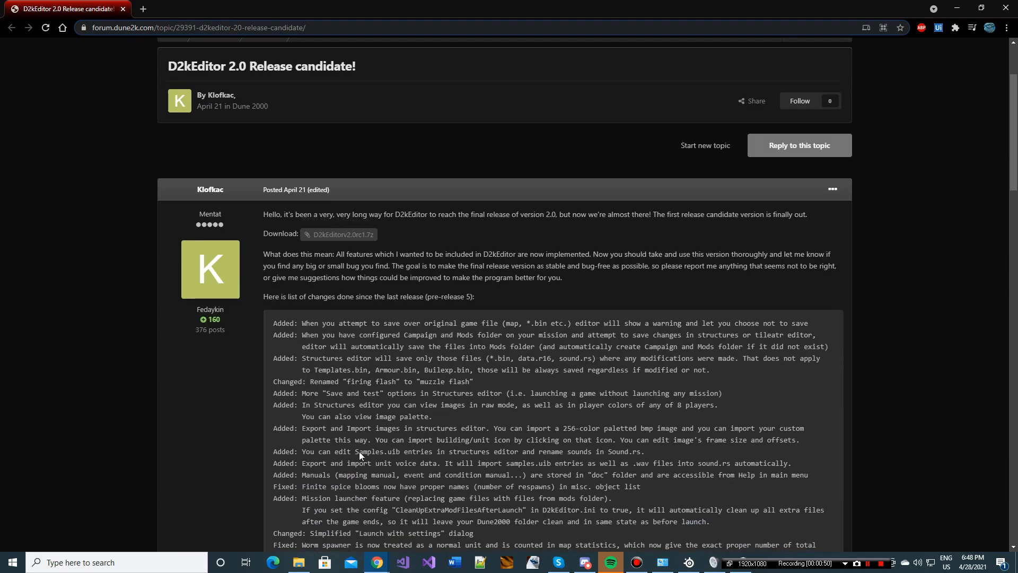
pyautogui.scroll(2, 360, 281)
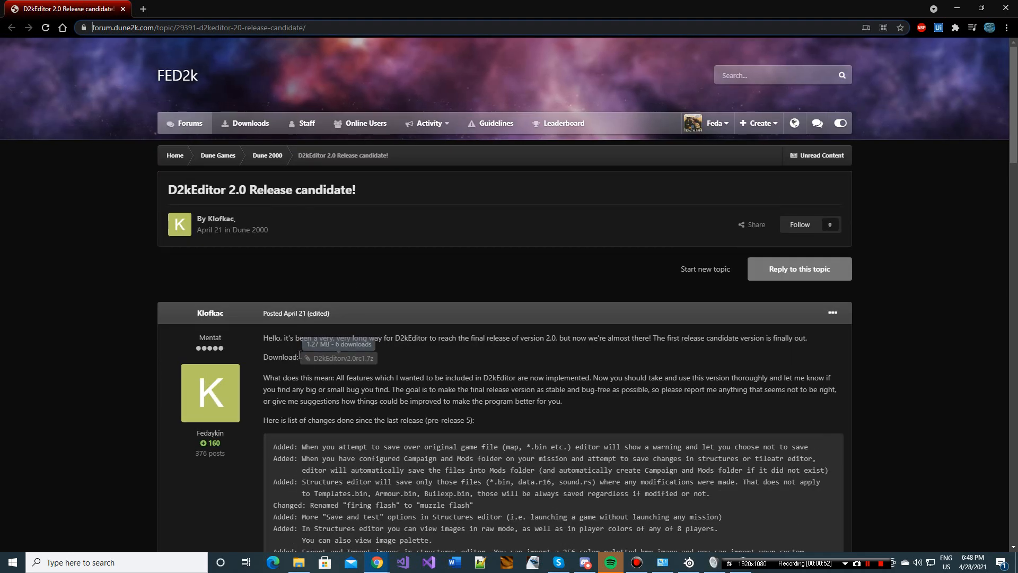
pyautogui.click(340, 359)
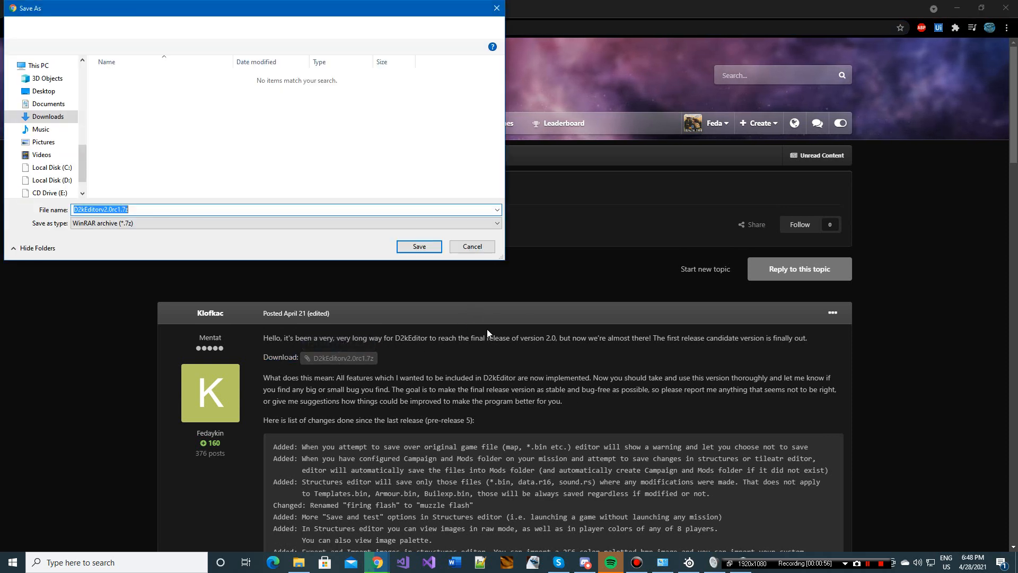
pyautogui.click(419, 247)
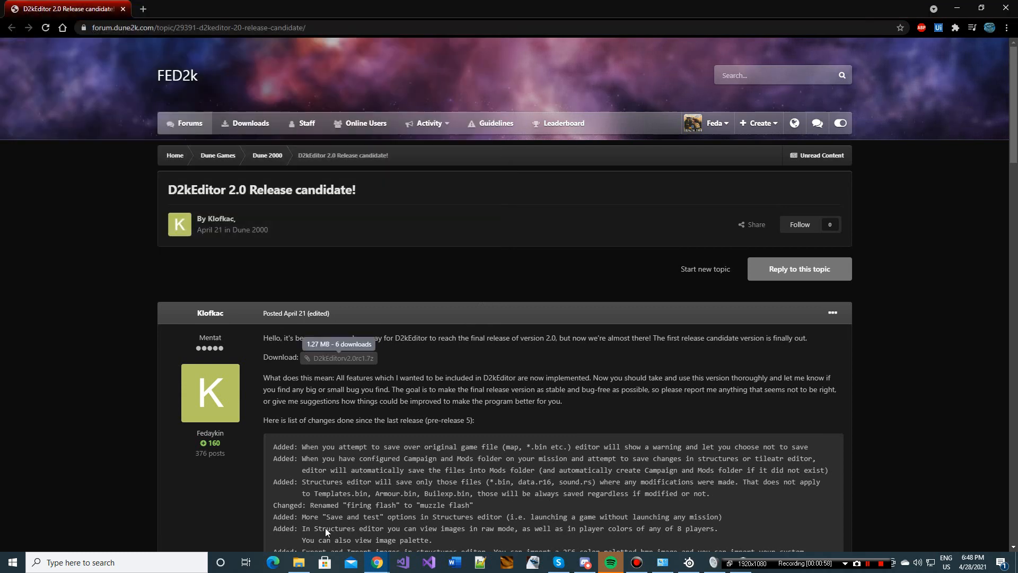
# Step: Locate the downloaded archive in File Explorer, extract it into the D2kEditorv2.0rc1 folder and open that folder
pyautogui.click(113, 534)
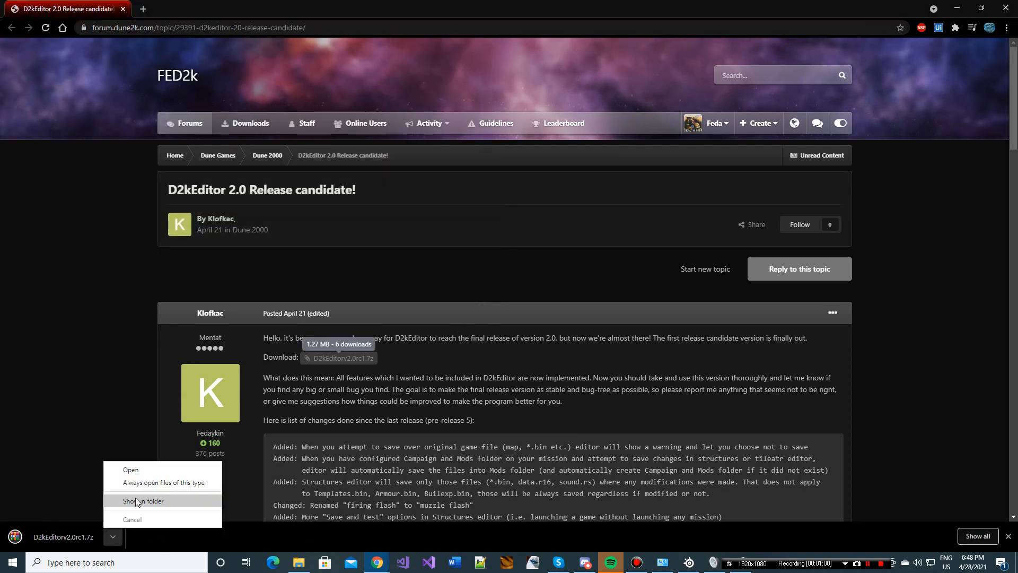
pyautogui.click(138, 500)
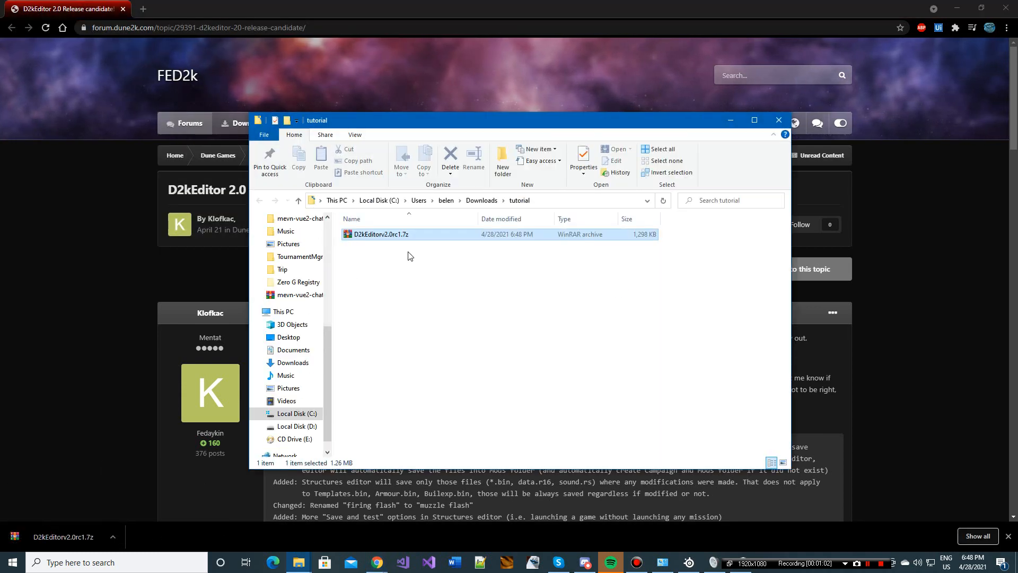
pyautogui.rightClick(412, 236)
pyautogui.click(507, 297)
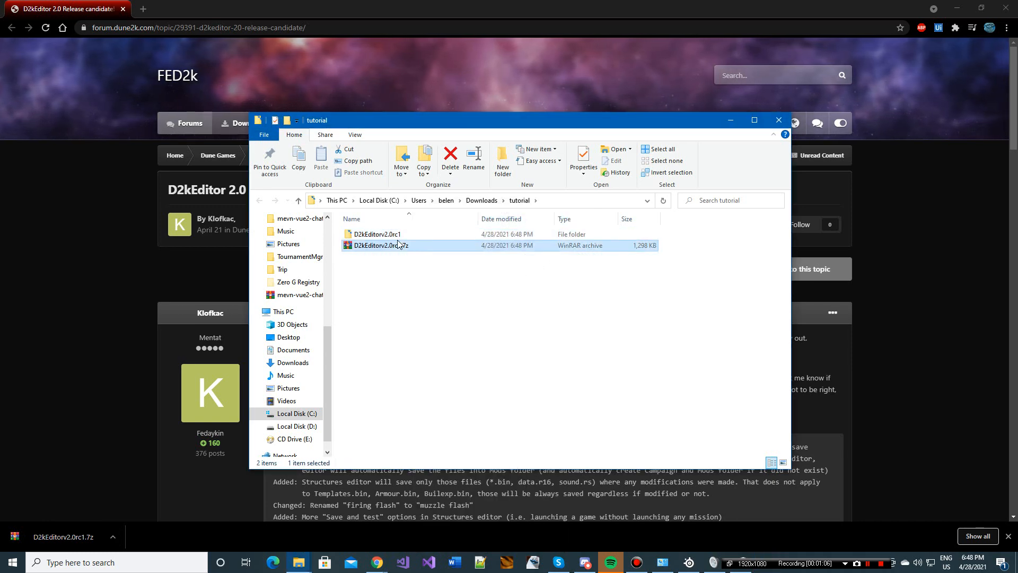
pyautogui.doubleClick(410, 234)
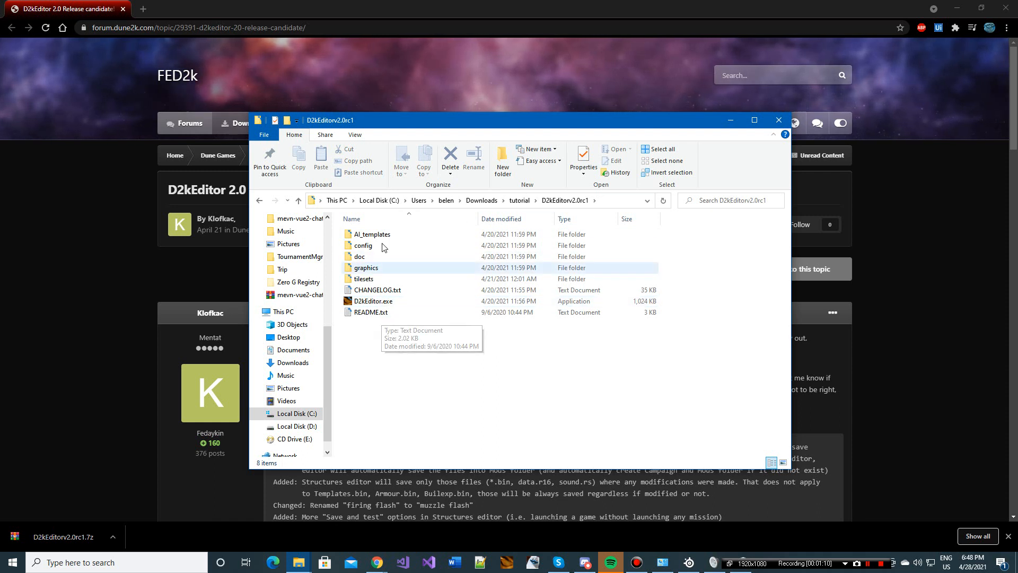
# Step: Launch D2kEditor.exe from the extracted folder
pyautogui.moveTo(462, 399); pyautogui.dragTo(364, 210)
pyautogui.click(401, 361)
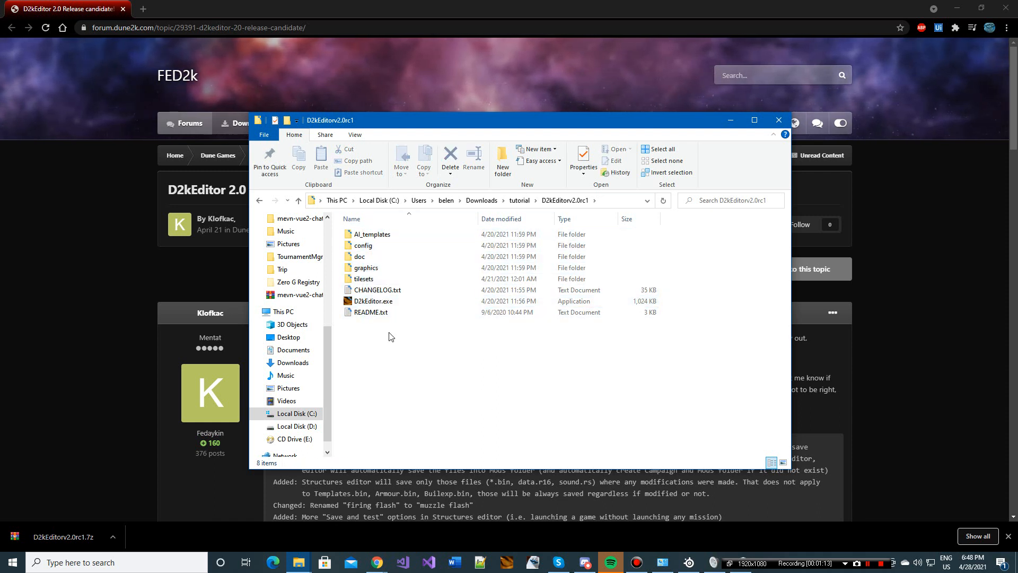
pyautogui.doubleClick(385, 303)
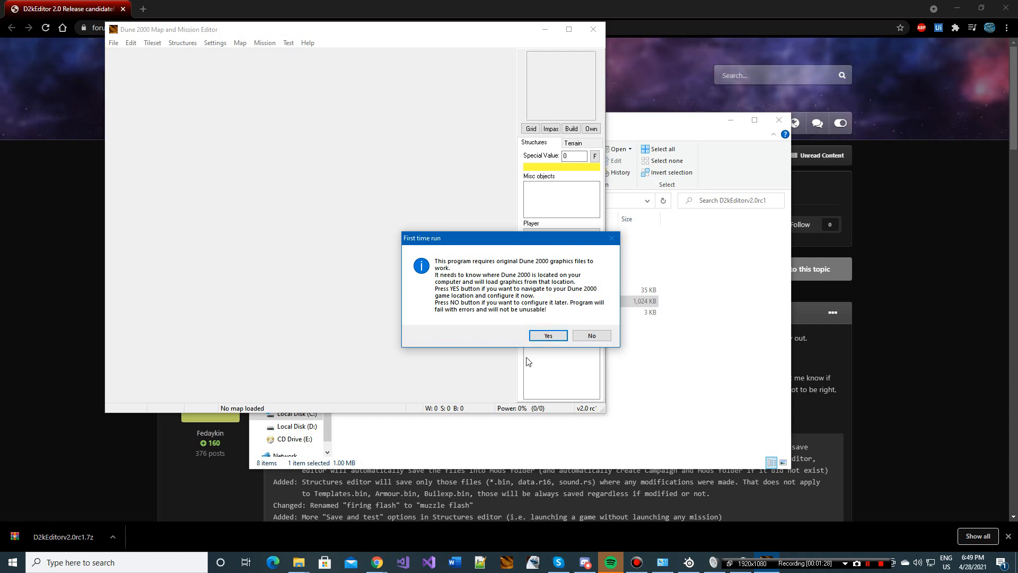
# Step: Configure the game location by choosing DUNE2000.EXE in the Debug folder, and maximize the editor window
pyautogui.click(545, 337)
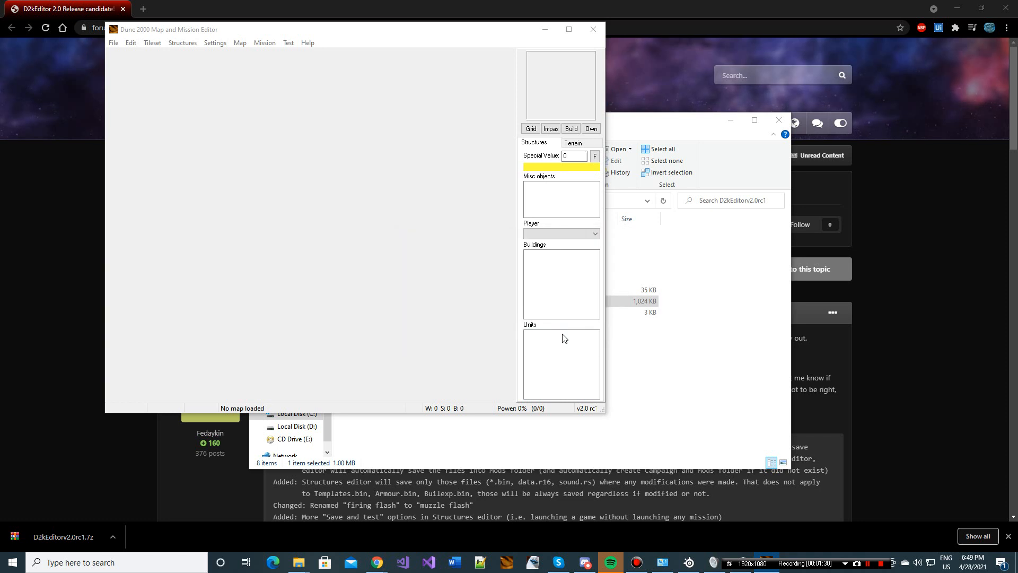
pyautogui.scroll(-1, 541, 326)
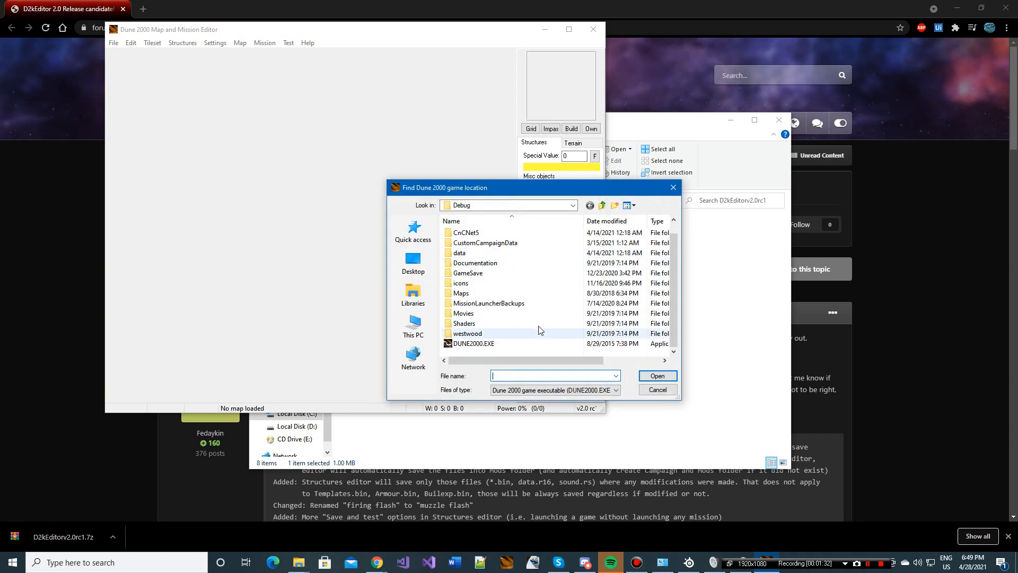
pyautogui.click(536, 343)
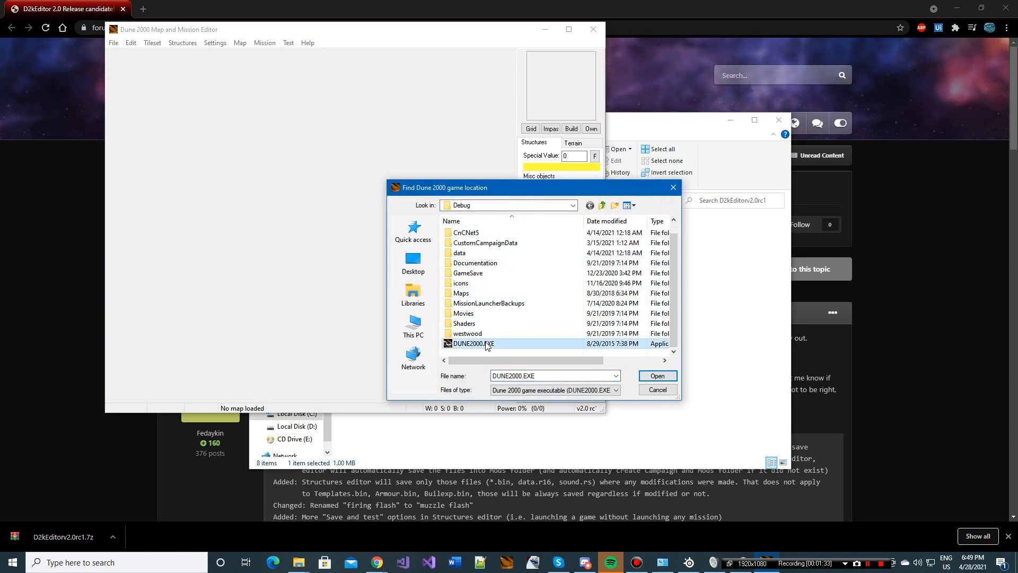
pyautogui.click(659, 376)
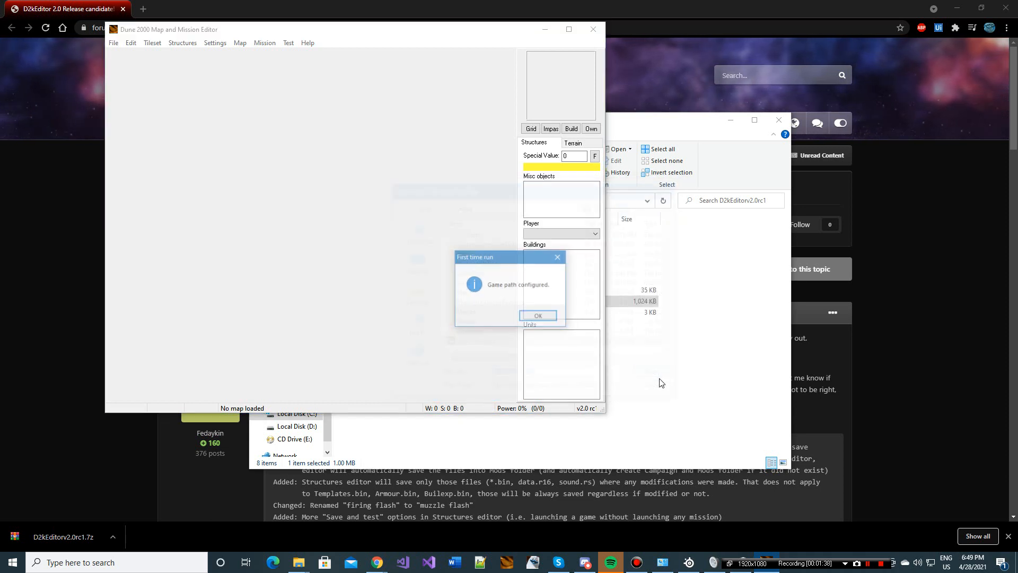
pyautogui.click(539, 317)
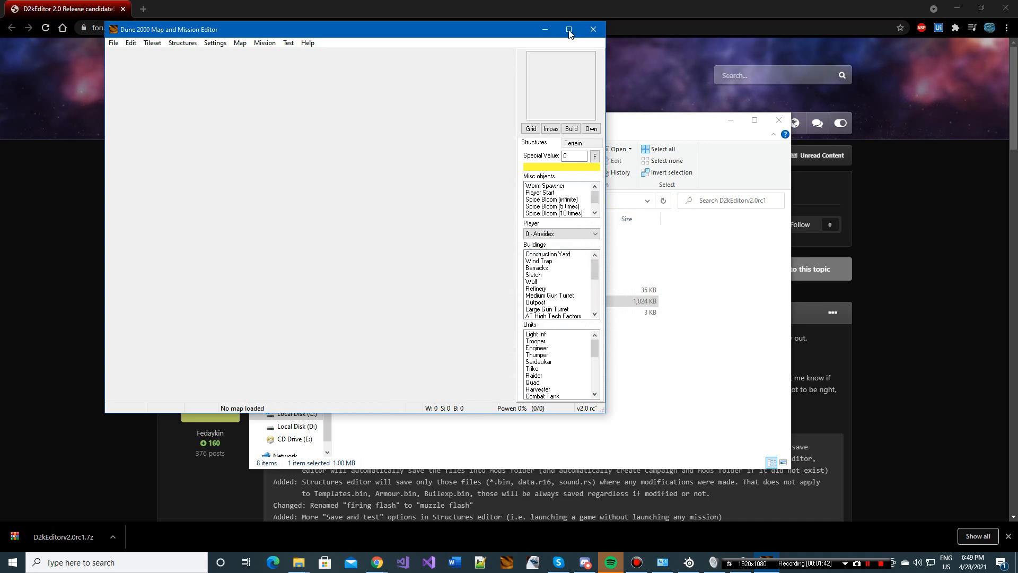
pyautogui.click(570, 30)
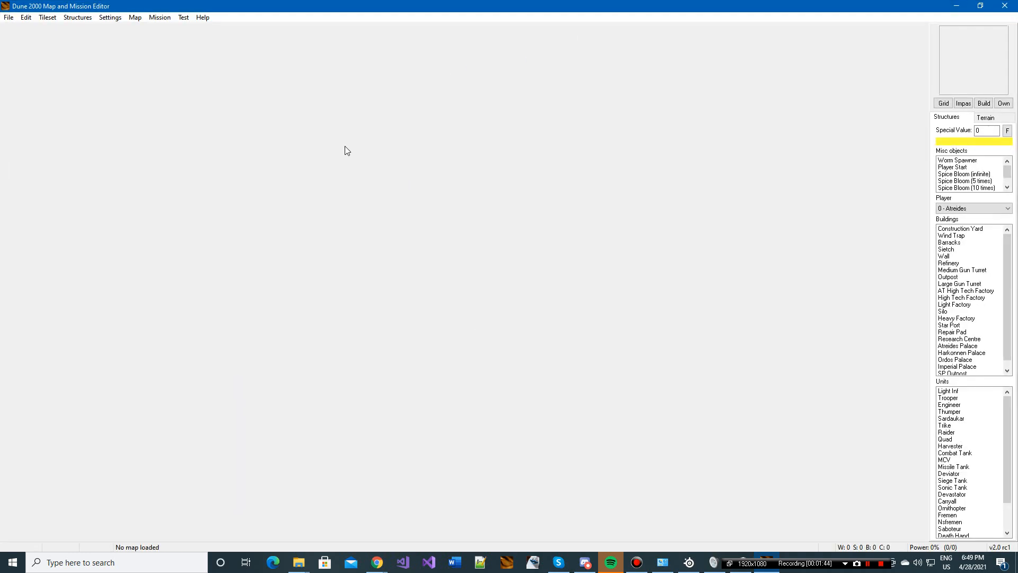
# Step: Start a new map using the Dune 2000 BLOXBGBS tileset
pyautogui.click(9, 20)
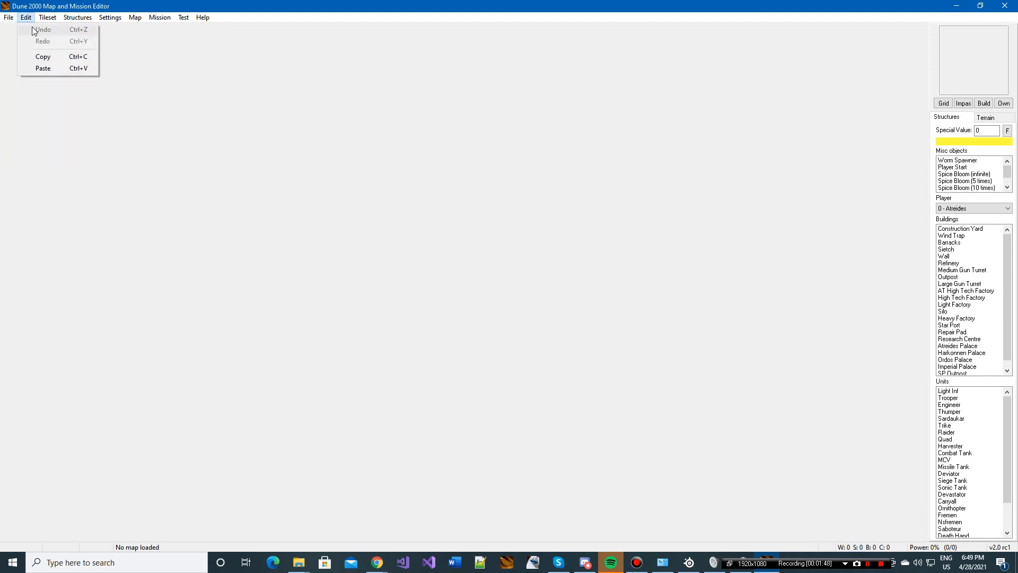
pyautogui.click(25, 31)
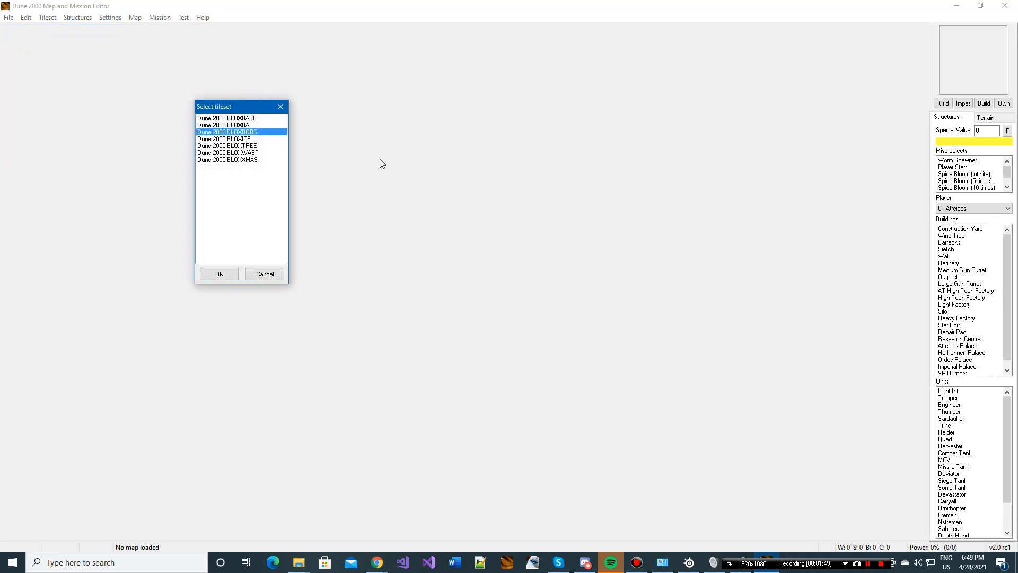
pyautogui.click(242, 140)
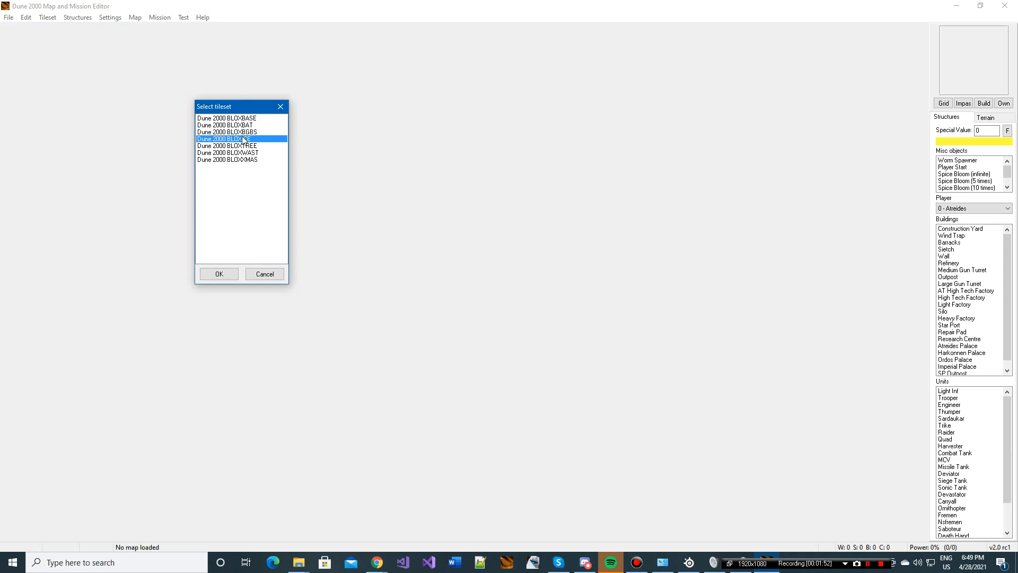
pyautogui.click(243, 126)
pyautogui.click(245, 132)
pyautogui.click(247, 145)
pyautogui.click(247, 153)
pyautogui.click(248, 159)
pyautogui.click(248, 139)
pyautogui.click(248, 132)
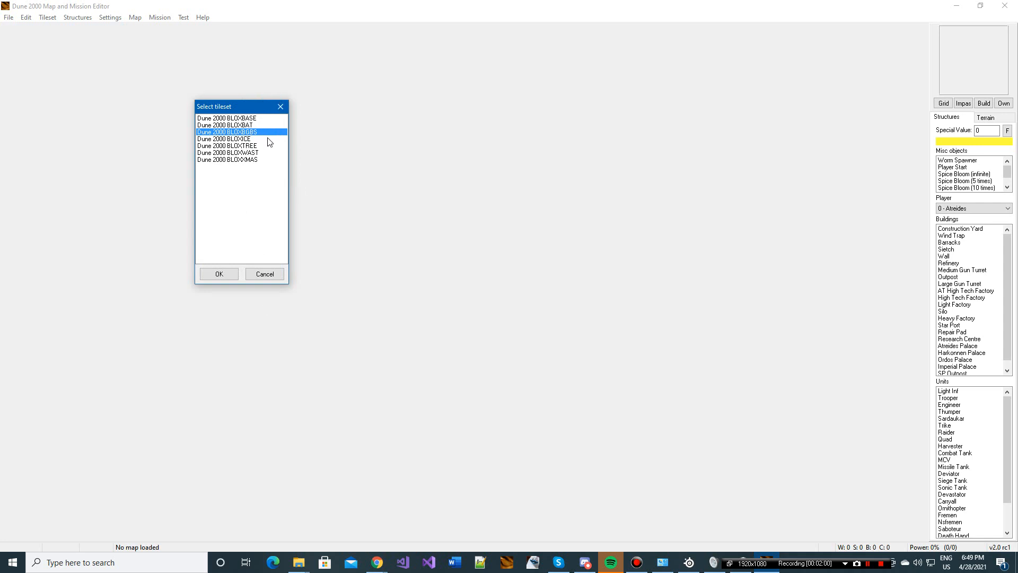
pyautogui.click(220, 276)
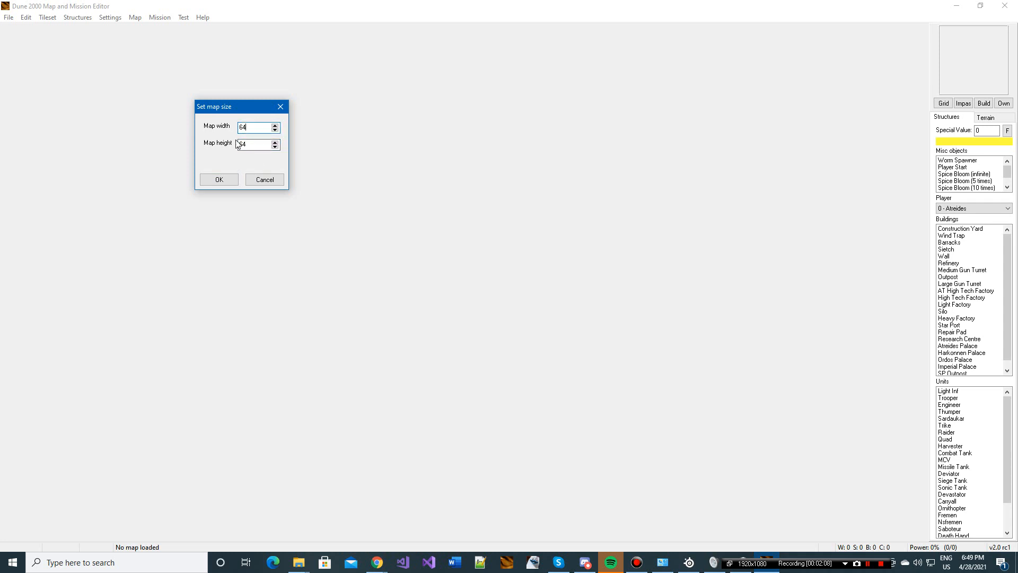
# Step: Create the map with a width of 64 and a height of 64
pyautogui.moveTo(249, 144); pyautogui.dragTo(238, 127)
pyautogui.moveTo(252, 127); pyautogui.dragTo(178, 129)
pyautogui.click(257, 129)
pyautogui.hotkey('shift', 'Home')
pyautogui.write('64')
pyautogui.click(225, 180)
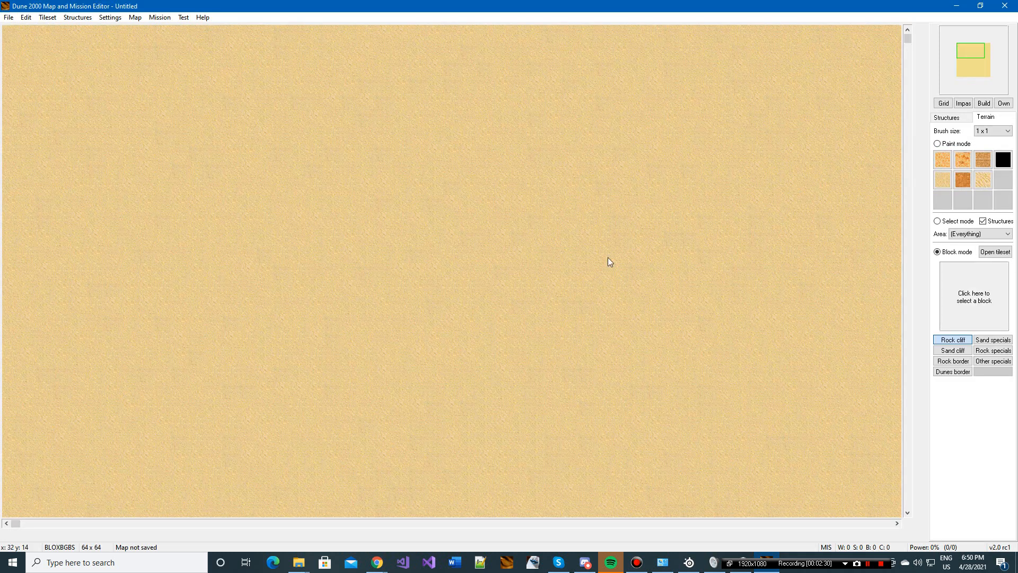
# Step: Paint a large Rock area in the northwest part of the map with a 4 x 4 brush
pyautogui.moveTo(972, 80)
pyautogui.mouseDown()
pyautogui.moveTo(984, 69)
pyautogui.moveTo(970, 49)
pyautogui.moveTo(973, 69)
pyautogui.mouseUp()
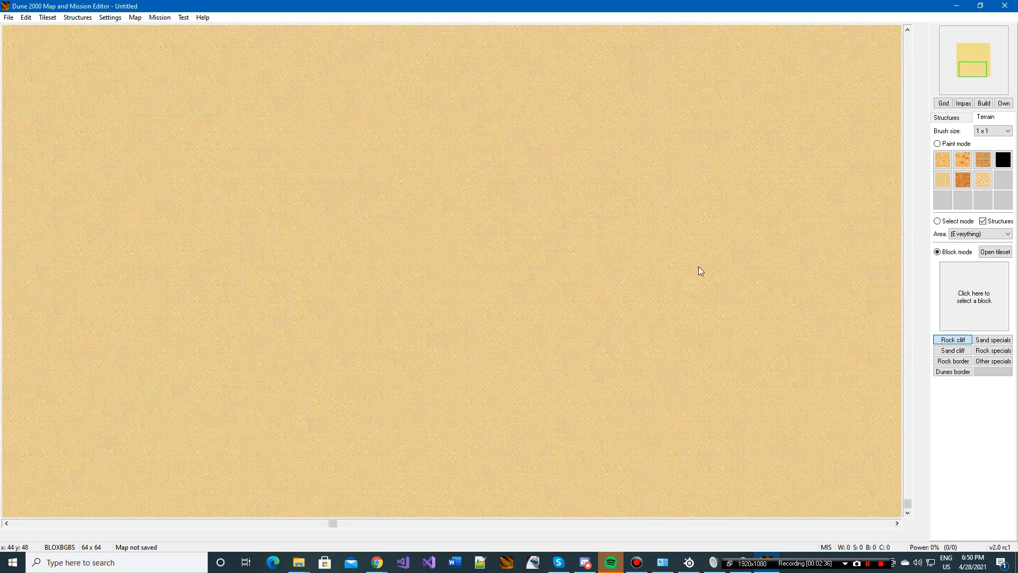
pyautogui.click(958, 79)
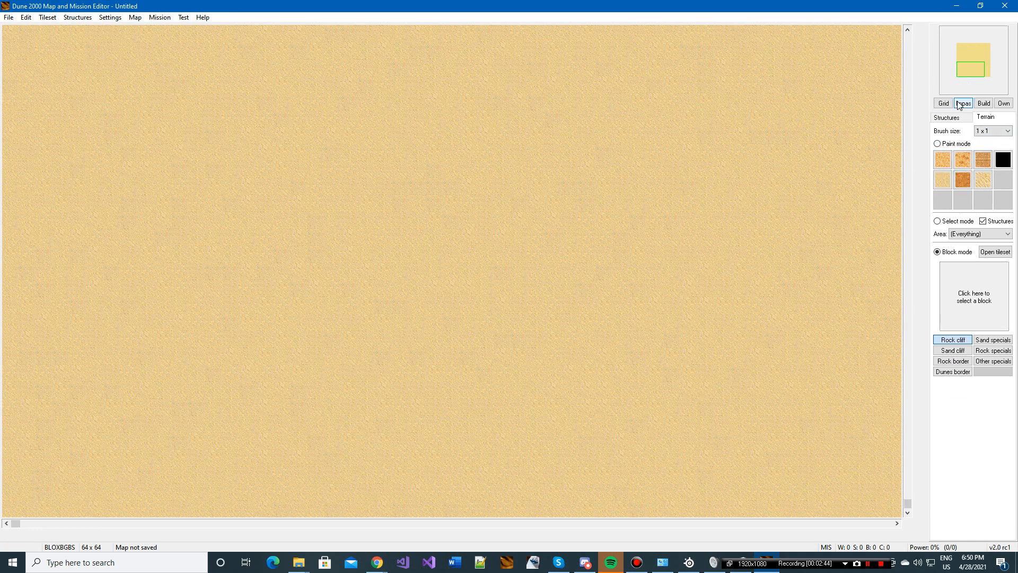
pyautogui.click(981, 131)
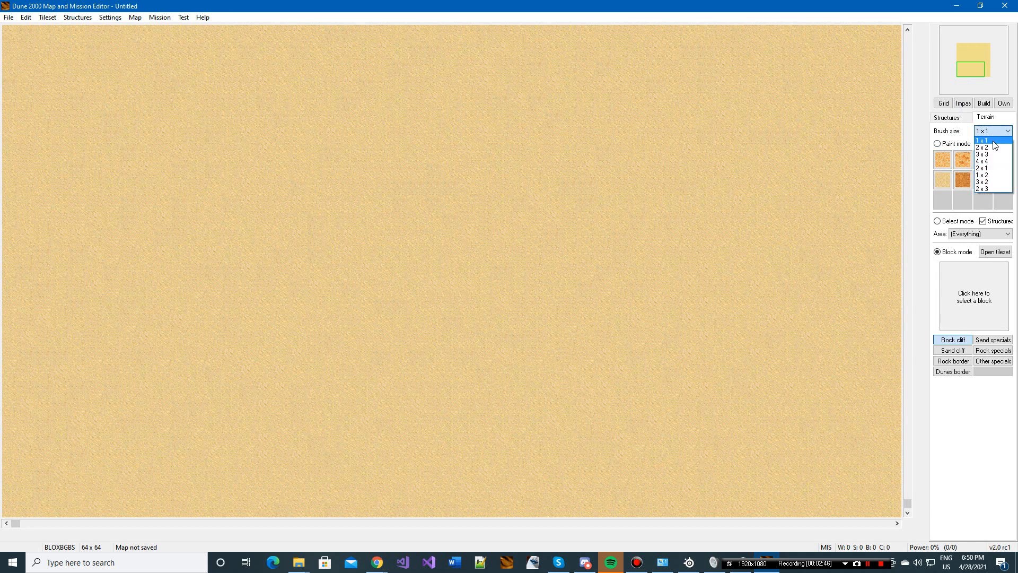
pyautogui.click(986, 161)
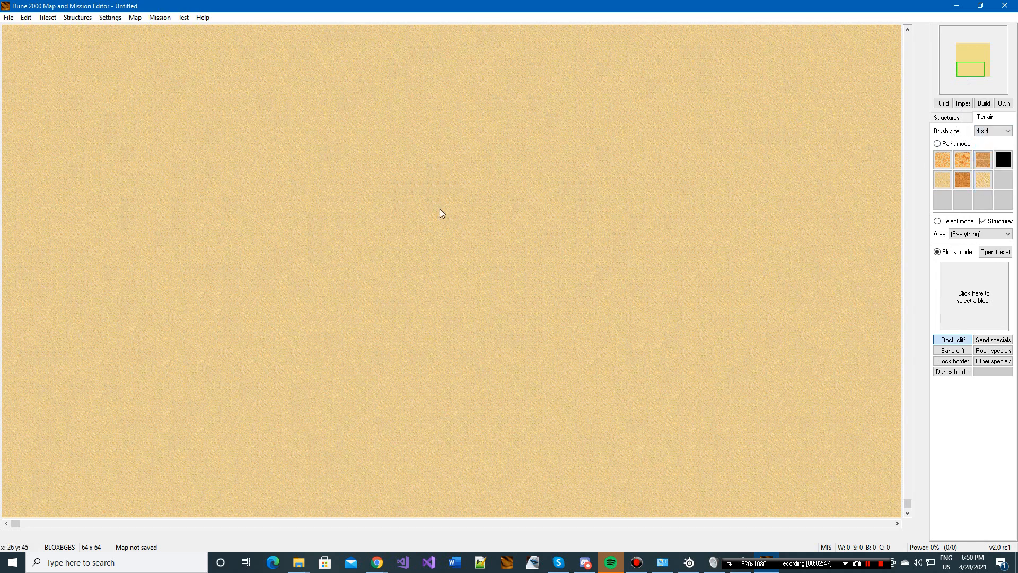
pyautogui.click(963, 180)
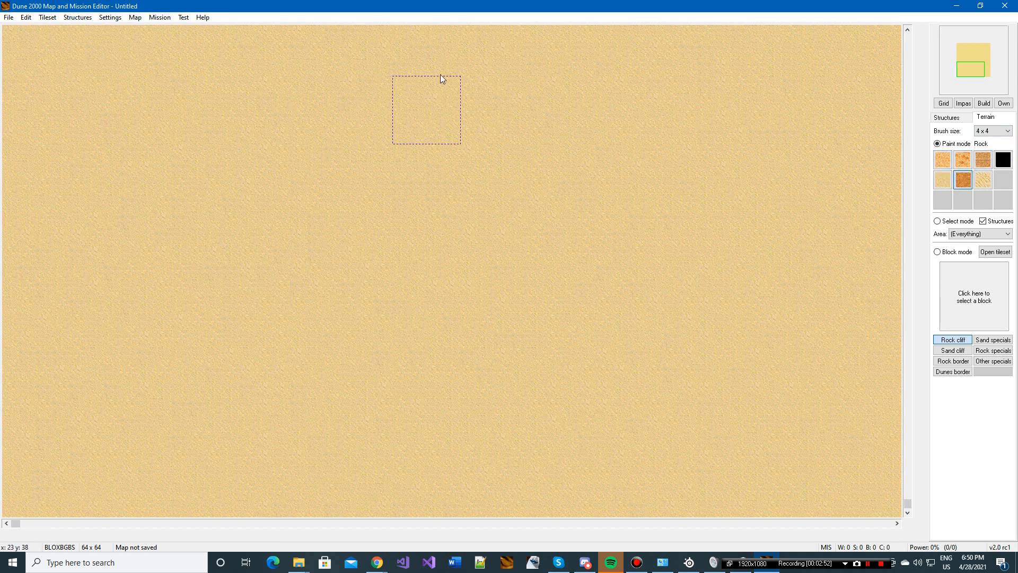
pyautogui.click(975, 52)
pyautogui.moveTo(206, 162)
pyautogui.mouseDown()
pyautogui.moveTo(312, 193)
pyautogui.moveTo(267, 121)
pyautogui.moveTo(533, 301)
pyautogui.moveTo(406, 278)
pyautogui.mouseUp()
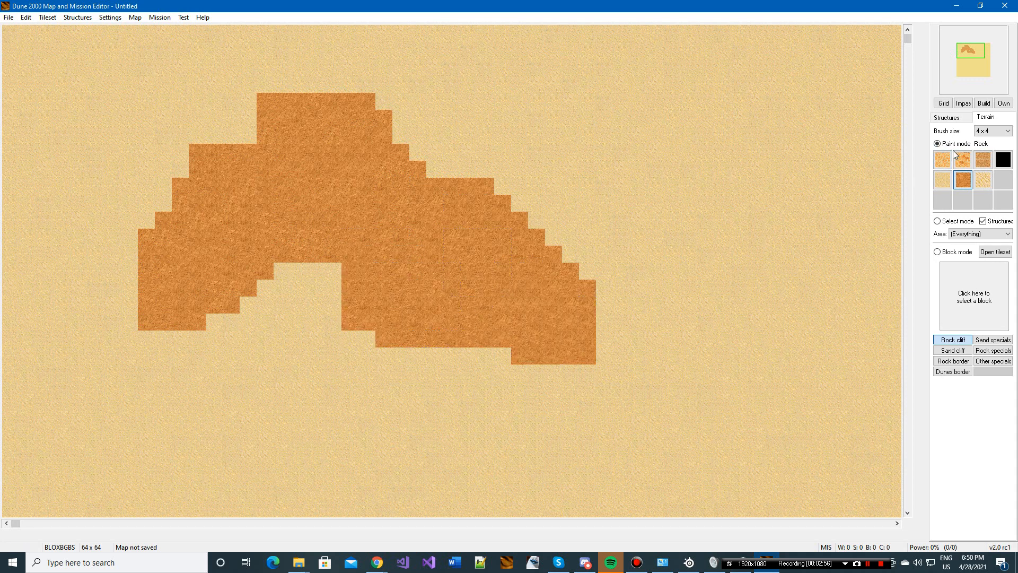
# Step: Extend the rock area eastward into an irregular plateau using a 2 x 2 brush
pyautogui.click(992, 132)
pyautogui.click(993, 147)
pyautogui.moveTo(546, 171)
pyautogui.mouseDown()
pyautogui.moveTo(477, 175)
pyautogui.moveTo(517, 210)
pyautogui.mouseUp()
pyautogui.moveTo(460, 144)
pyautogui.mouseDown()
pyautogui.moveTo(538, 128)
pyautogui.moveTo(592, 184)
pyautogui.mouseUp()
pyautogui.moveTo(612, 227)
pyautogui.mouseDown()
pyautogui.moveTo(652, 184)
pyautogui.moveTo(737, 212)
pyautogui.moveTo(746, 243)
pyautogui.moveTo(670, 254)
pyautogui.moveTo(646, 239)
pyautogui.mouseUp()
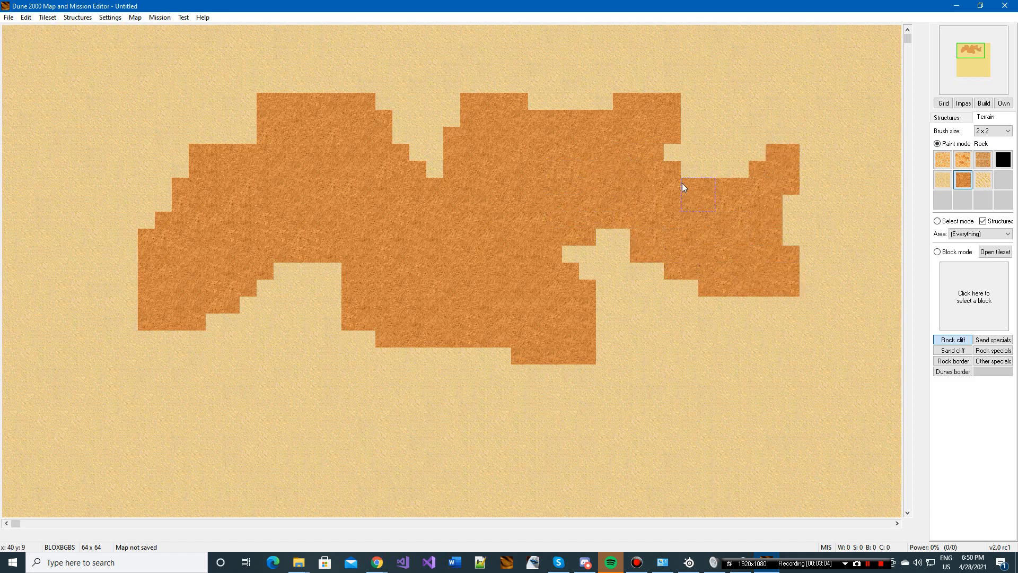
# Step: Paint an irregular Thin Spice field southeast of the rock plateau, with a branch reaching south
pyautogui.click(943, 160)
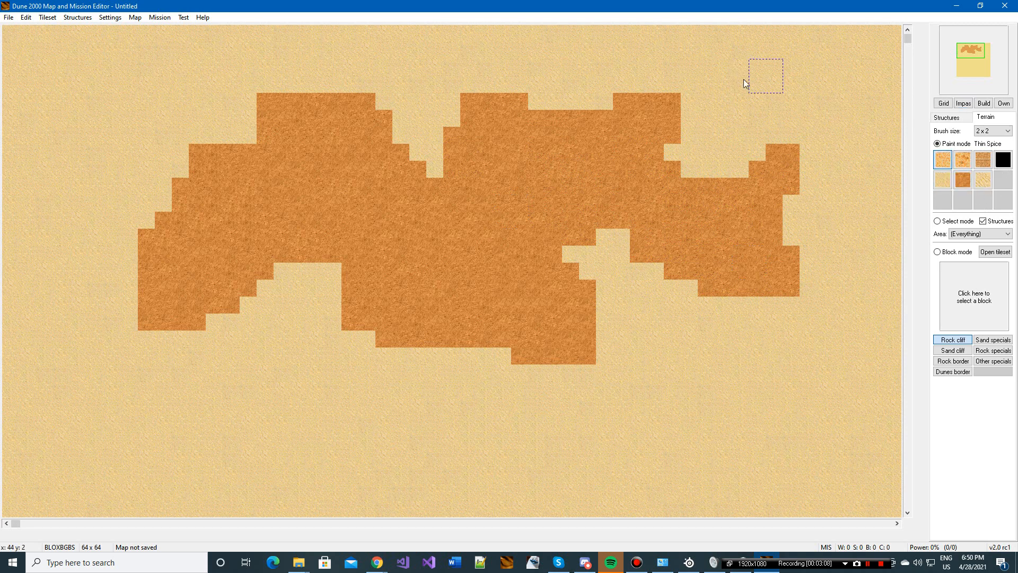
pyautogui.moveTo(682, 361)
pyautogui.mouseDown()
pyautogui.moveTo(631, 438)
pyautogui.moveTo(804, 346)
pyautogui.moveTo(514, 444)
pyautogui.moveTo(713, 447)
pyautogui.moveTo(678, 438)
pyautogui.moveTo(770, 416)
pyautogui.moveTo(761, 443)
pyautogui.moveTo(832, 411)
pyautogui.mouseUp()
pyautogui.click(799, 449)
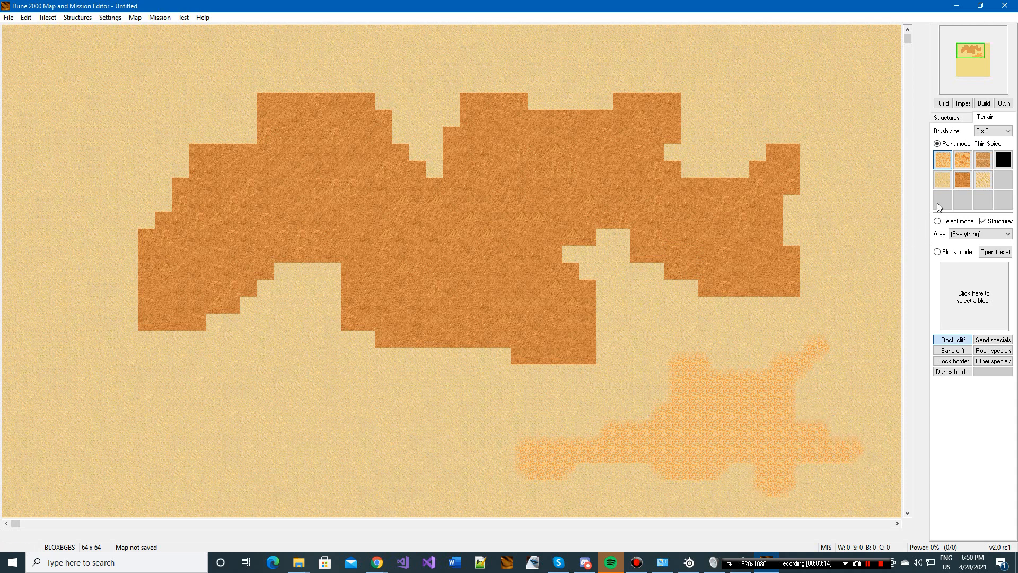
pyautogui.moveTo(651, 407); pyautogui.dragTo(632, 394)
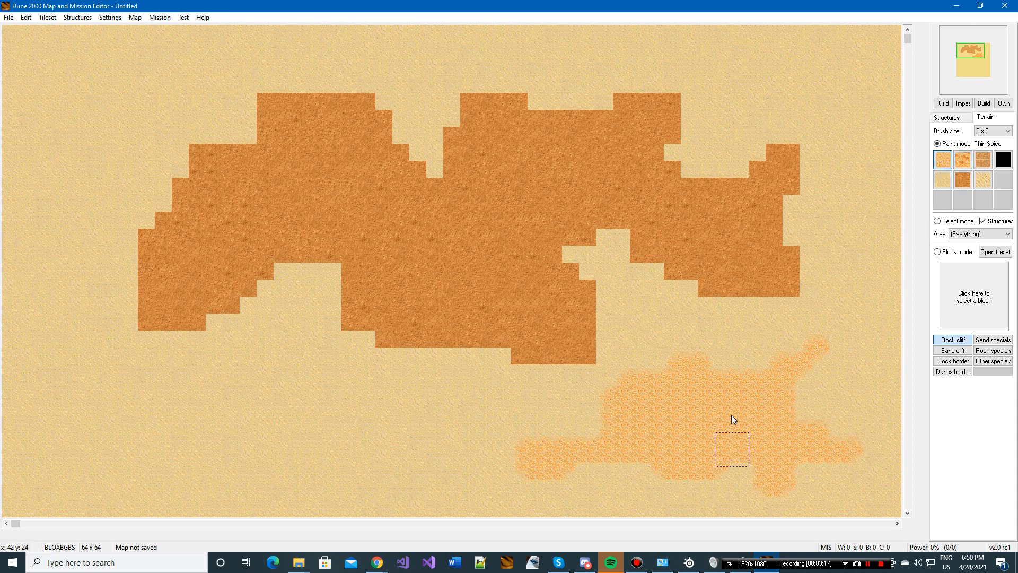
pyautogui.scroll(-3, 597, 386)
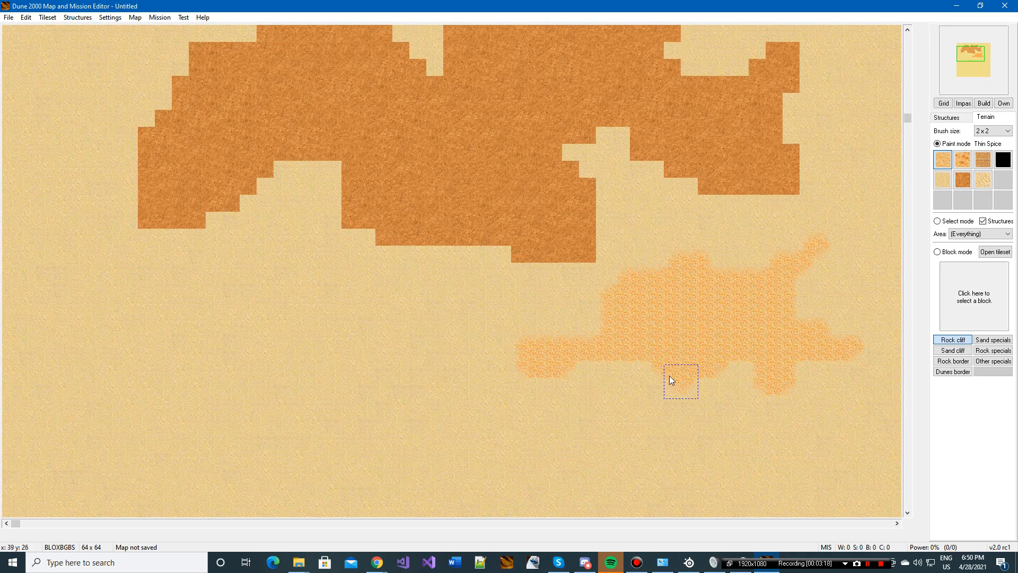
pyautogui.moveTo(673, 377); pyautogui.dragTo(634, 409)
pyautogui.scroll(3, 667, 352)
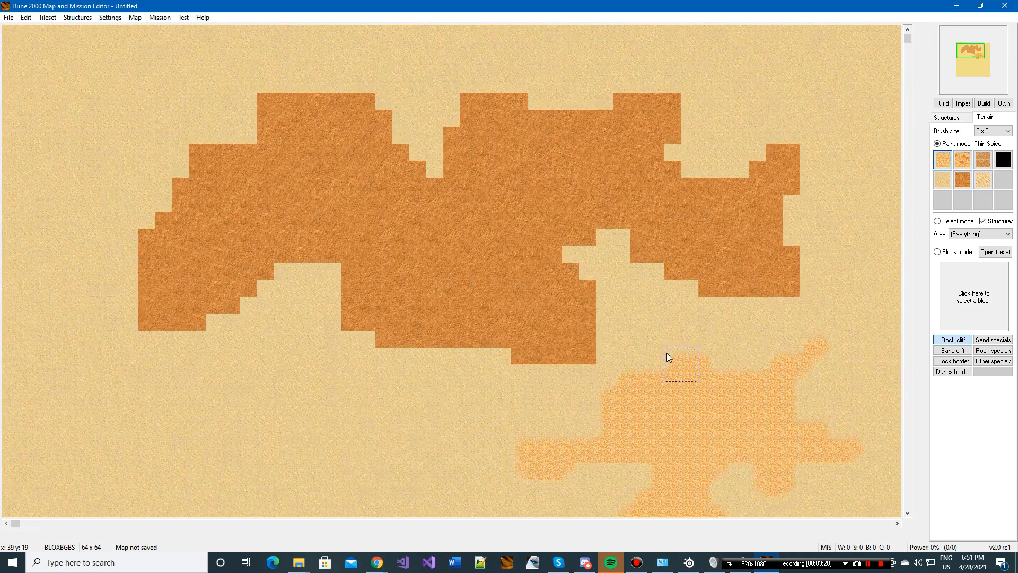
# Step: Fill the middle of the thin spice field with Thick Spice
pyautogui.scroll(-3, 701, 266)
pyautogui.click(963, 160)
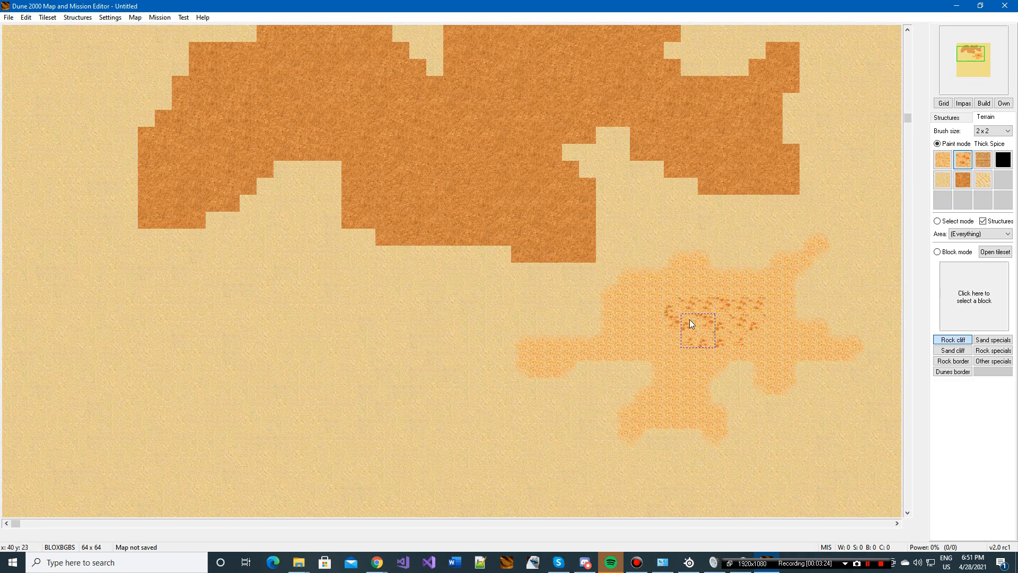
pyautogui.moveTo(692, 324)
pyautogui.mouseDown()
pyautogui.moveTo(643, 302)
pyautogui.moveTo(647, 292)
pyautogui.mouseUp()
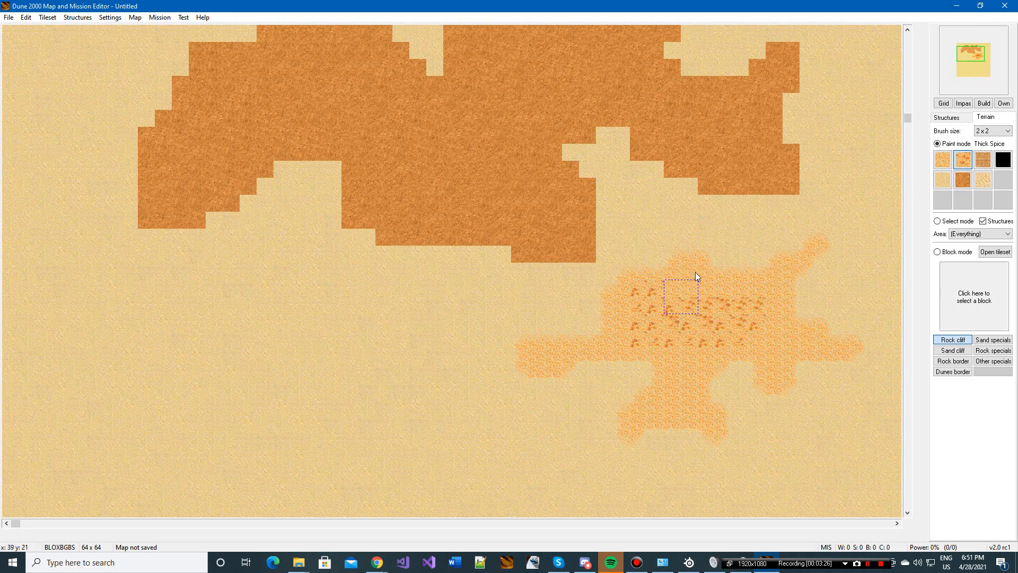
# Step: Try placing a 2 x 2 Concrete patch on the rock plateau
pyautogui.scroll(3, 697, 276)
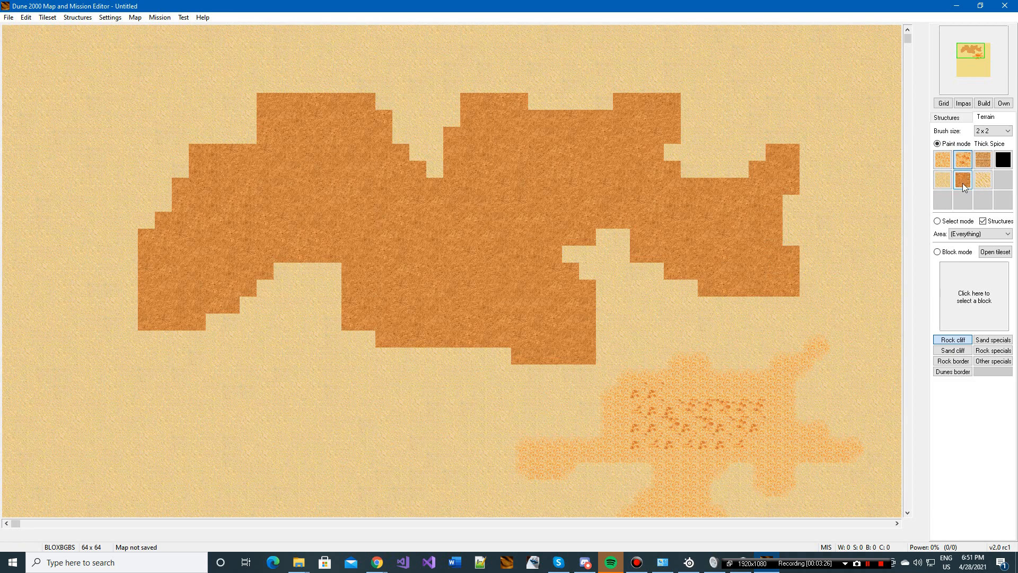
pyautogui.click(982, 162)
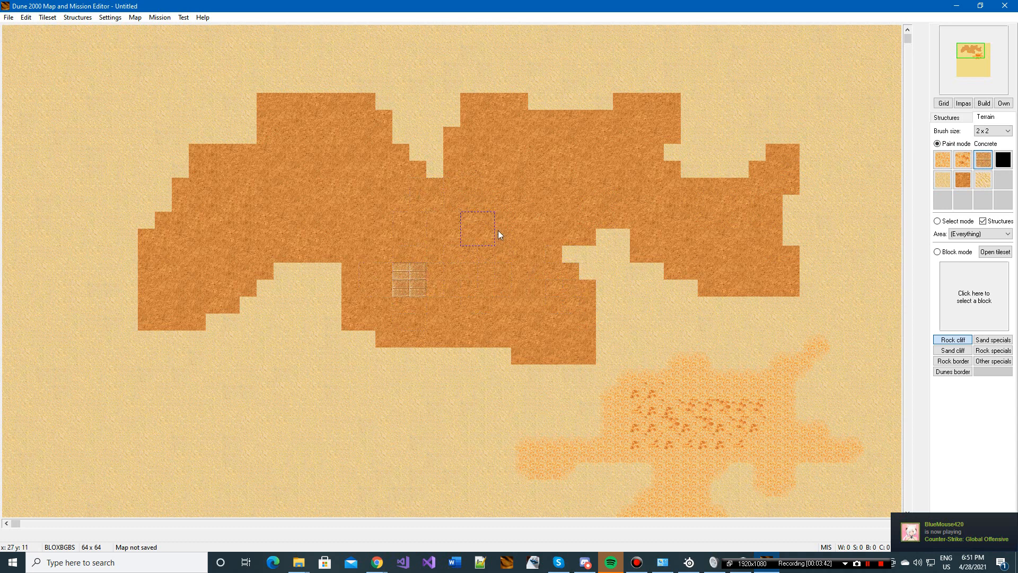
# Step: Paint a second, smaller Rock area southwest of the main plateau with the 2 x 2 brush
pyautogui.click(959, 180)
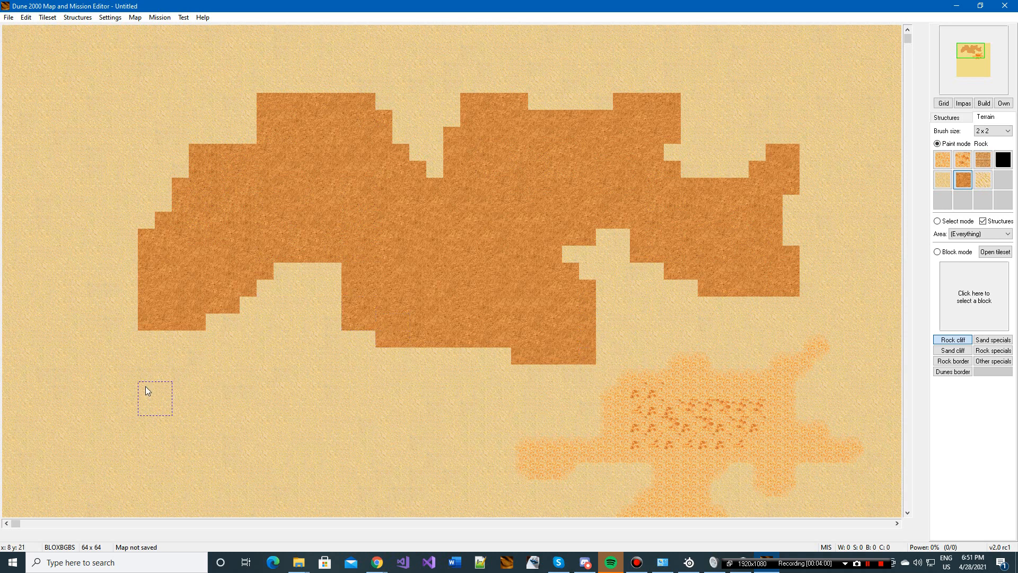
pyautogui.moveTo(121, 415)
pyautogui.mouseDown()
pyautogui.moveTo(226, 453)
pyautogui.moveTo(147, 398)
pyautogui.mouseUp()
pyautogui.moveTo(132, 470)
pyautogui.mouseDown()
pyautogui.moveTo(272, 477)
pyautogui.moveTo(283, 449)
pyautogui.mouseUp()
pyautogui.moveTo(285, 406); pyautogui.dragTo(223, 450)
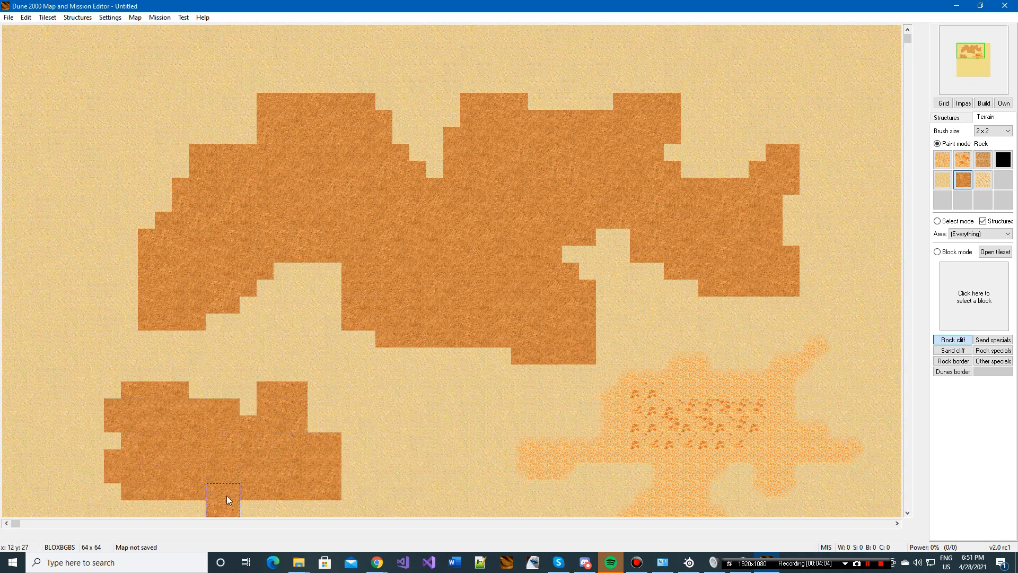
pyautogui.moveTo(227, 496); pyautogui.dragTo(273, 496)
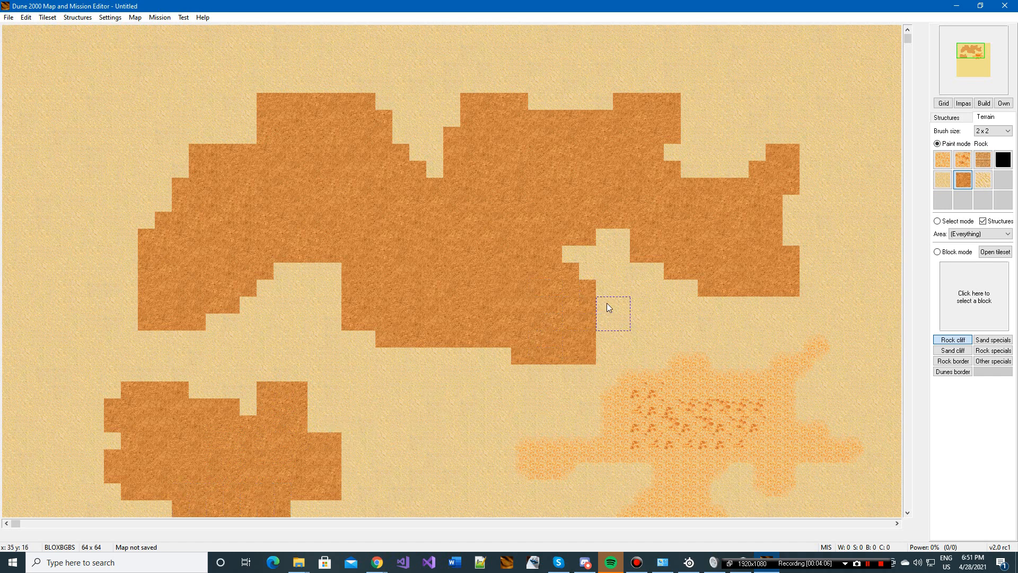
# Step: Extend the main plateau's southern tip and fill in its northwest corner with Rock, then generate rock borders around the whole plateau
pyautogui.moveTo(610, 339); pyautogui.dragTo(576, 367)
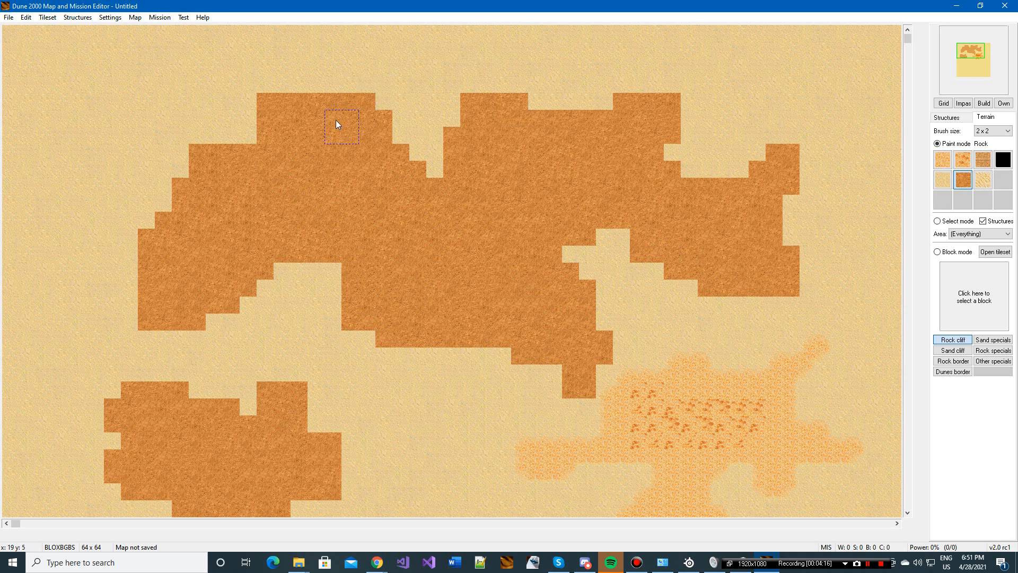
pyautogui.click(257, 139)
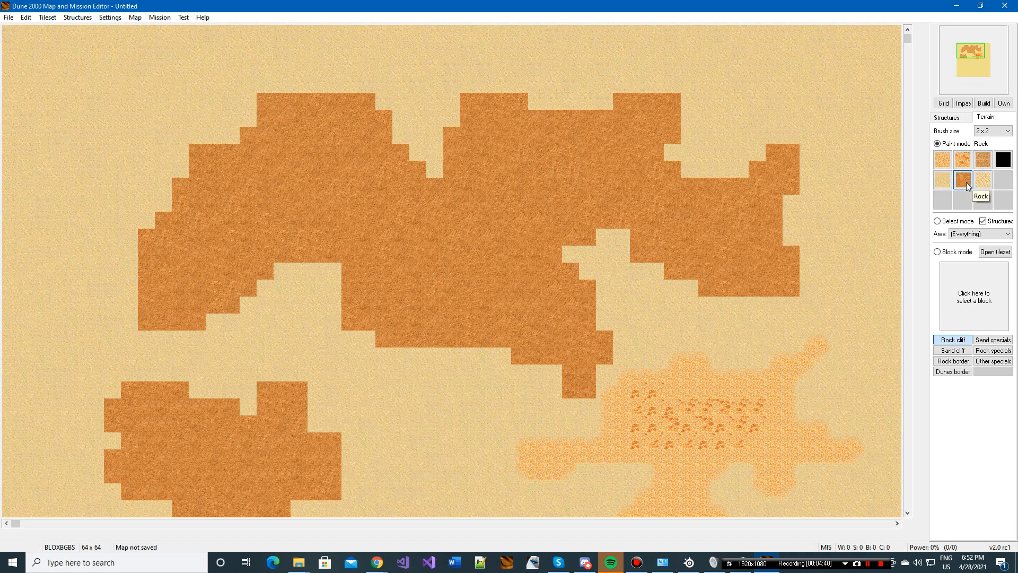
pyautogui.click(264, 99)
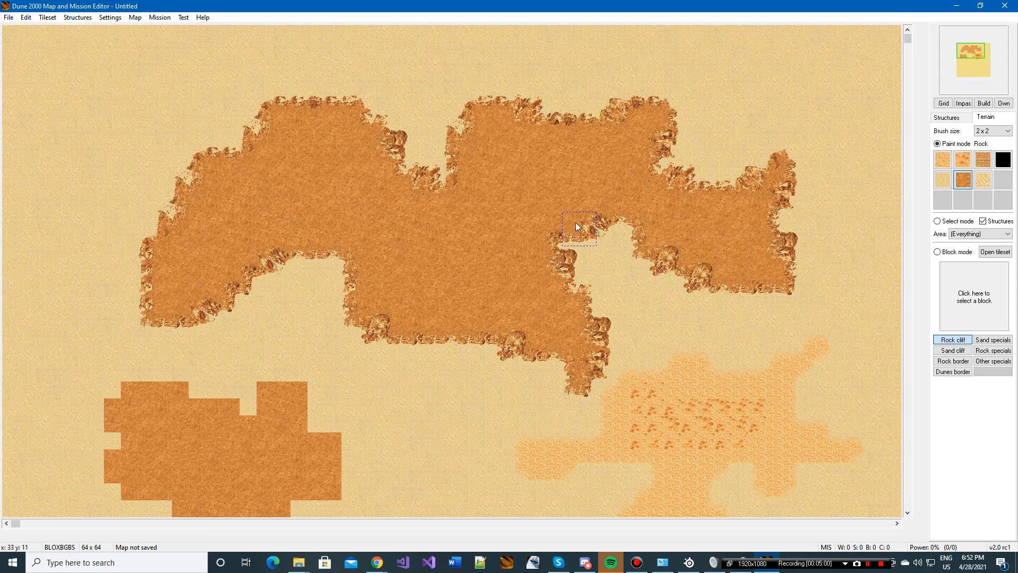
# Step: Paint an elongated third Rock area south of the second one and surround it with rock borders
pyautogui.scroll(-3, 576, 224)
pyautogui.scroll(3, 578, 230)
pyautogui.scroll(-6, 456, 167)
pyautogui.moveTo(133, 426)
pyautogui.mouseDown()
pyautogui.moveTo(171, 428)
pyautogui.moveTo(310, 371)
pyautogui.moveTo(281, 422)
pyautogui.moveTo(336, 431)
pyautogui.moveTo(362, 367)
pyautogui.mouseUp()
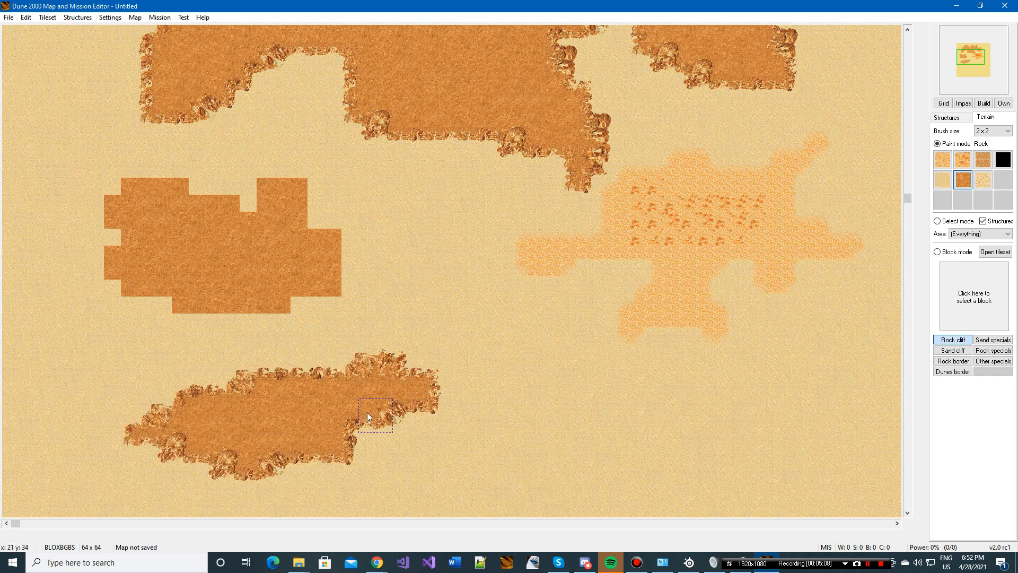
# Step: Generate rock borders around the second rock area, southwest of the main plateau
pyautogui.scroll(3, 215, 318)
pyautogui.scroll(-2, 420, 320)
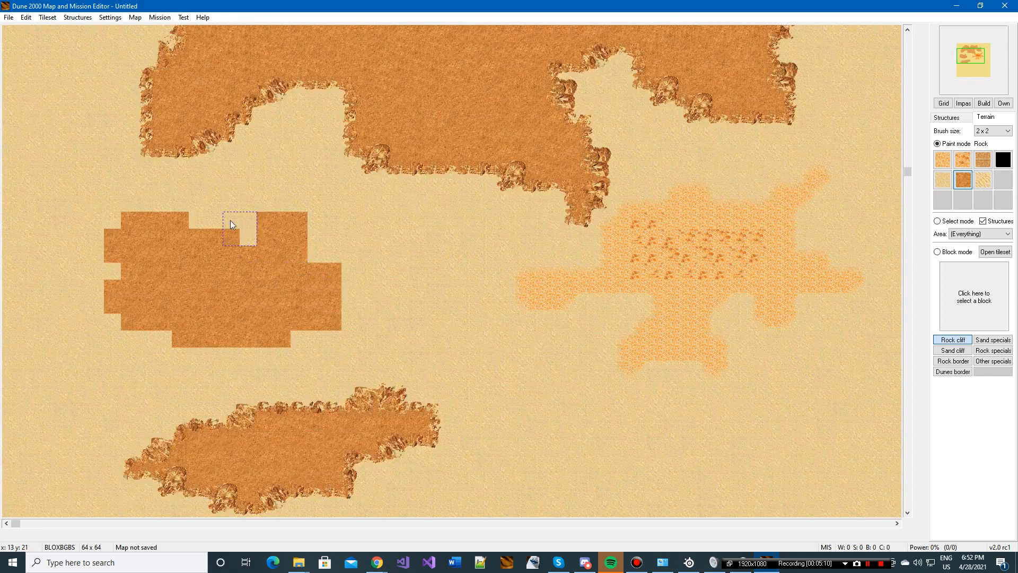
pyautogui.click(180, 218)
pyautogui.scroll(2, 322, 320)
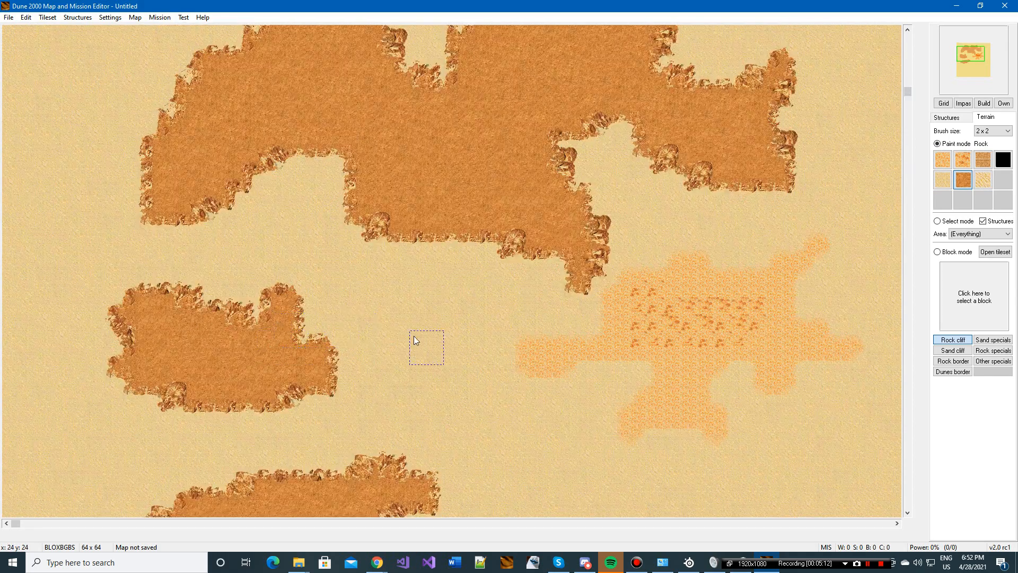
pyautogui.scroll(5, 414, 336)
pyautogui.scroll(-6, 361, 345)
pyautogui.scroll(4, 512, 317)
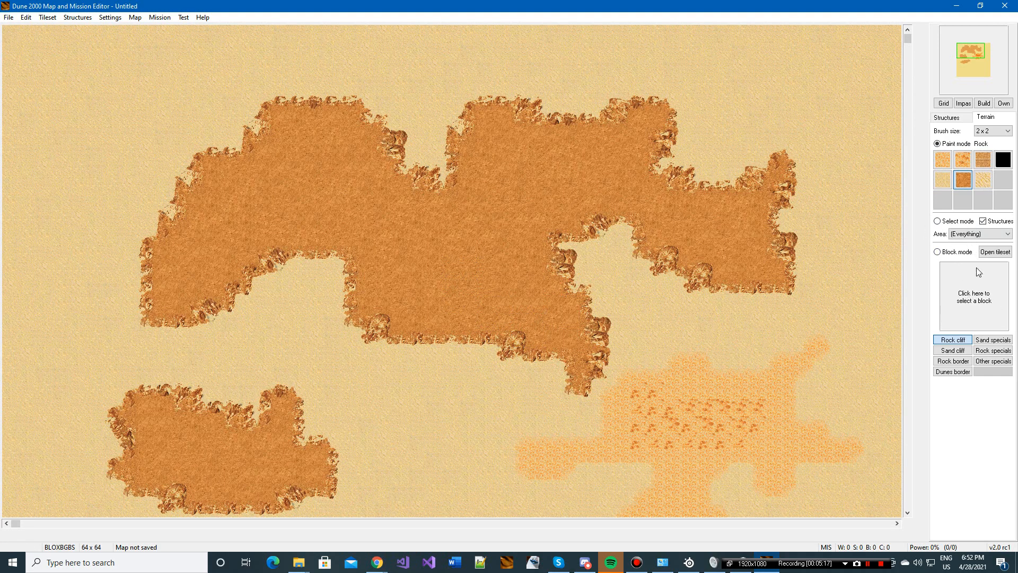
# Step: Choose the single-tile southwest corner block from the Rock border presets in Block mode
pyautogui.click(963, 257)
pyautogui.click(955, 362)
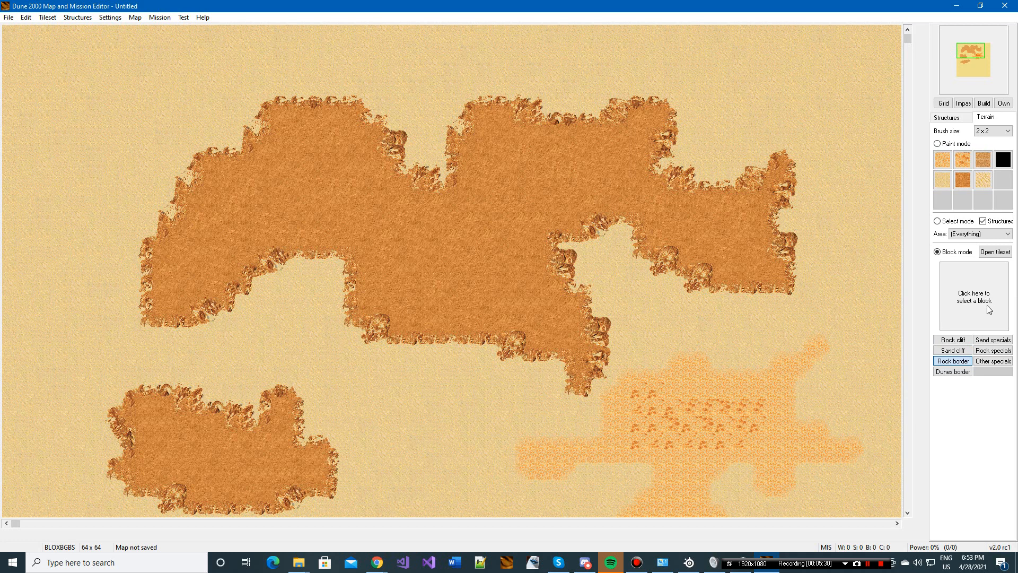
pyautogui.click(968, 303)
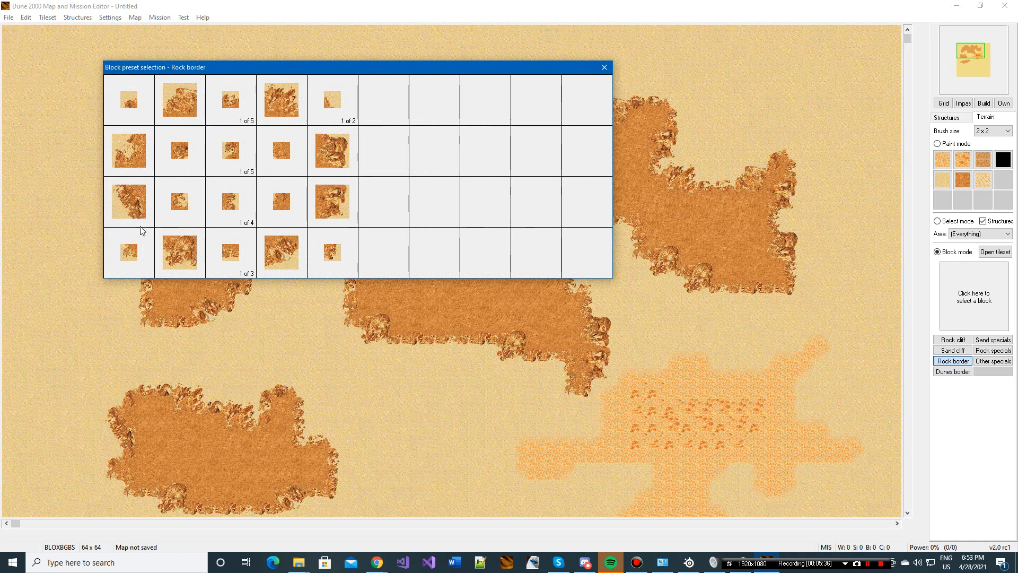
pyautogui.click(137, 253)
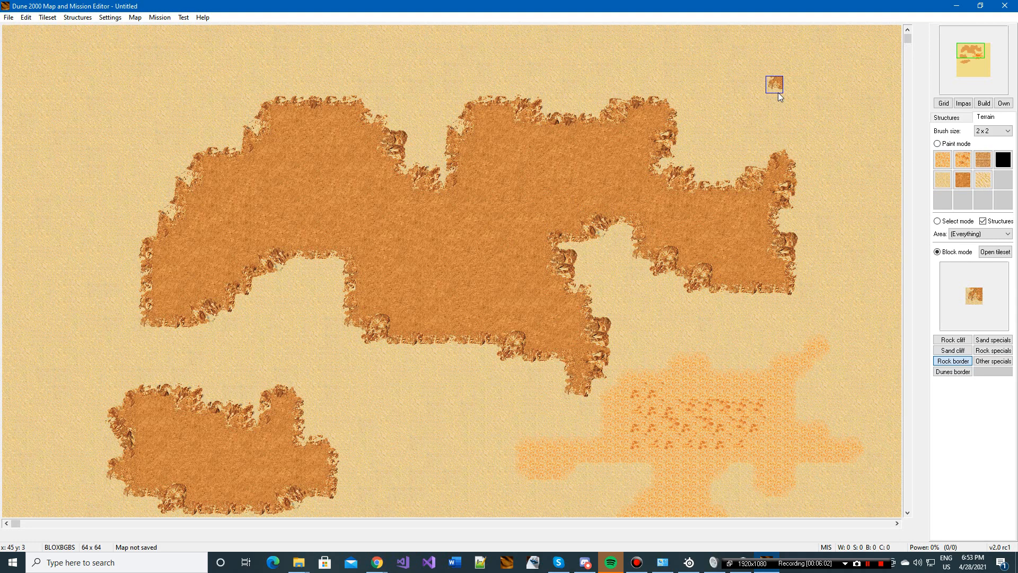
# Step: Paint a small Rock area south of the spice field with a 1 x 1 brush and start bordering its northeast edge
pyautogui.click(963, 182)
pyautogui.scroll(-2, 539, 267)
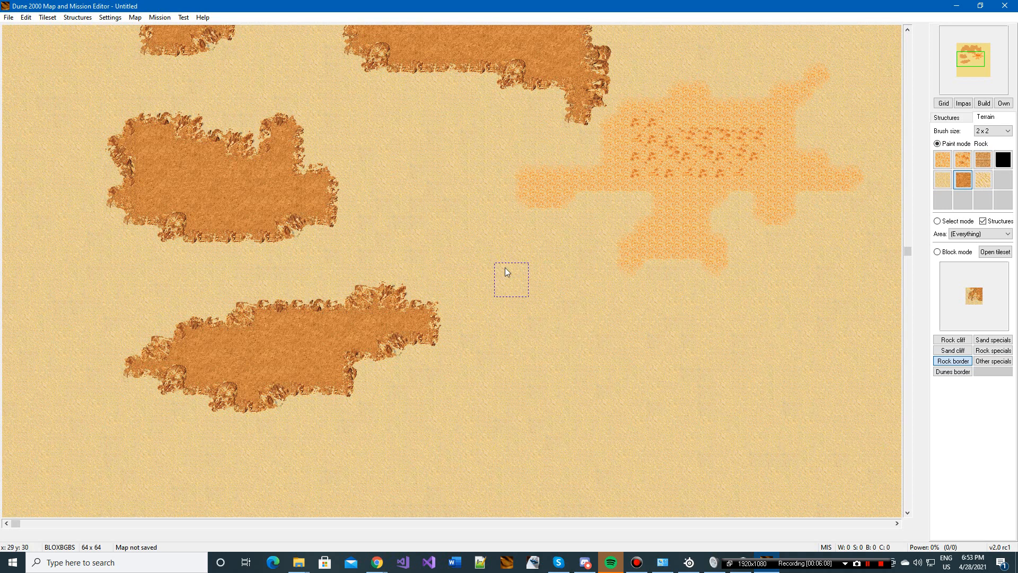
pyautogui.click(992, 234)
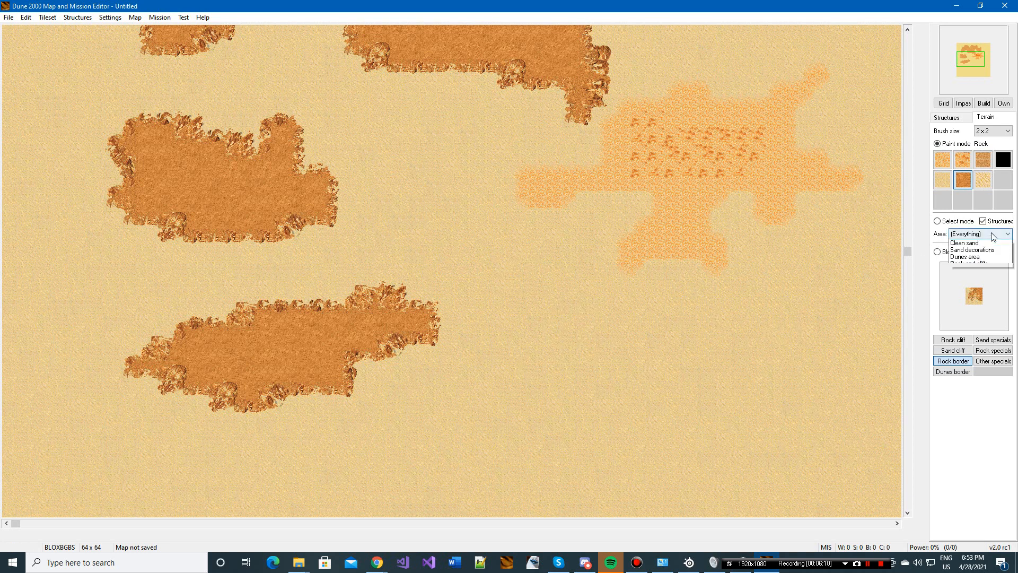
pyautogui.click(992, 234)
pyautogui.click(975, 132)
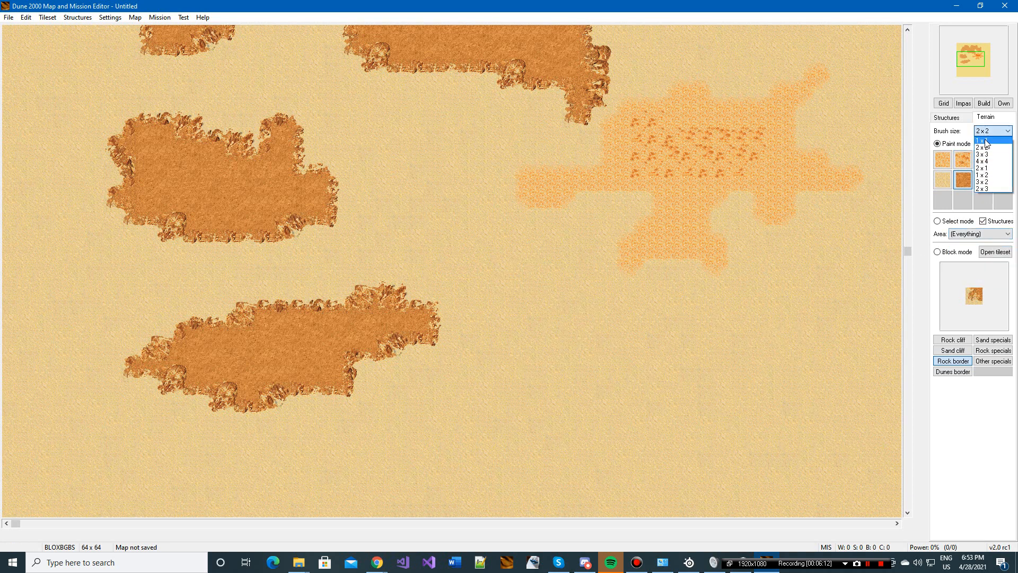
pyautogui.click(985, 143)
pyautogui.moveTo(655, 355)
pyautogui.mouseDown()
pyautogui.moveTo(587, 407)
pyautogui.moveTo(645, 433)
pyautogui.moveTo(663, 380)
pyautogui.mouseUp()
pyautogui.moveTo(679, 335); pyautogui.dragTo(719, 359)
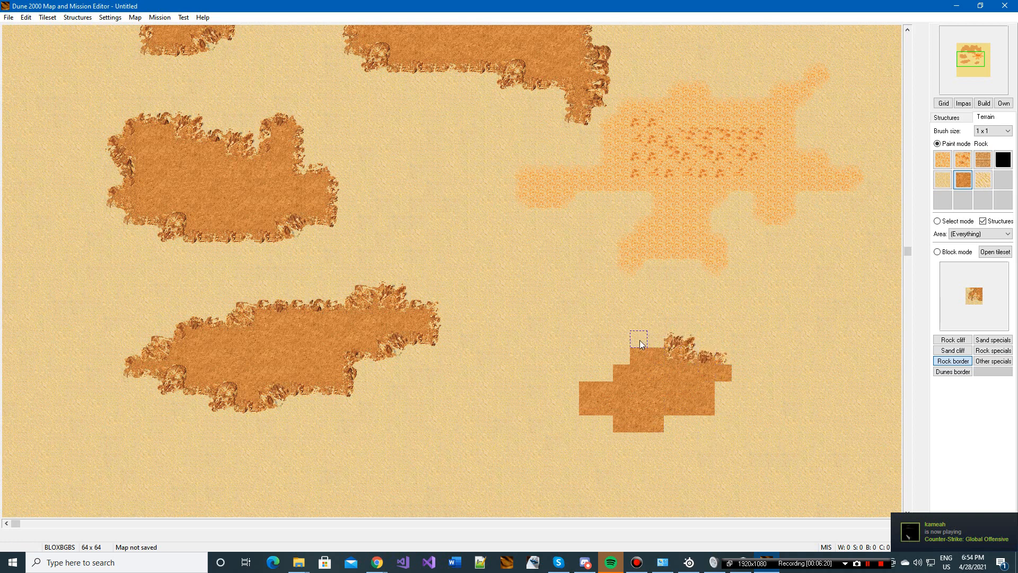
# Step: Undo the border on the small rock area and extend its rock toward the south and east
pyautogui.hotkey('ctrl', 'z')
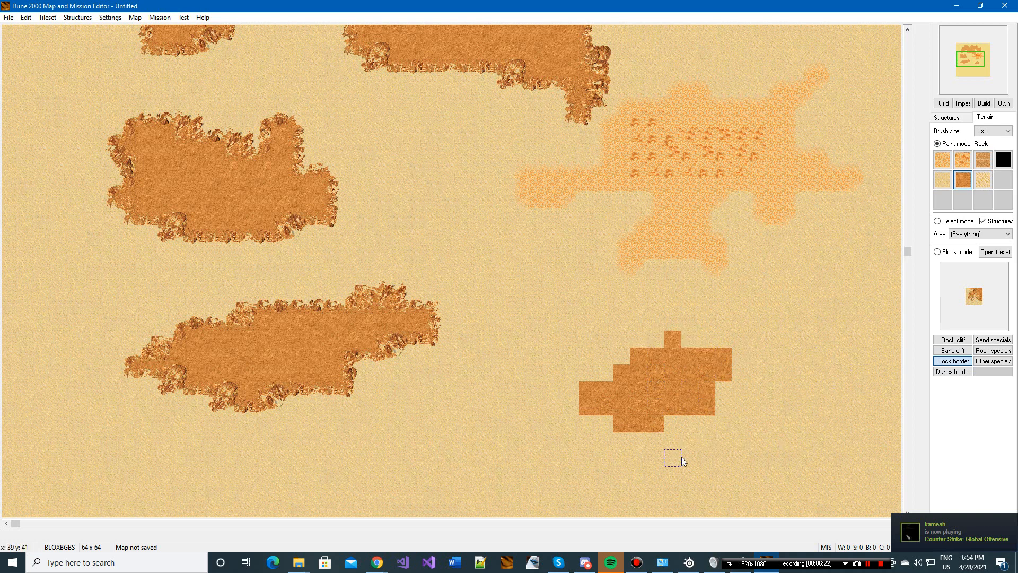
pyautogui.moveTo(667, 435)
pyautogui.mouseDown()
pyautogui.moveTo(651, 448)
pyautogui.moveTo(671, 458)
pyautogui.mouseUp()
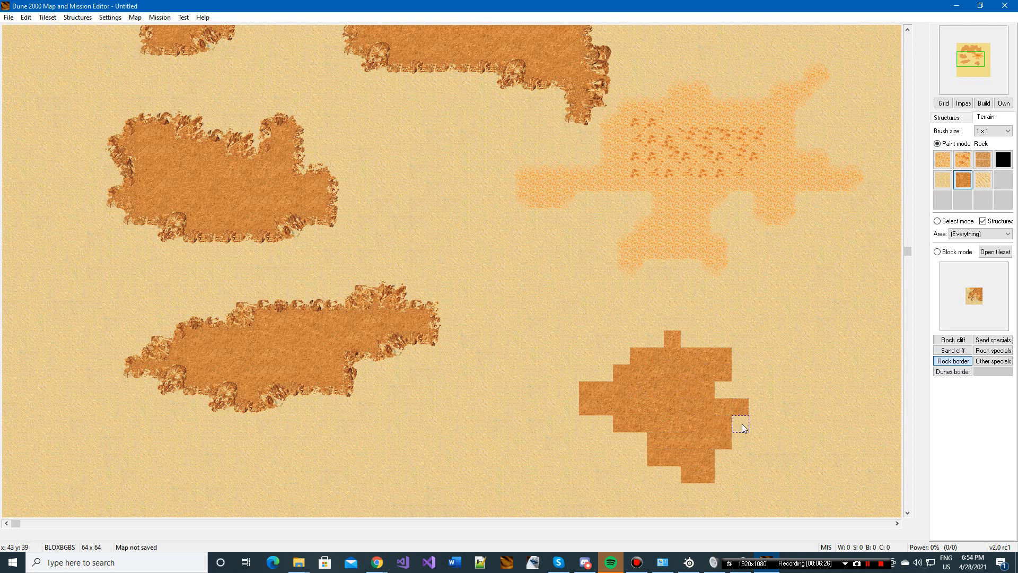
# Step: Generate rock borders around the small rock area south of the spice field, undoing and regenerating the border once
pyautogui.click(670, 335)
pyautogui.keyDown('ctrl'); pyautogui.click(715, 359); pyautogui.keyUp('ctrl')
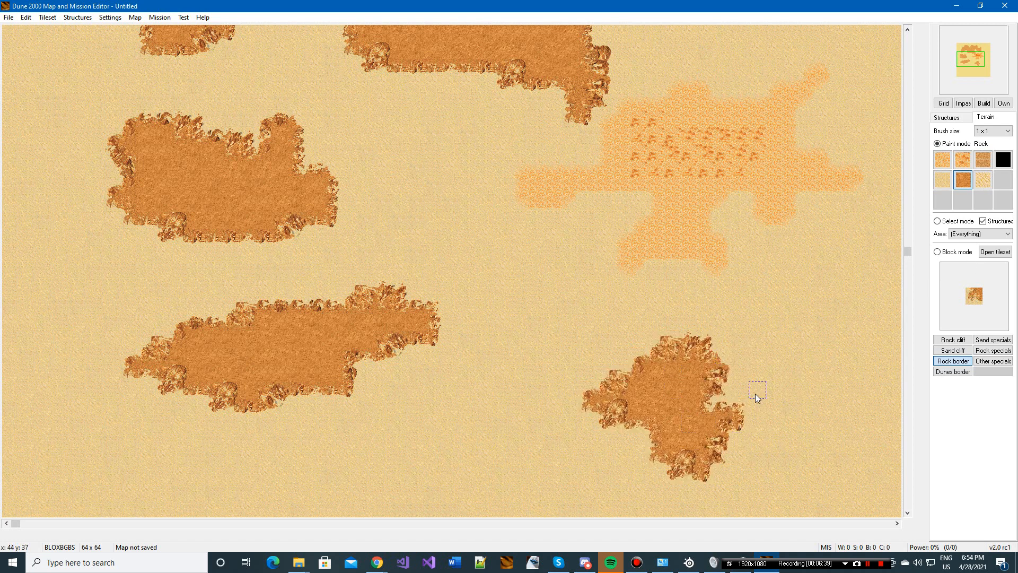
pyautogui.hotkey('ctrl', 'z')
pyautogui.keyDown('ctrl'); pyautogui.click(685, 338); pyautogui.keyUp('ctrl')
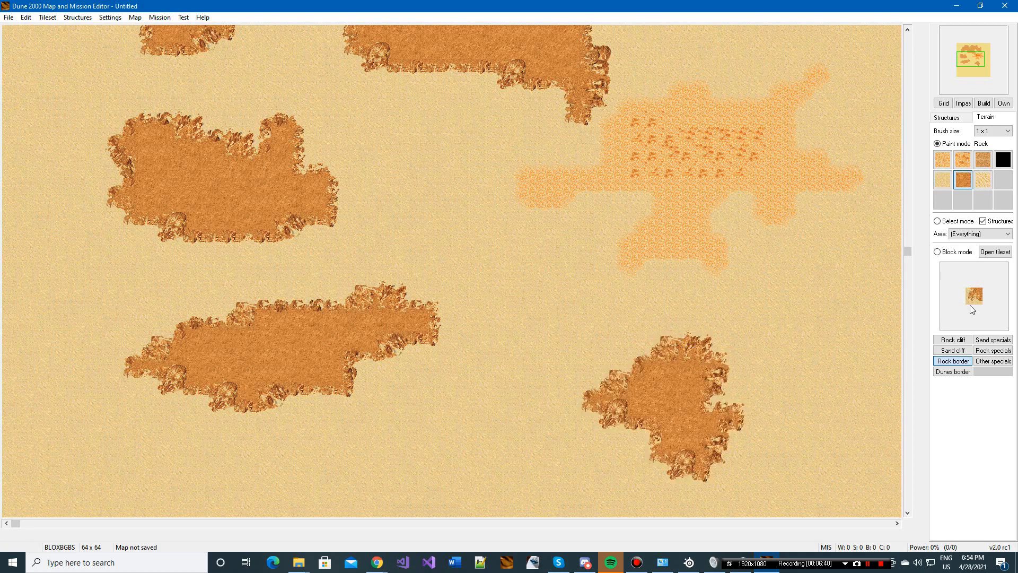
# Step: Paint a patch of Dunes with a 2 x 2 brush on the sand between the western rock area and the spice field
pyautogui.scroll(2, 753, 359)
pyautogui.scroll(-4, 689, 339)
pyautogui.scroll(2, 687, 342)
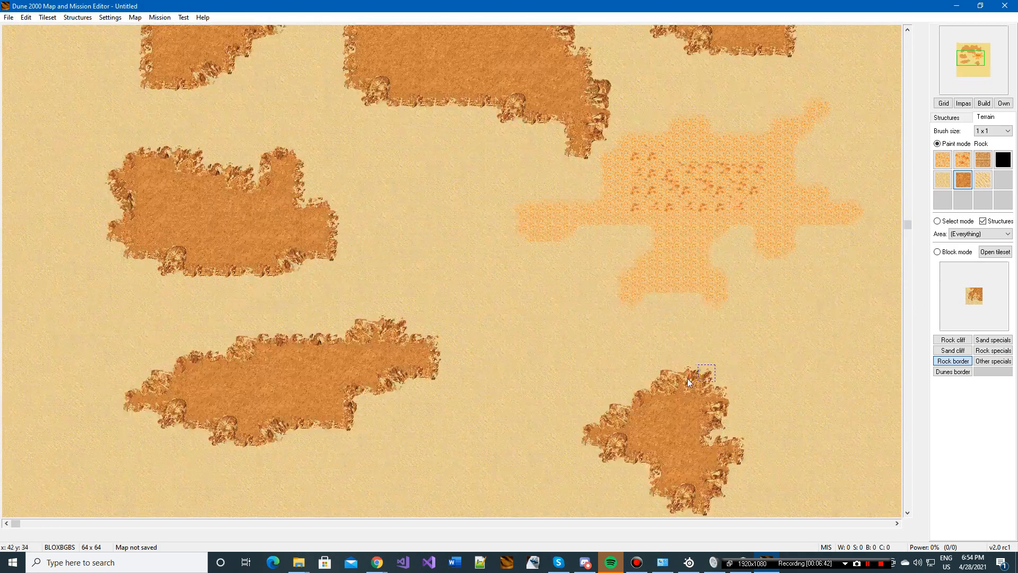
pyautogui.scroll(3, 654, 366)
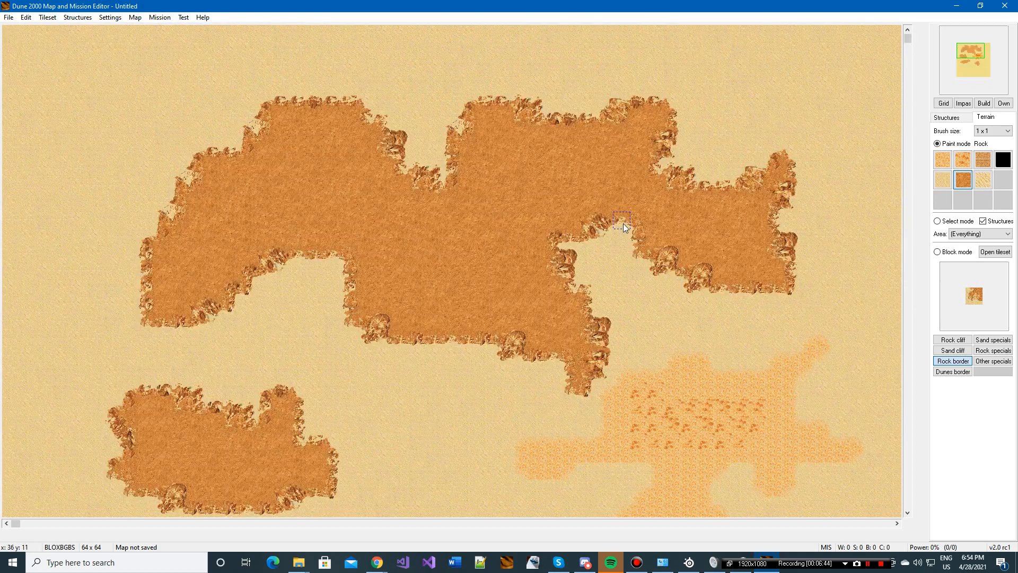
pyautogui.click(983, 180)
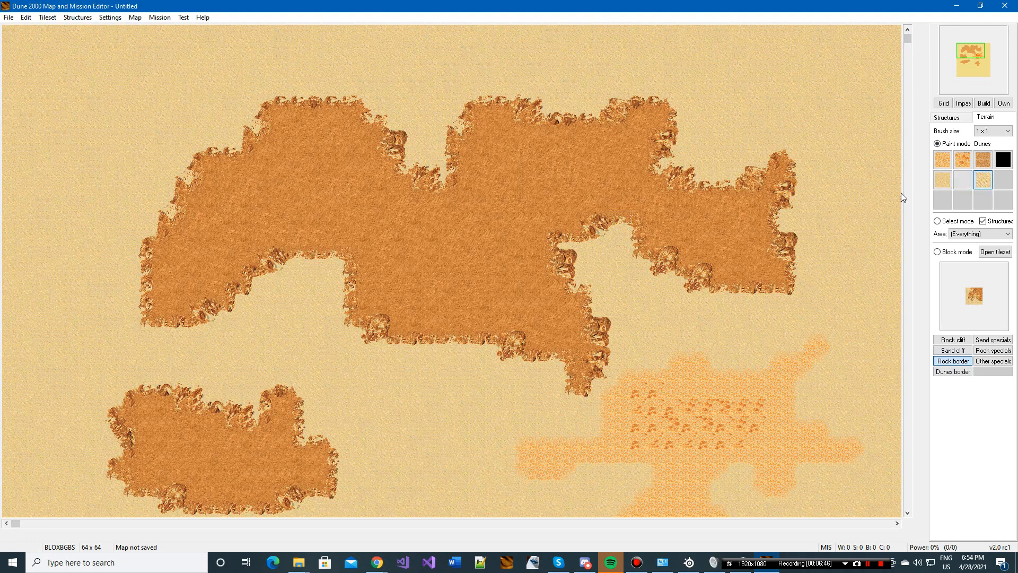
pyautogui.scroll(-4, 611, 302)
pyautogui.scroll(-3, 611, 302)
pyautogui.click(992, 131)
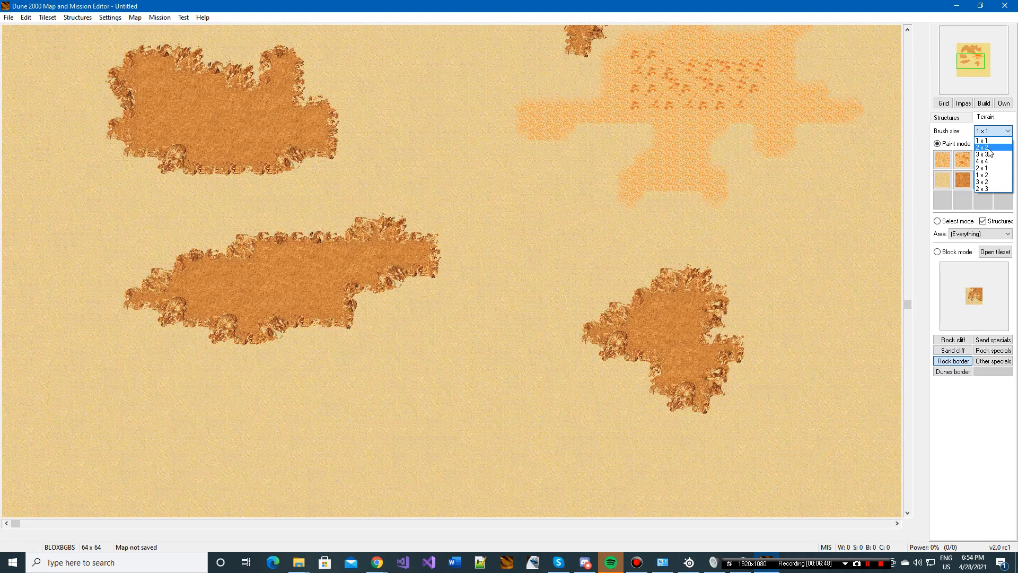
pyautogui.click(986, 147)
pyautogui.scroll(2, 547, 258)
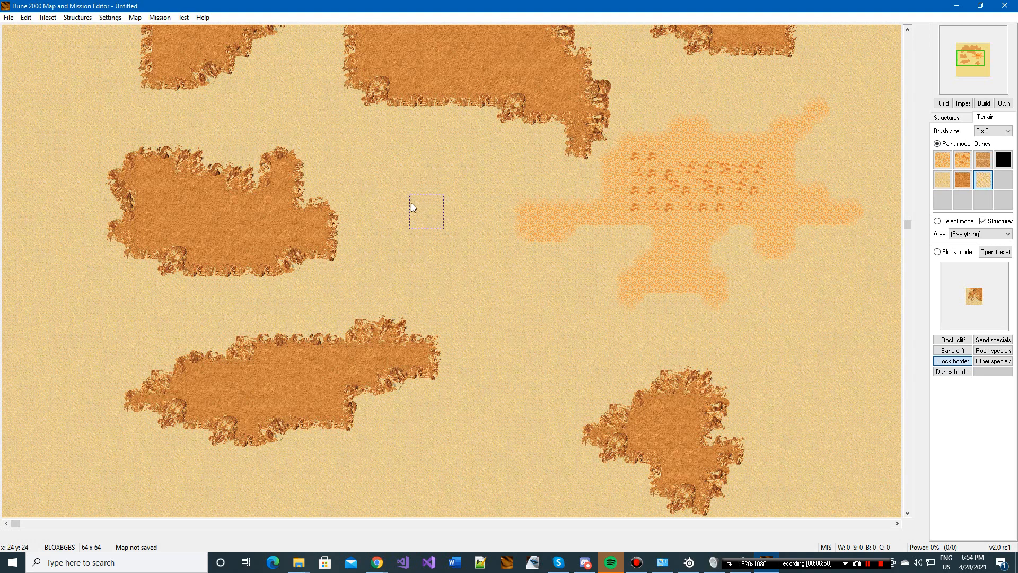
pyautogui.moveTo(392, 188)
pyautogui.mouseDown()
pyautogui.moveTo(451, 246)
pyautogui.moveTo(399, 216)
pyautogui.moveTo(455, 175)
pyautogui.moveTo(426, 144)
pyautogui.mouseUp()
pyautogui.click(367, 174)
pyautogui.keyDown('ctrl'); pyautogui.click(400, 136); pyautogui.keyUp('ctrl')
pyautogui.scroll(2, 554, 346)
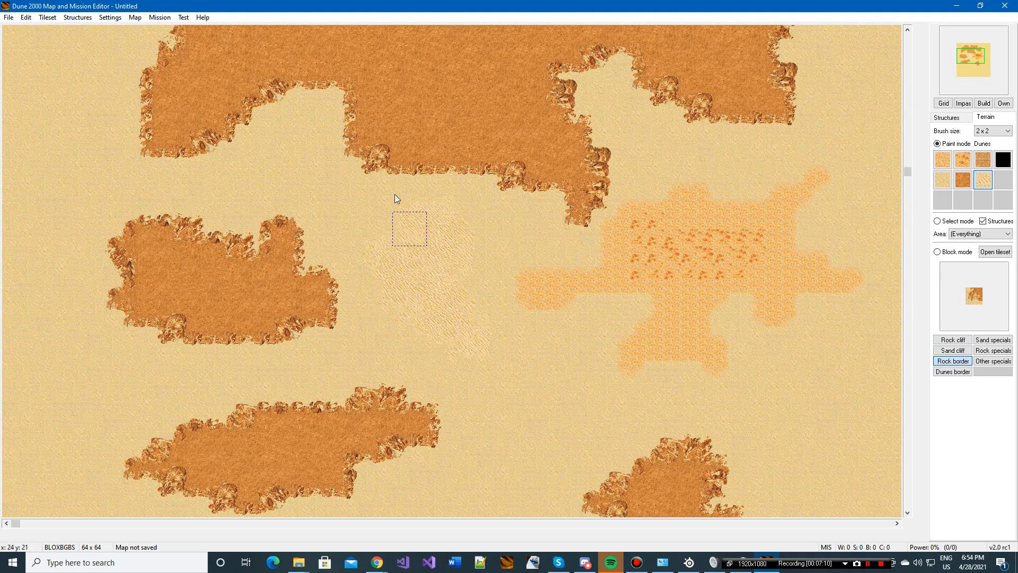
# Step: Stack two different 3 x 2 east-facing Rock cliff blocks on the open sand southwest of the small rock area
pyautogui.scroll(4, 403, 196)
pyautogui.scroll(-10, 644, 299)
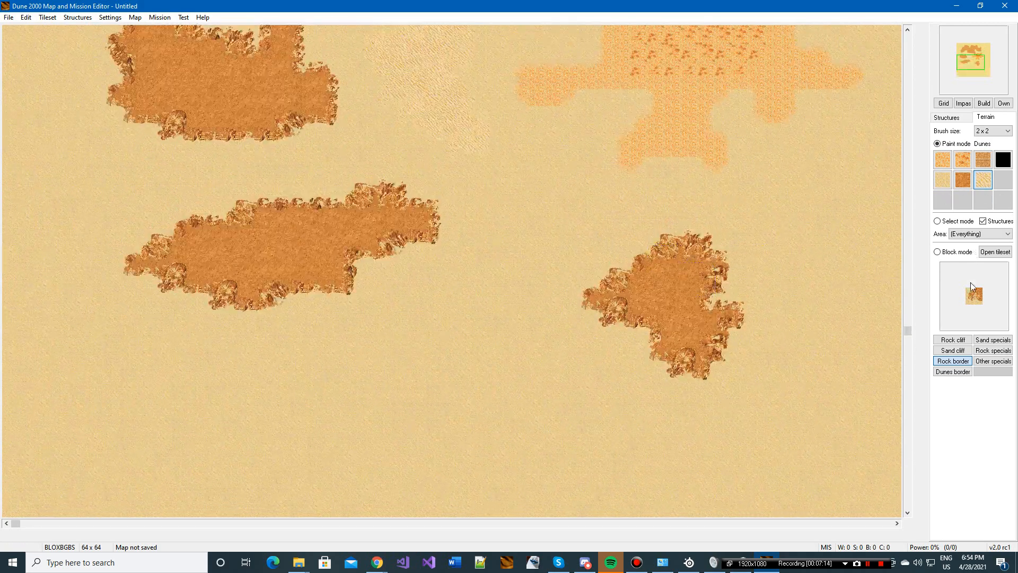
pyautogui.click(959, 251)
pyautogui.click(953, 340)
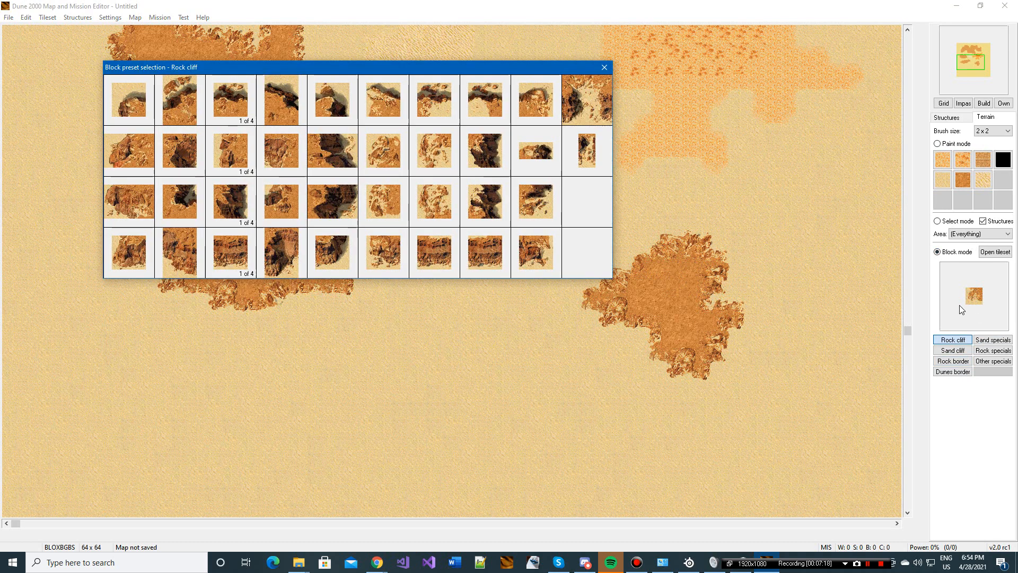
pyautogui.click(317, 157)
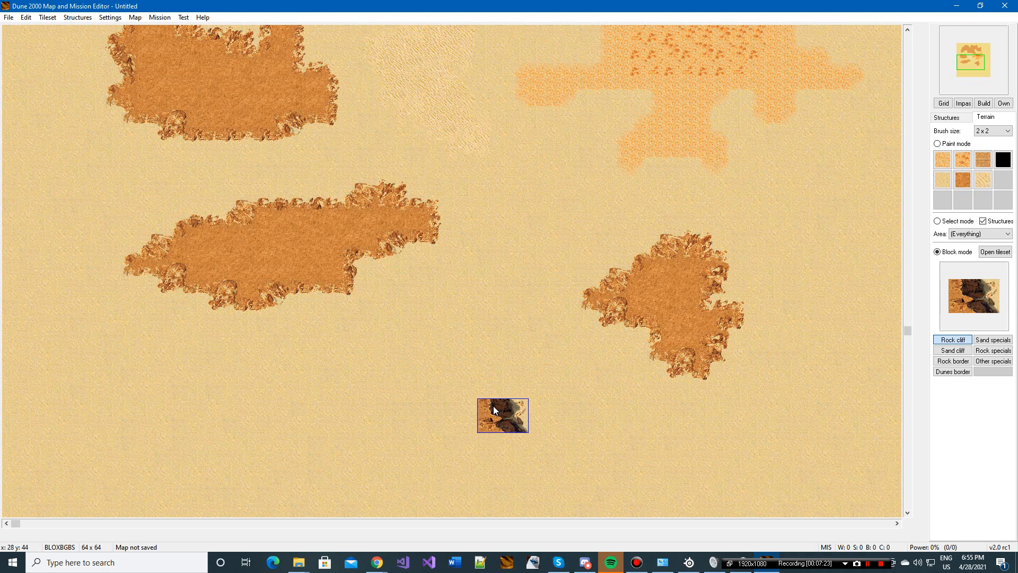
pyautogui.click(492, 410)
pyautogui.click(981, 293)
pyautogui.click(336, 205)
pyautogui.click(489, 372)
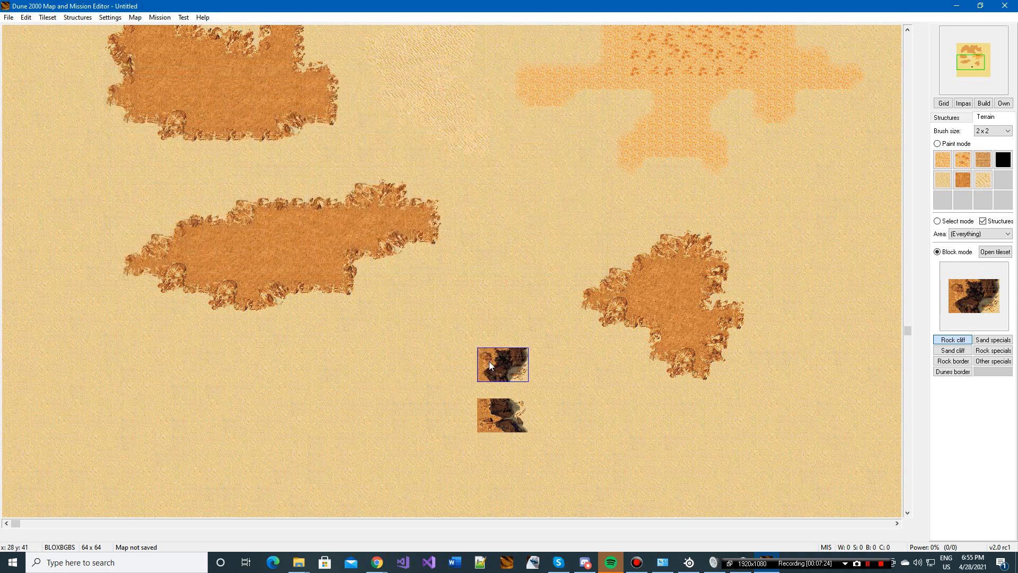
# Step: Cap the cliff with a northeast corner block and place a stepped 2 x 3 north-edge block just west of it
pyautogui.click(947, 289)
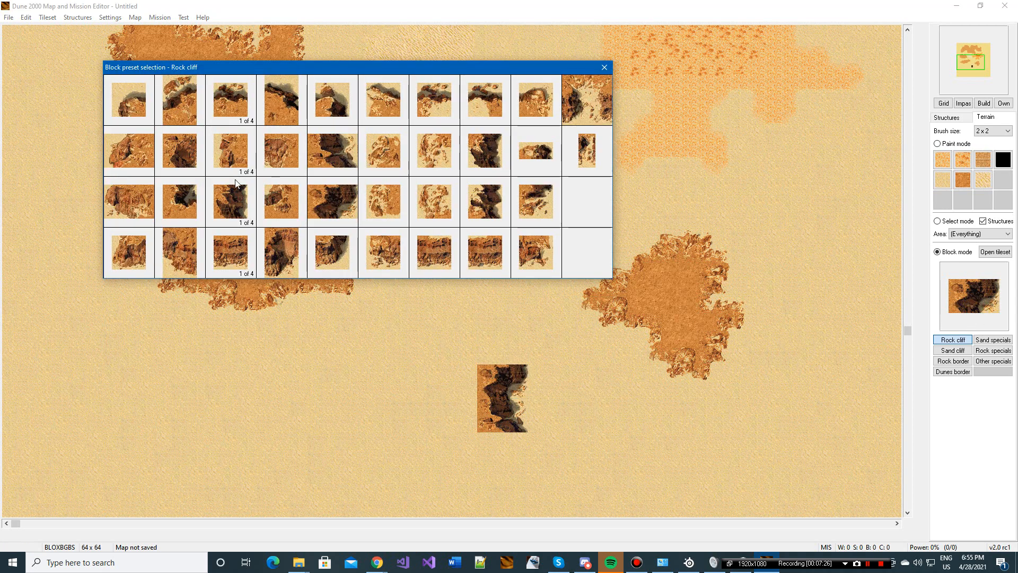
pyautogui.click(321, 122)
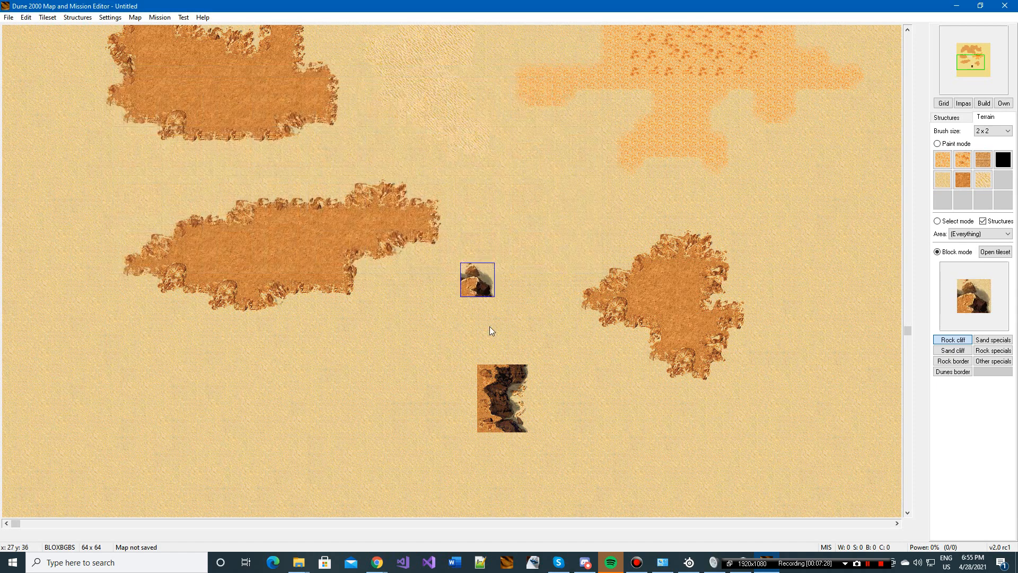
pyautogui.click(508, 345)
pyautogui.click(988, 297)
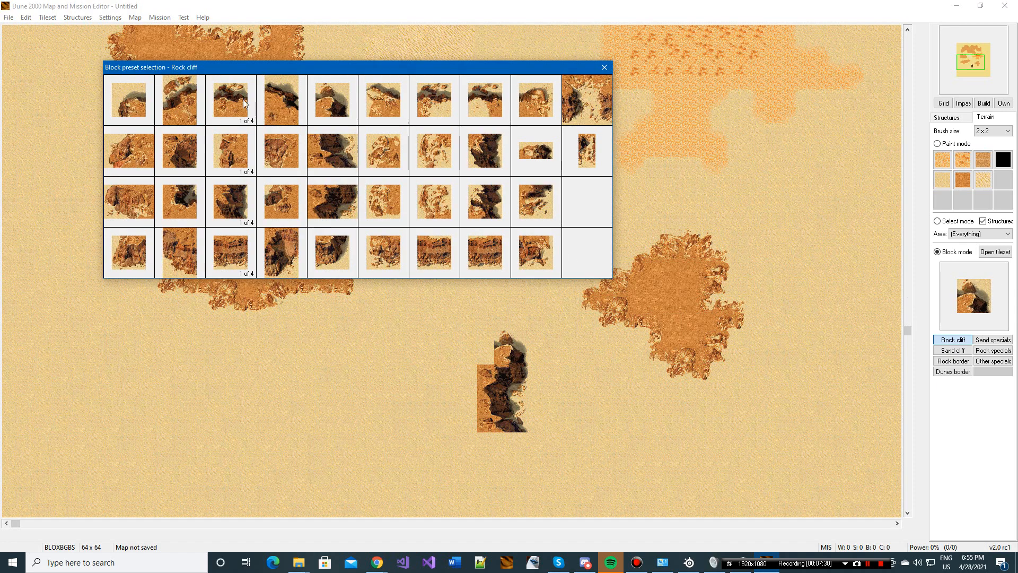
pyautogui.click(169, 109)
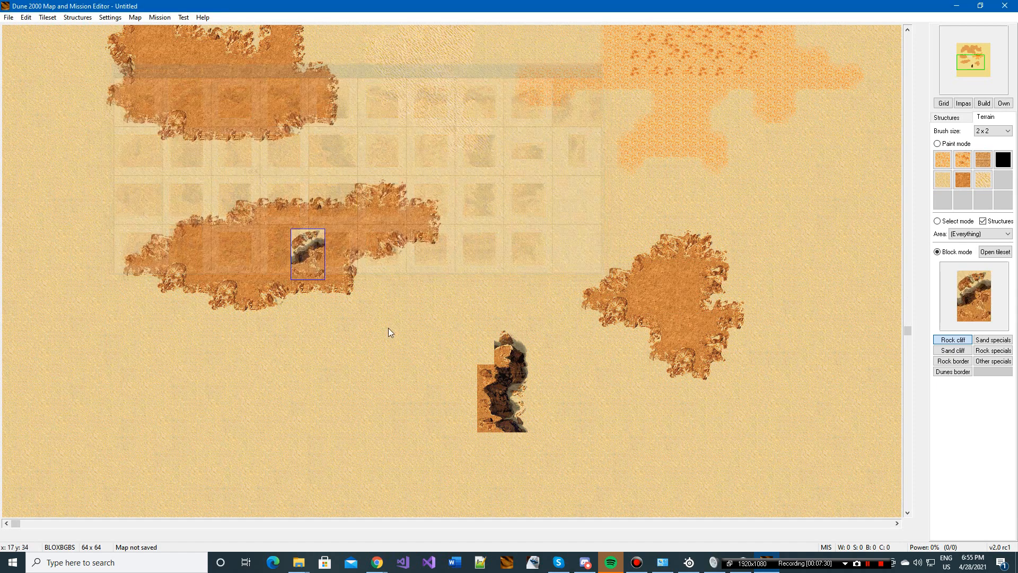
pyautogui.click(461, 350)
# Step: Fill the one-tile gap in the cliff's north edge with the narrow 4 of 4 variant of the north-facing Rock cliff block
pyautogui.click(974, 298)
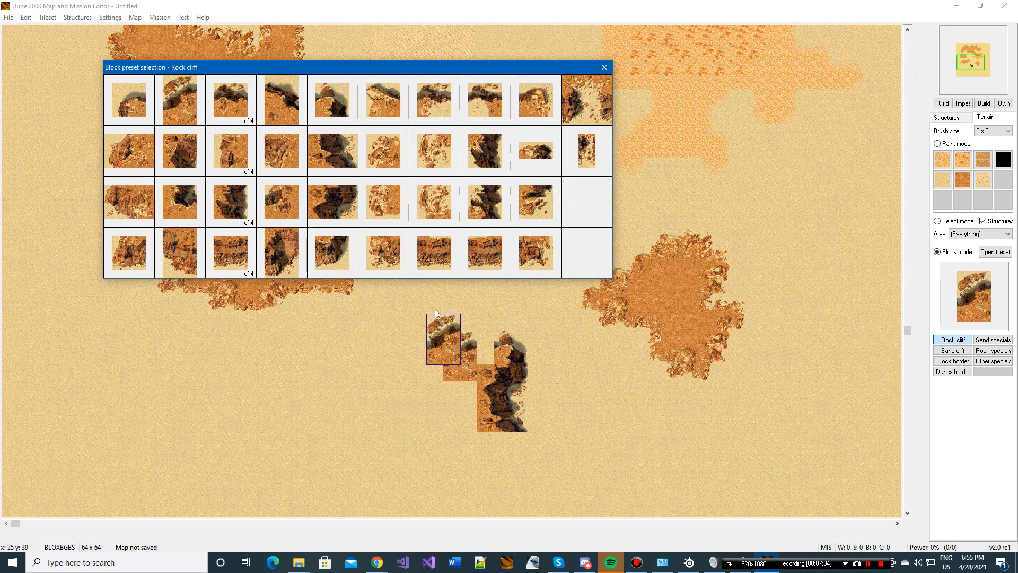
pyautogui.moveTo(237, 67); pyautogui.dragTo(294, 92)
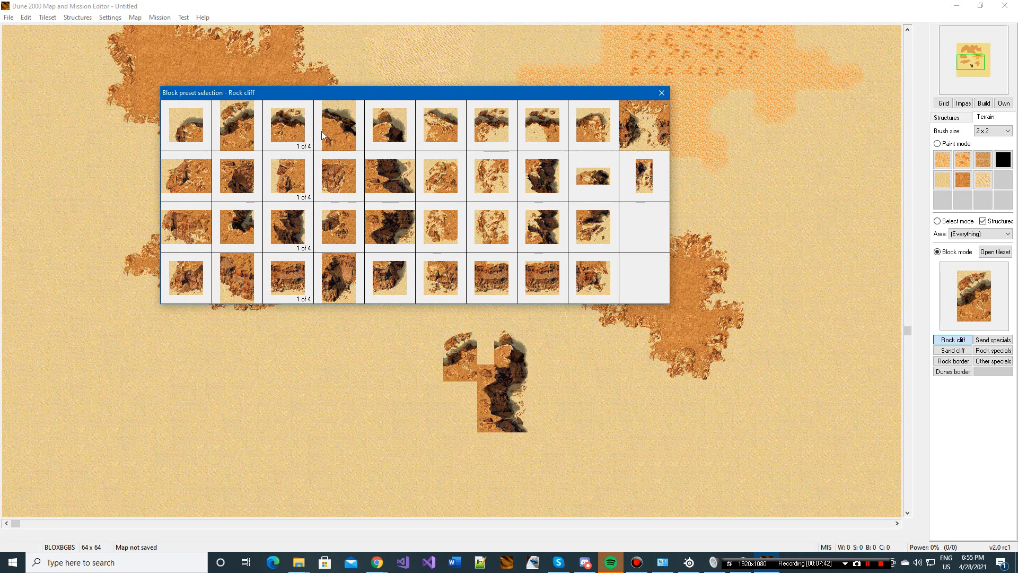
pyautogui.click(288, 130)
pyautogui.click(484, 339)
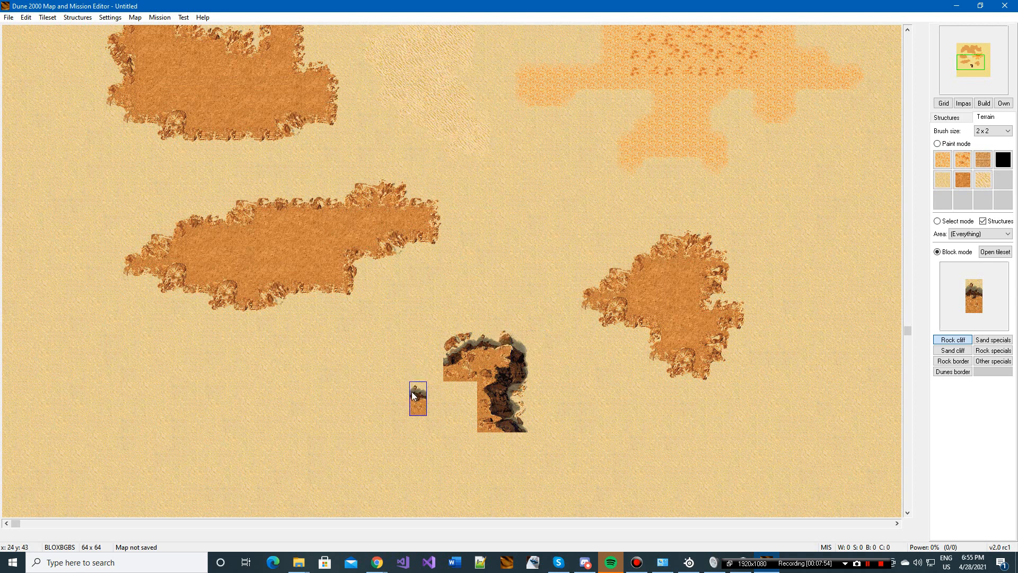
# Step: Extend the cliff's north edge westward with the 2 x 2 north-facing block and close it with a northwest corner block
pyautogui.press('space')
pyautogui.click(278, 131)
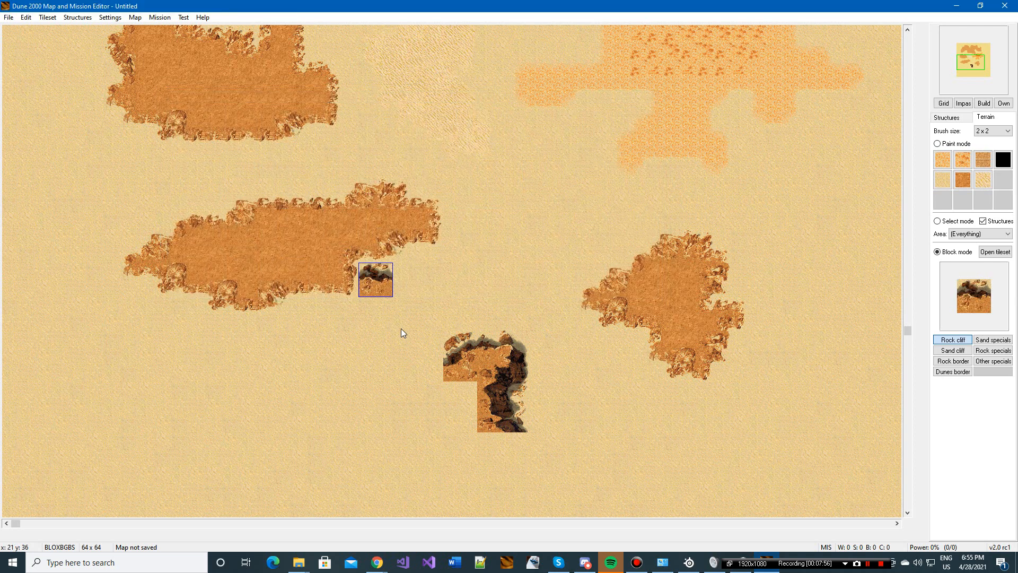
pyautogui.click(421, 358)
pyautogui.click(455, 364)
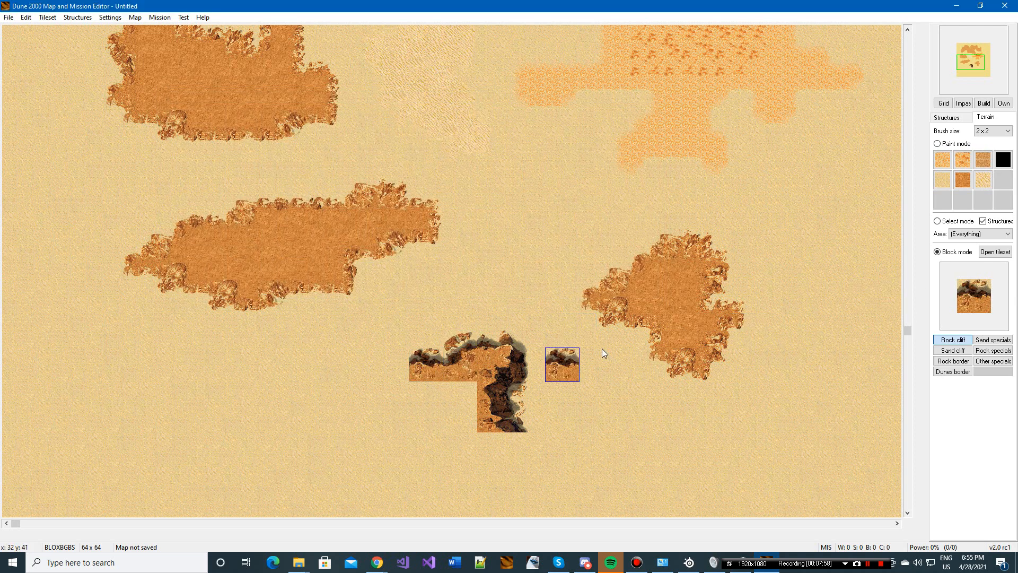
pyautogui.click(972, 294)
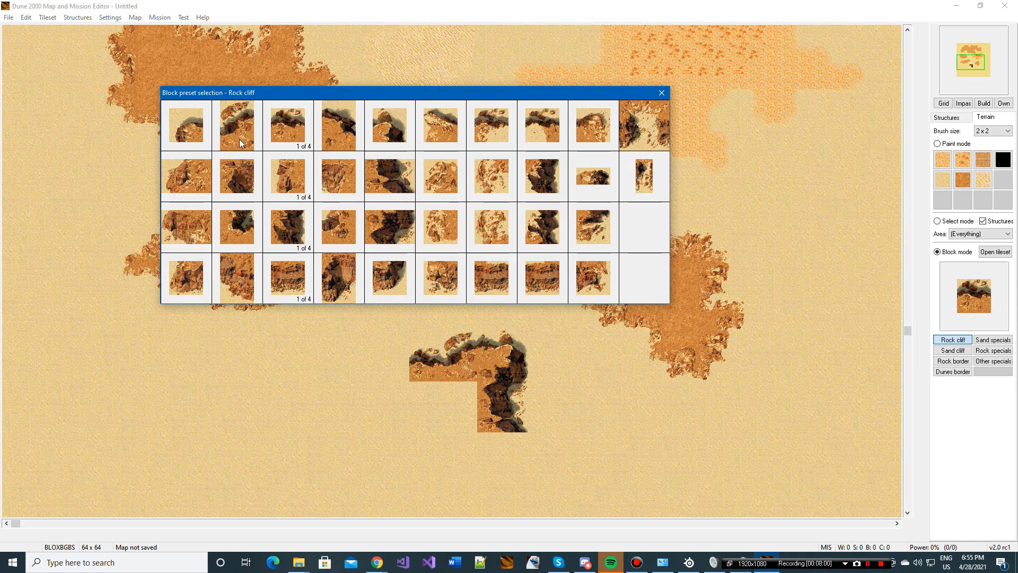
pyautogui.click(239, 139)
pyautogui.click(382, 354)
# Step: Place a 2 x 2 west-facing Rock cliff block directly below the cliff's northwest corner
pyautogui.click(994, 300)
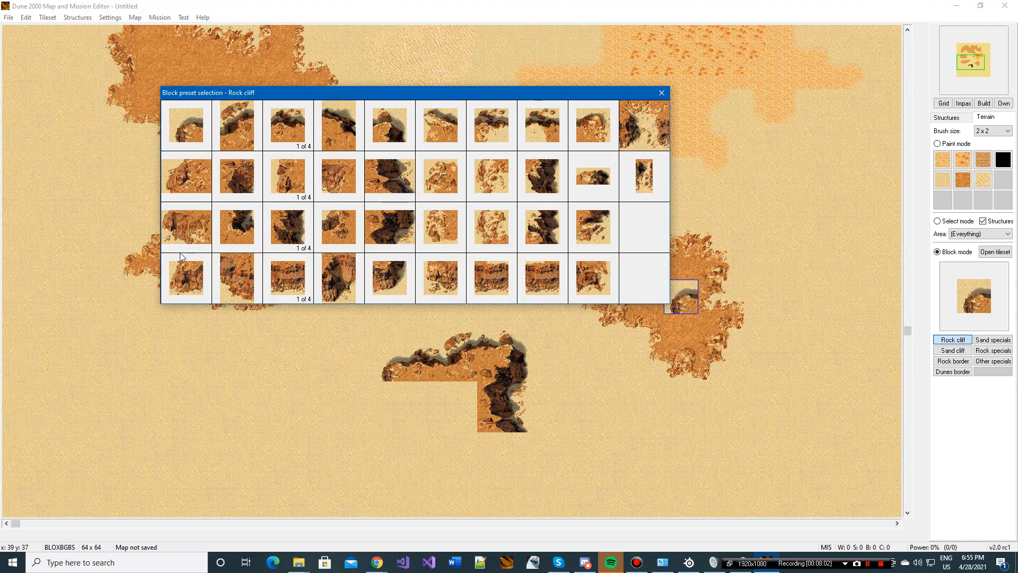
pyautogui.click(238, 227)
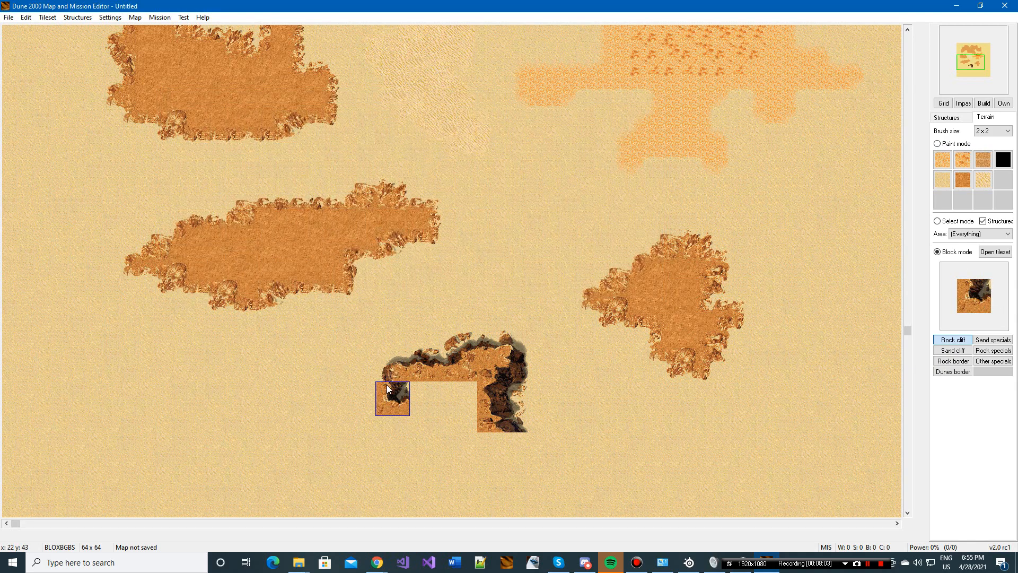
pyautogui.click(969, 301)
pyautogui.click(192, 253)
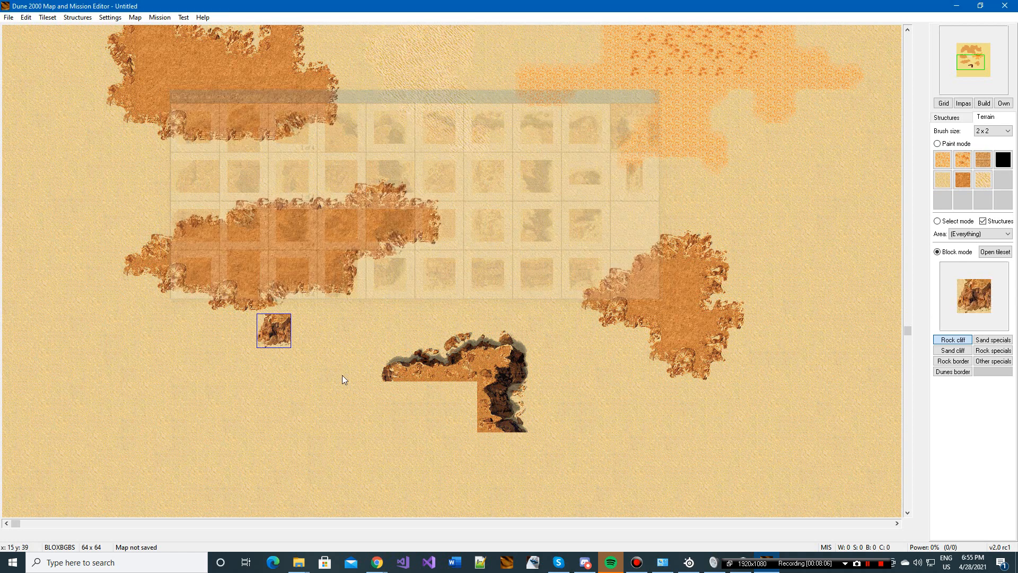
pyautogui.click(388, 386)
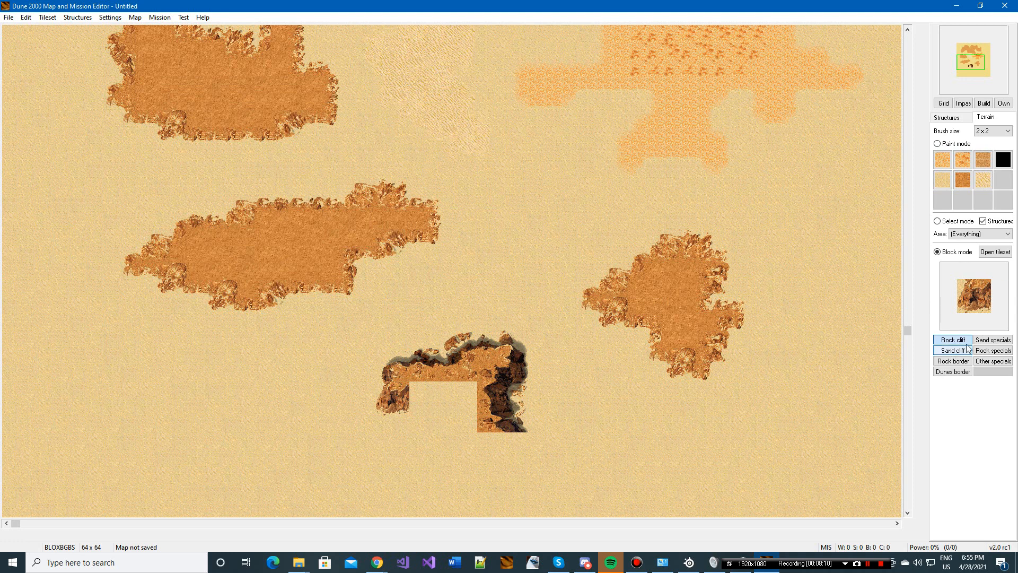
# Step: Place two different 2 x 2 Sand specials rocks, one north of the cliff and one at the western rock area's southeast corner
pyautogui.click(993, 340)
pyautogui.click(974, 298)
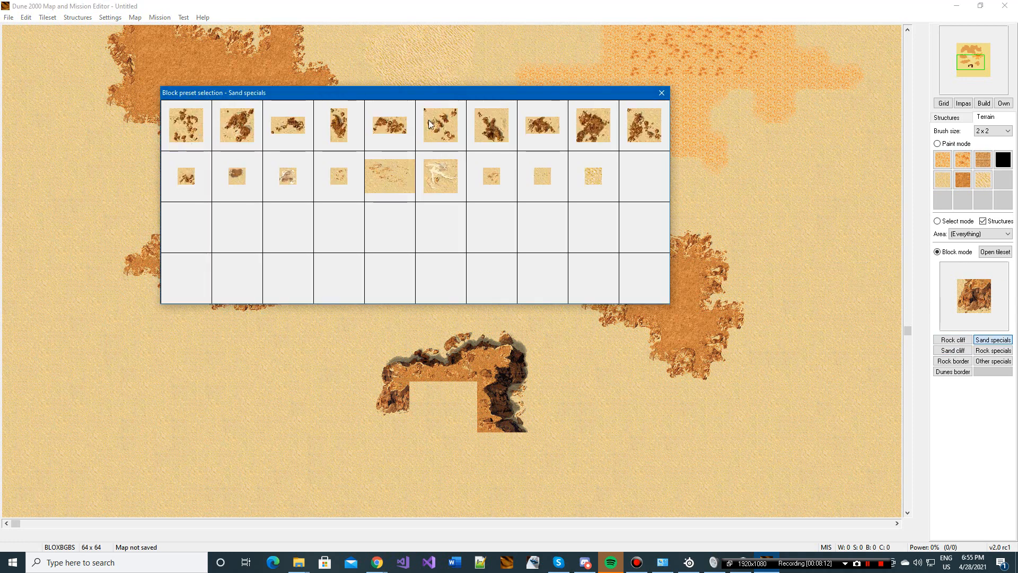
pyautogui.click(488, 128)
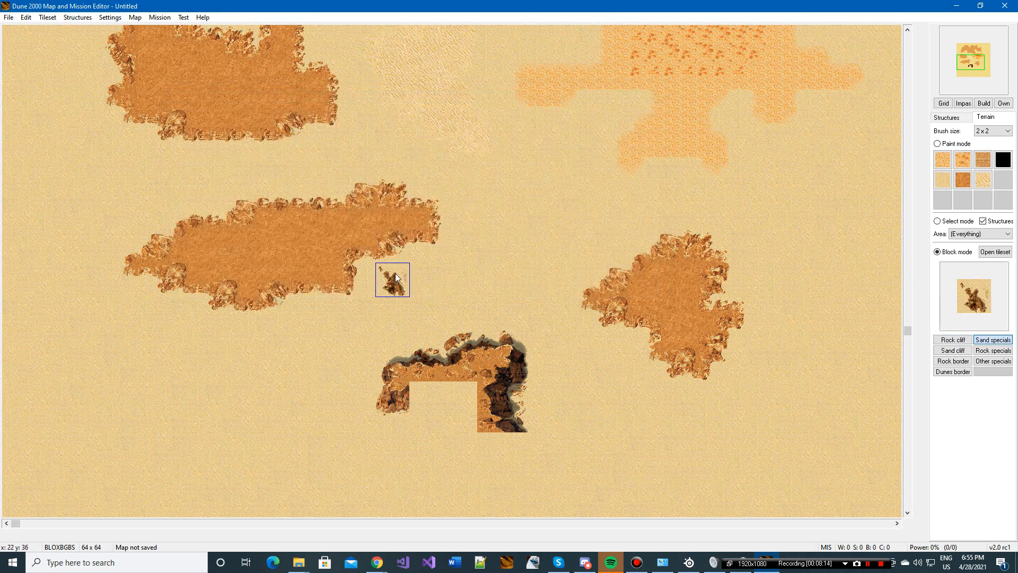
pyautogui.click(397, 277)
pyautogui.click(975, 296)
pyautogui.click(588, 130)
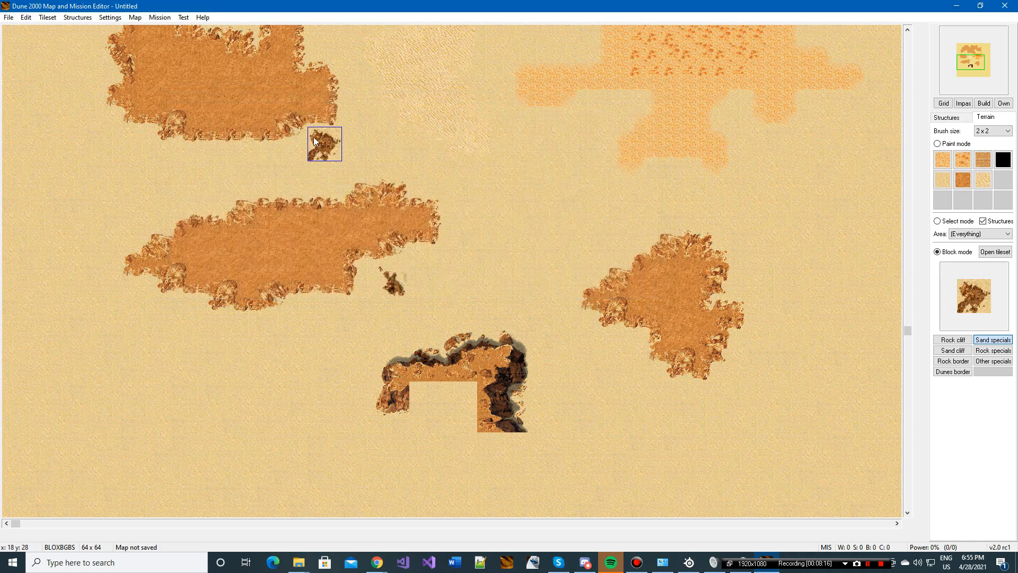
pyautogui.click(314, 139)
# Step: Place the 4 x 2 mountain ridge from the Rock specials presets in the middle of the elongated southwestern rock area
pyautogui.click(993, 351)
pyautogui.click(344, 205)
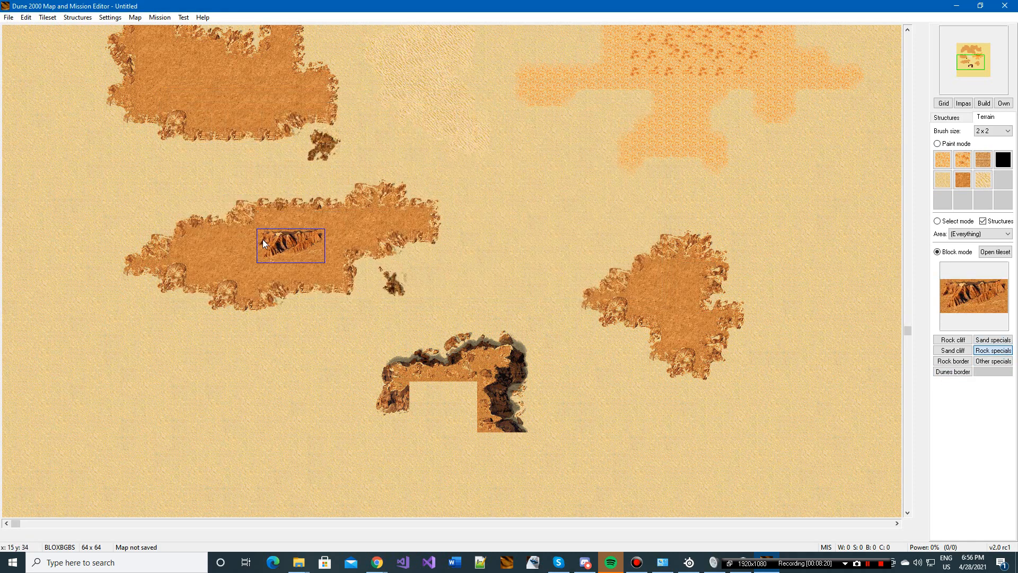
pyautogui.click(953, 290)
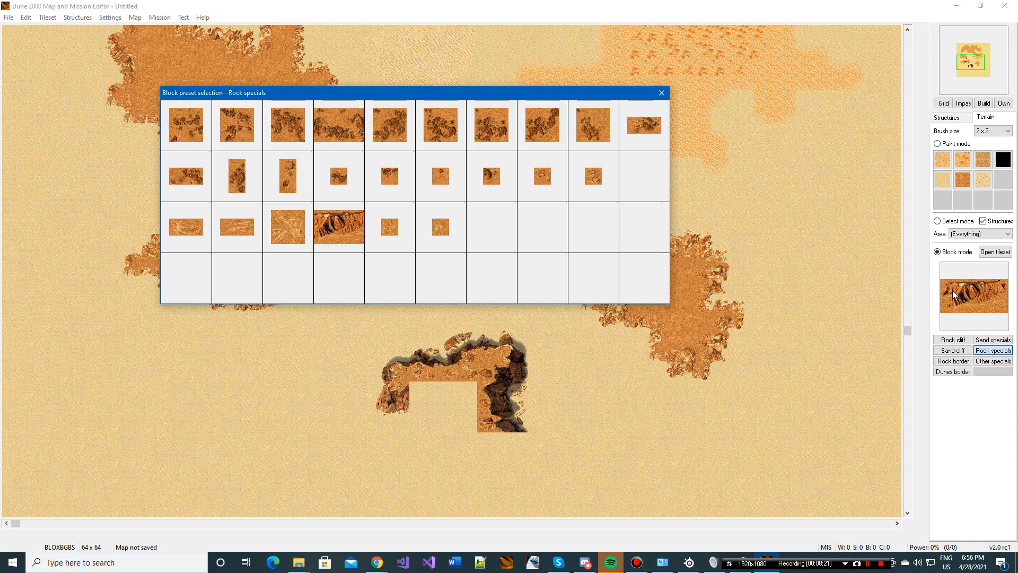
pyautogui.click(661, 96)
# Step: Examine the Other specials and Dunes border block presets, then return to the northern part of the map
pyautogui.click(993, 361)
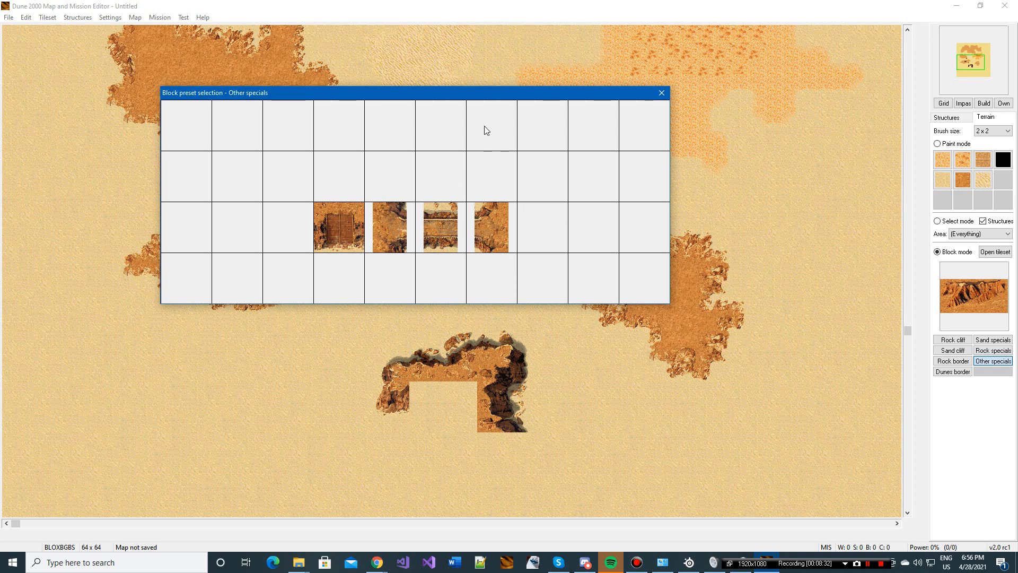
pyautogui.click(662, 95)
pyautogui.click(961, 373)
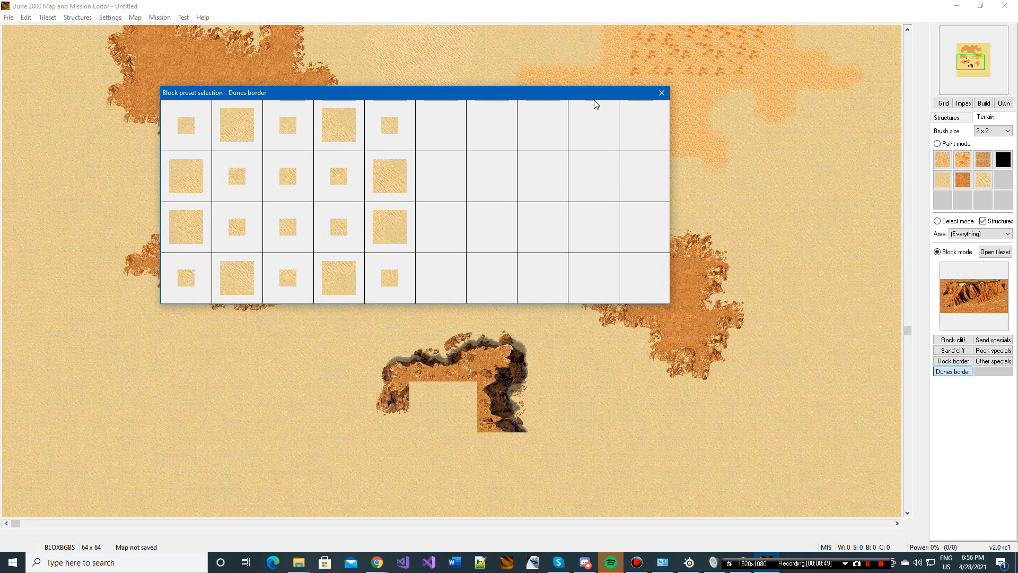
pyautogui.click(661, 93)
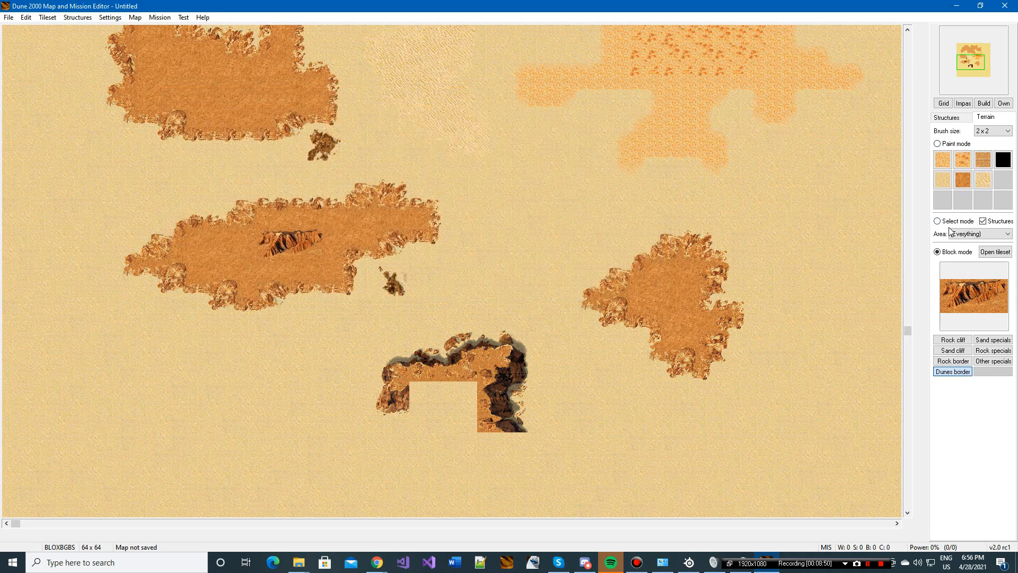
pyautogui.click(966, 55)
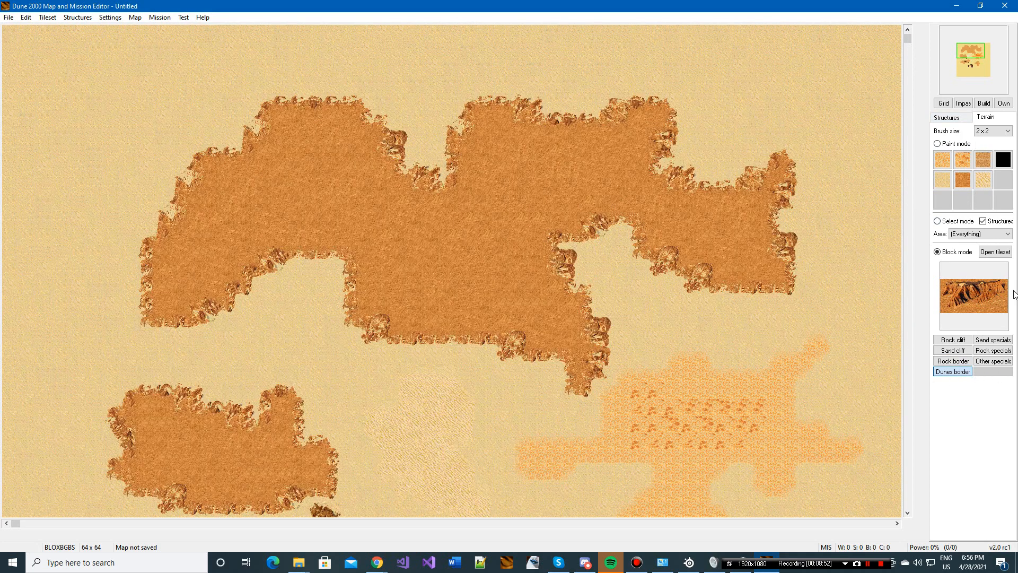
# Step: Place an Atreides Construction Yard in the northwestern part of the large northern rock area
pyautogui.click(958, 223)
pyautogui.click(956, 117)
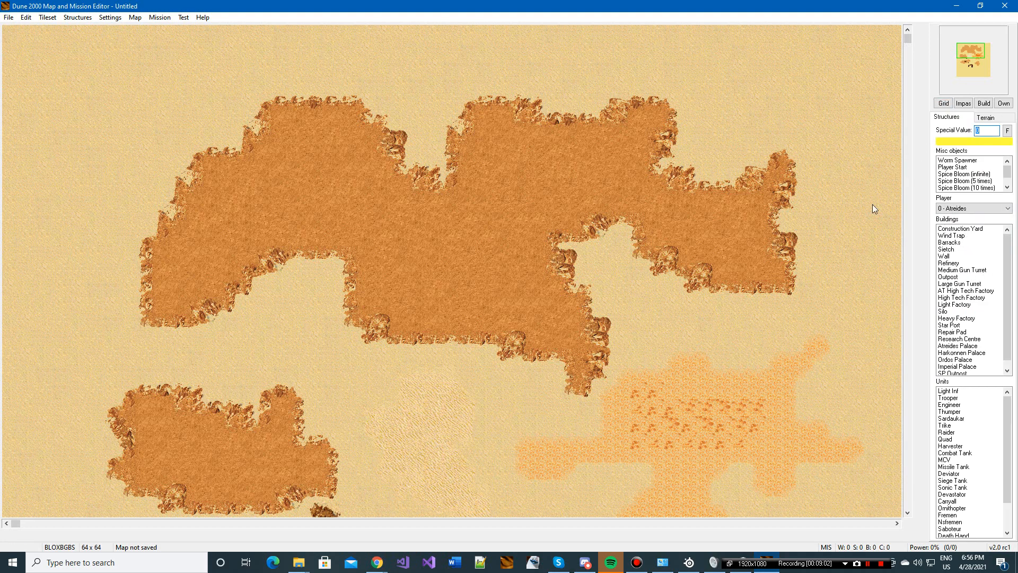
pyautogui.click(985, 118)
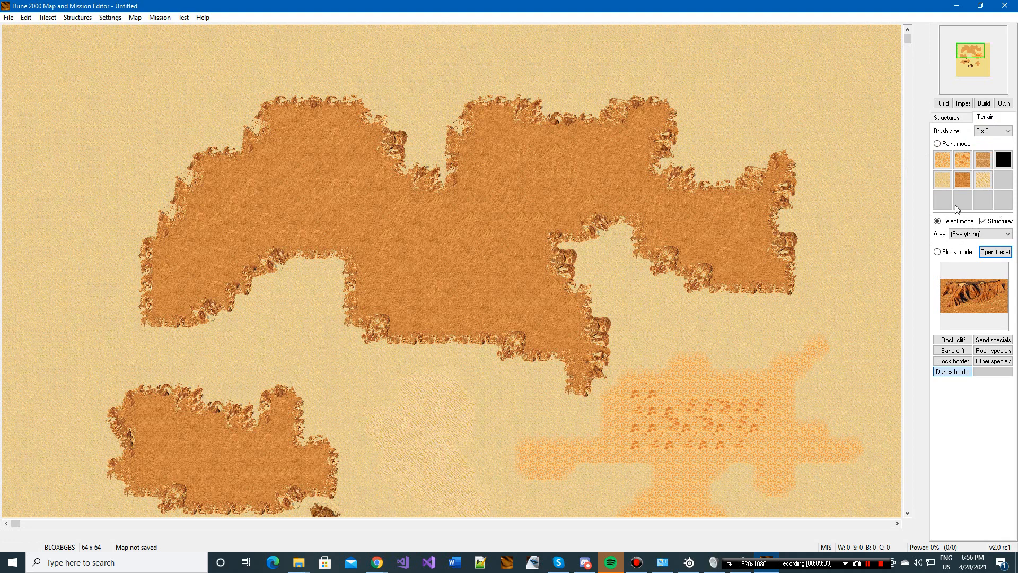
pyautogui.click(948, 117)
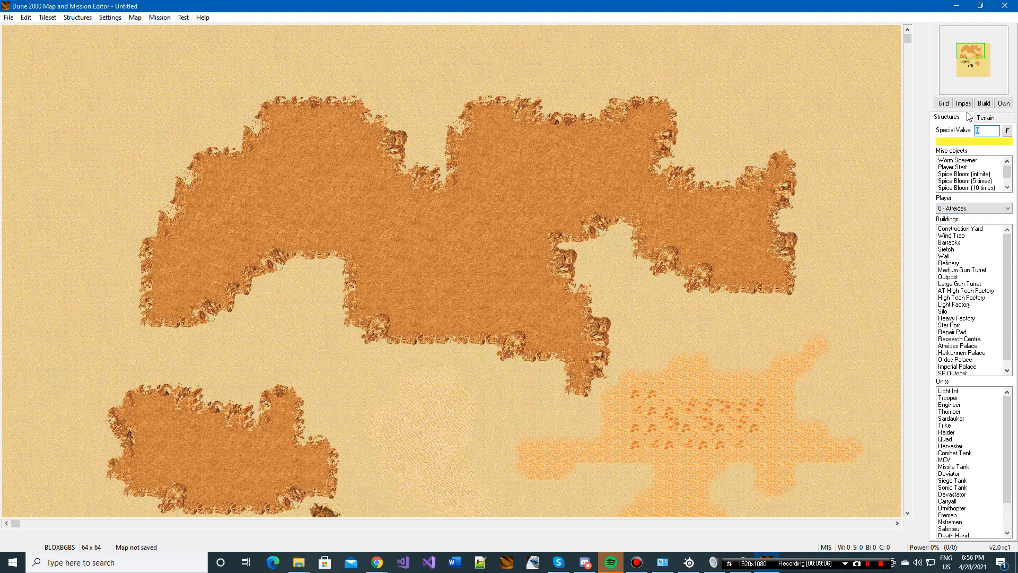
pyautogui.click(959, 229)
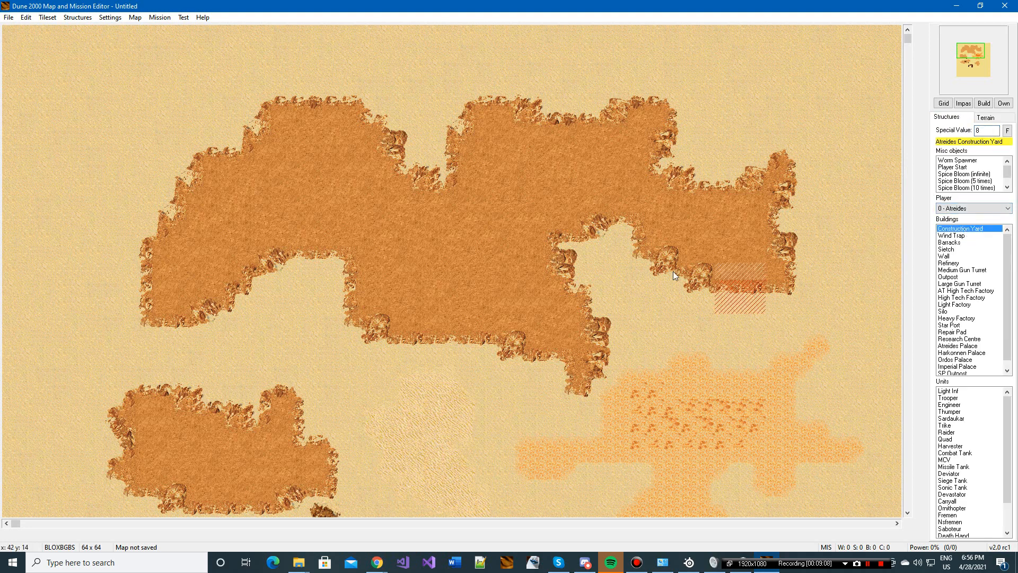
pyautogui.click(296, 136)
# Step: Place five Atreides Wind Traps: a row of three south of the Construction Yard and two side by side on the eastern rock
pyautogui.click(951, 235)
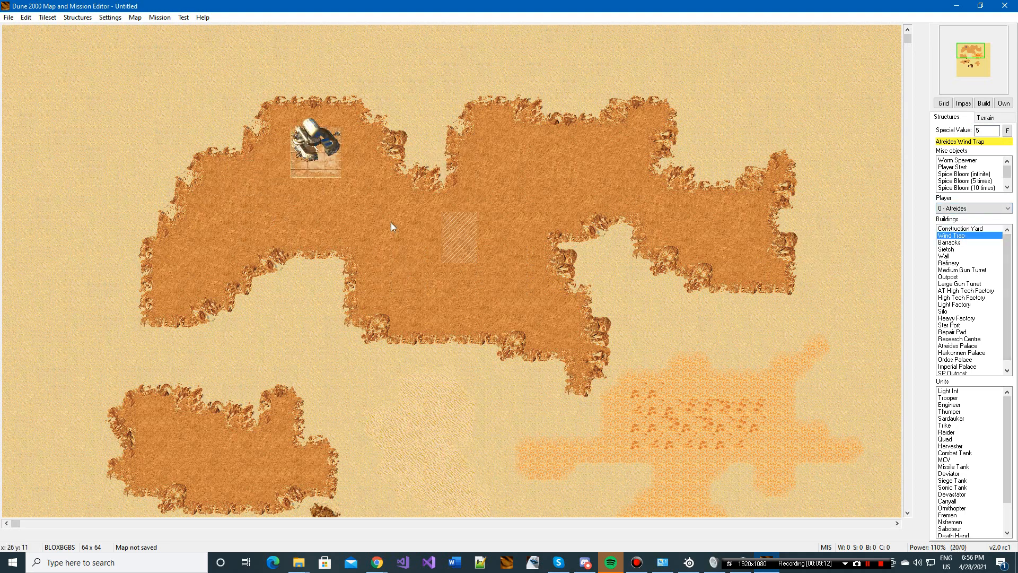
pyautogui.click(307, 210)
pyautogui.click(341, 211)
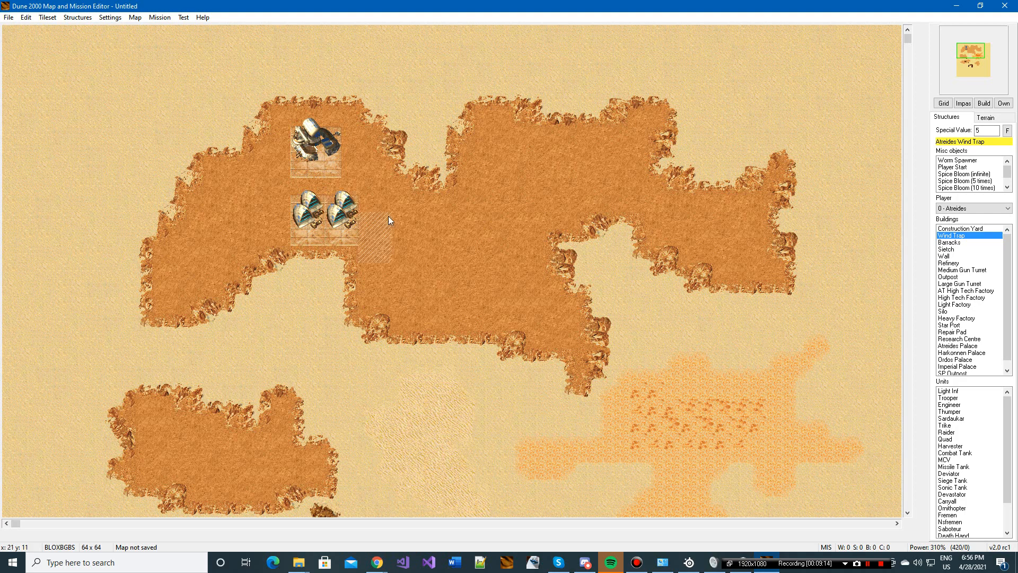
pyautogui.click(374, 213)
pyautogui.click(687, 213)
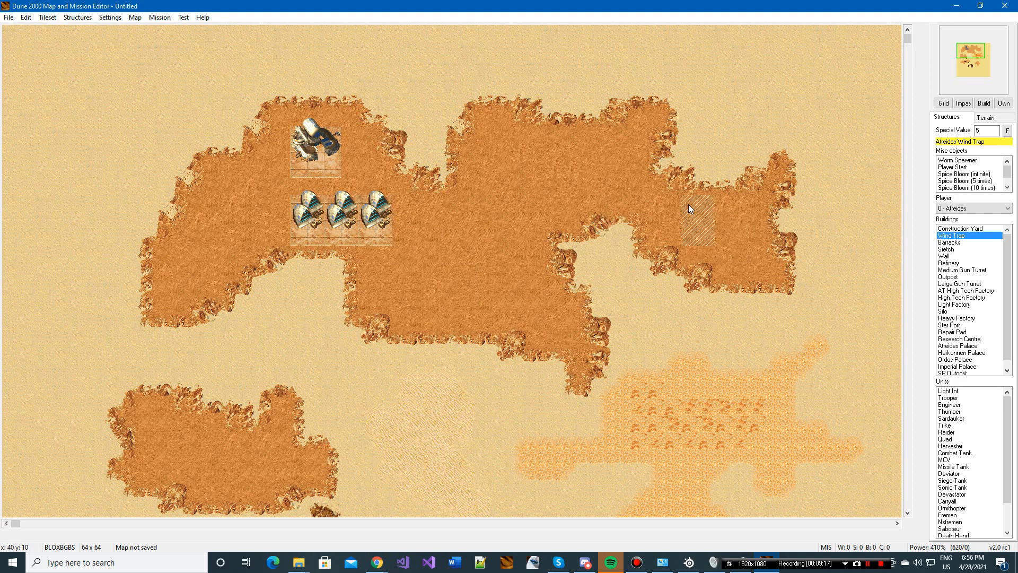
pyautogui.click(726, 202)
# Step: Place an Atreides Barracks just east of the row of three Wind Traps
pyautogui.click(981, 284)
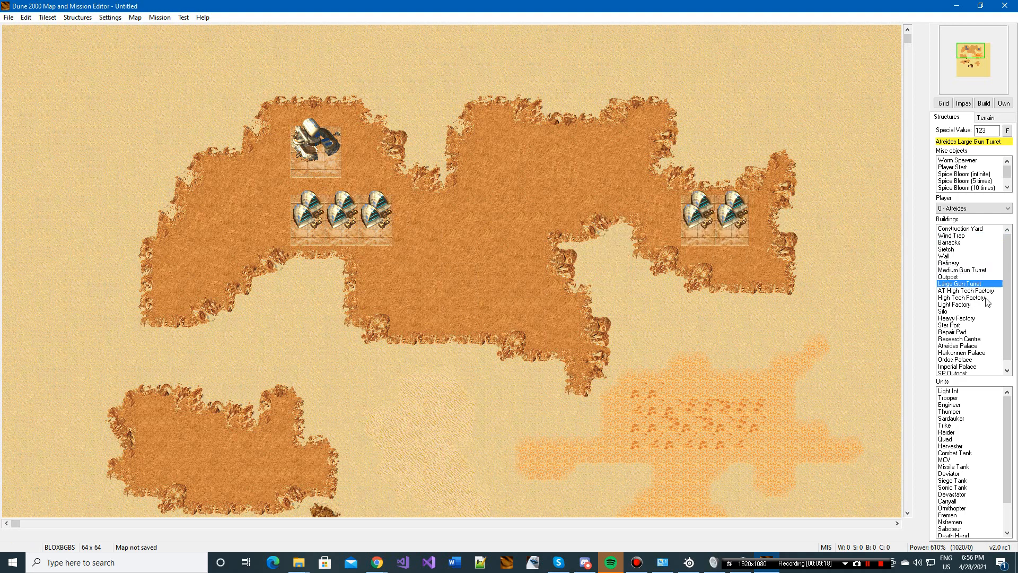
pyautogui.click(961, 242)
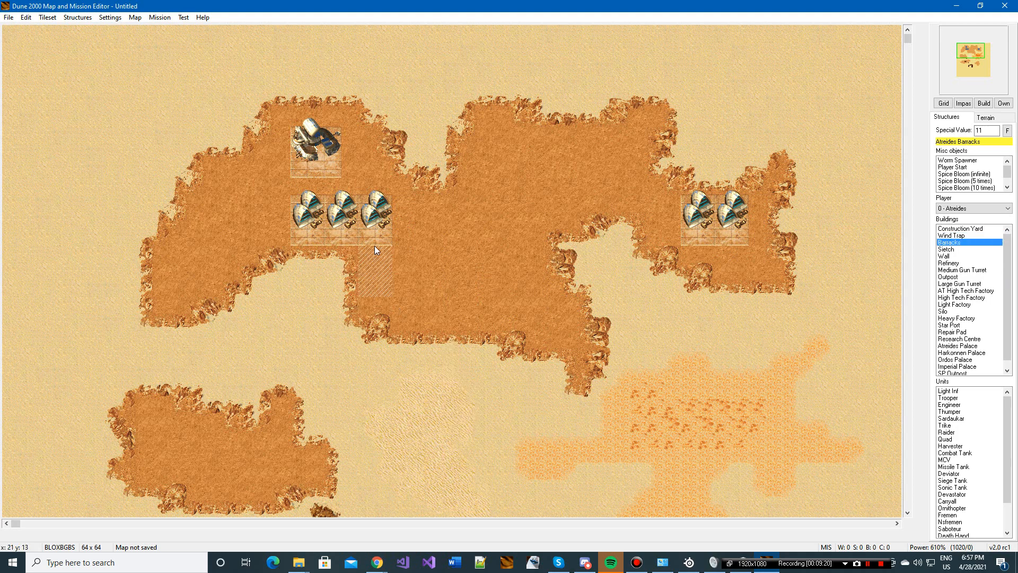
pyautogui.click(428, 209)
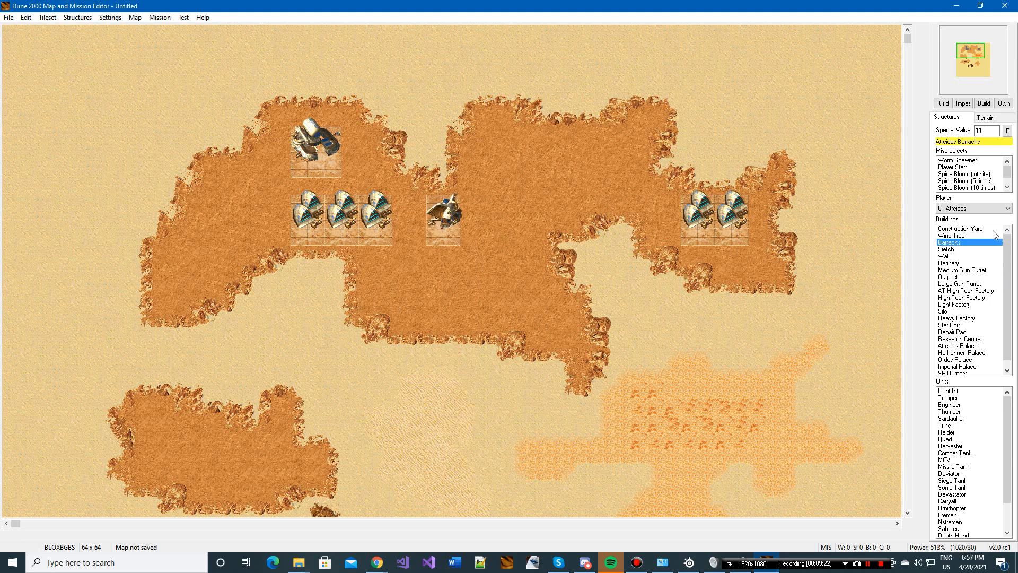
# Step: Place two Atreides Refineries, one south of the Barracks and one to its northeast
pyautogui.click(959, 263)
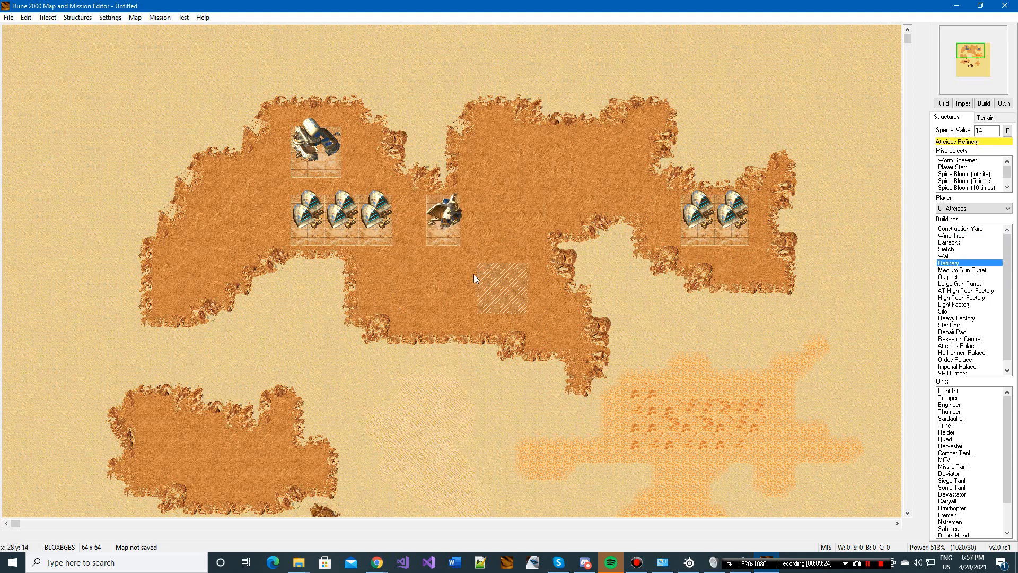
pyautogui.click(431, 277)
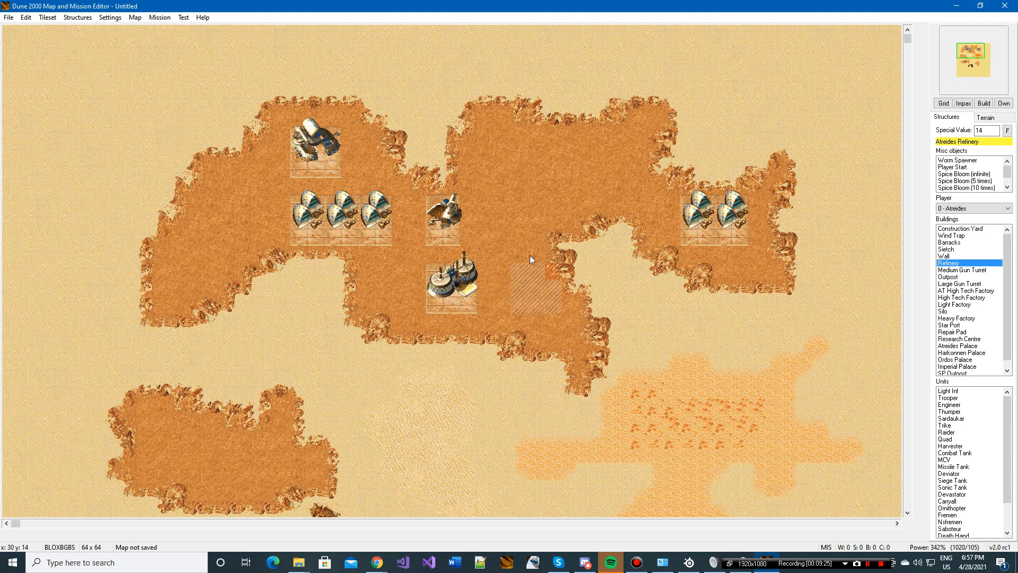
pyautogui.click(505, 153)
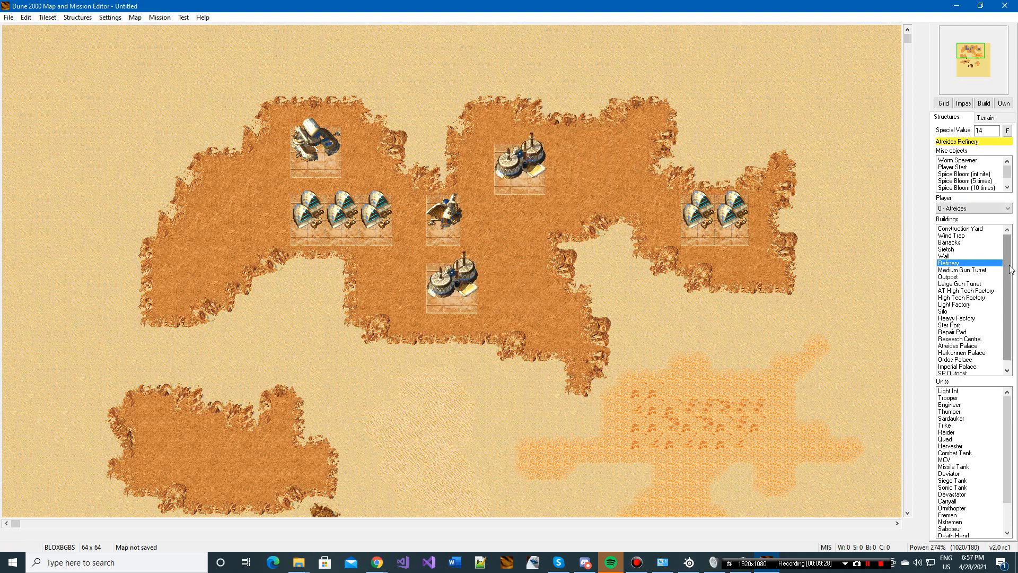
# Step: Build Atreides walls along the rock edge below the southern Refinery and from below the northern Refinery to the eastern Wind Traps, with square end blocks
pyautogui.scroll(-1, 950, 365)
pyautogui.scroll(1, 950, 365)
pyautogui.click(949, 255)
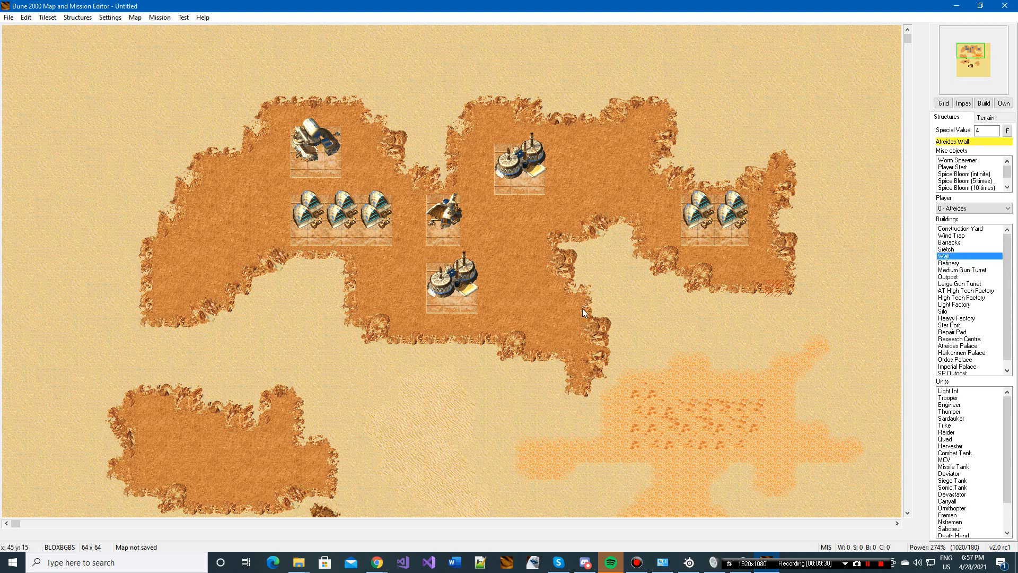
pyautogui.moveTo(403, 323); pyautogui.dragTo(454, 322)
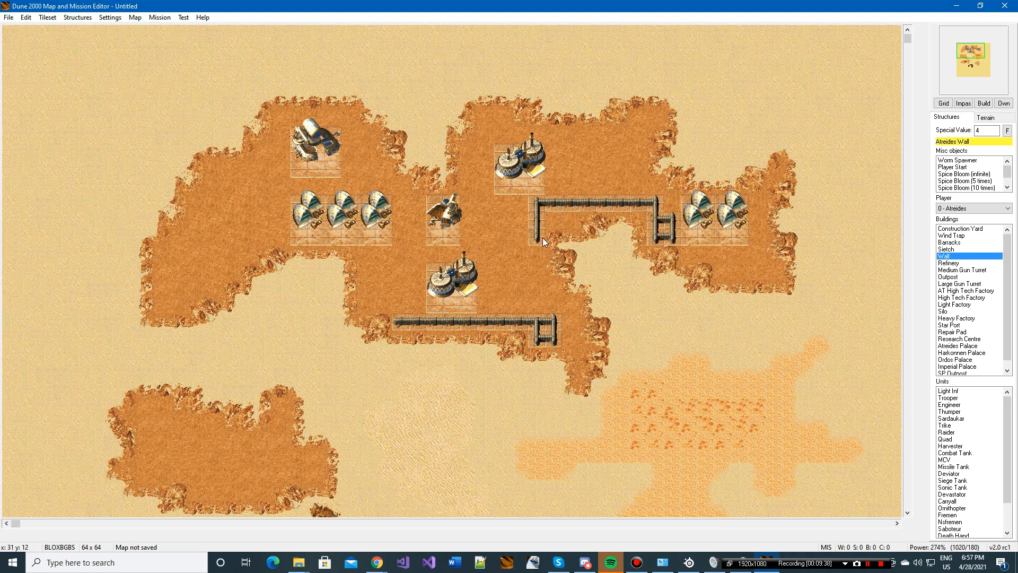
pyautogui.click(518, 237)
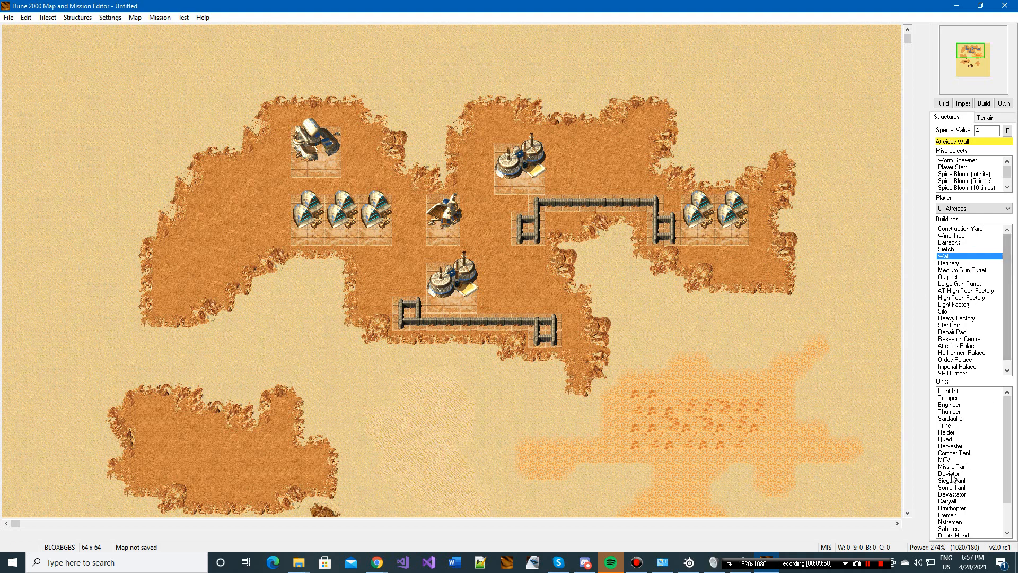
# Step: Place an Atreides Harvester and a Carryall next to each of the two Refineries
pyautogui.click(967, 446)
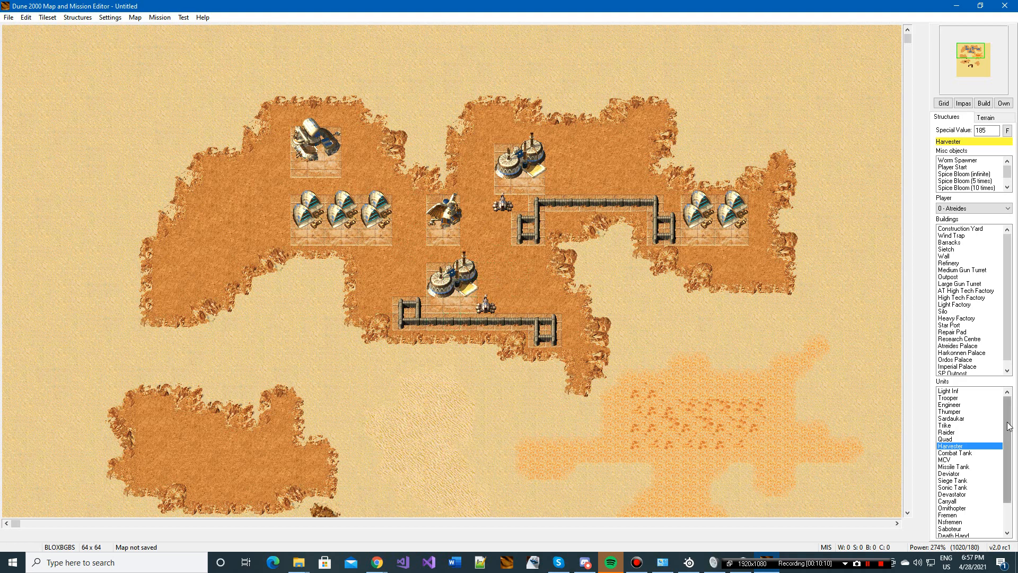
pyautogui.scroll(-2, 973, 510)
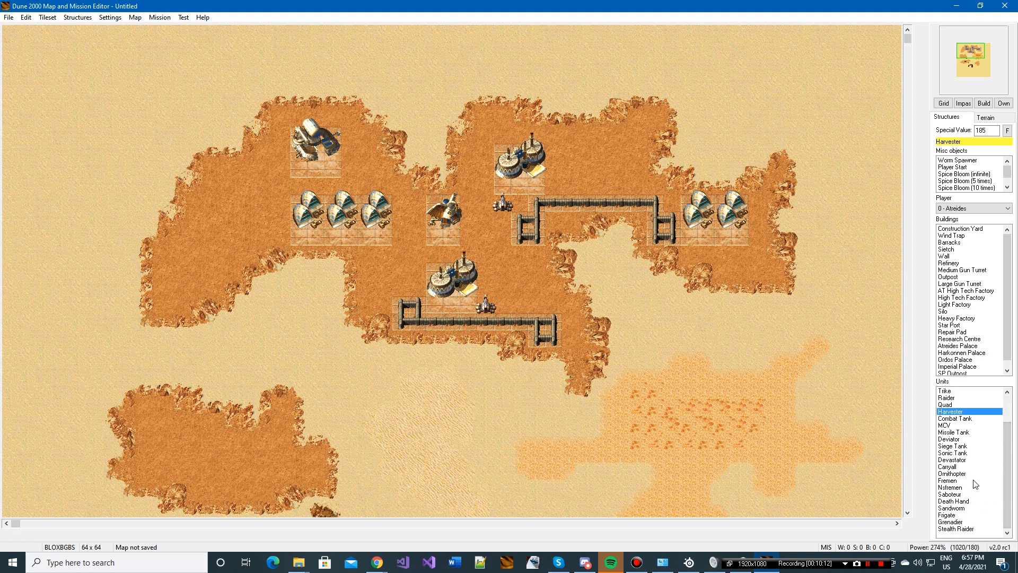
pyautogui.click(958, 467)
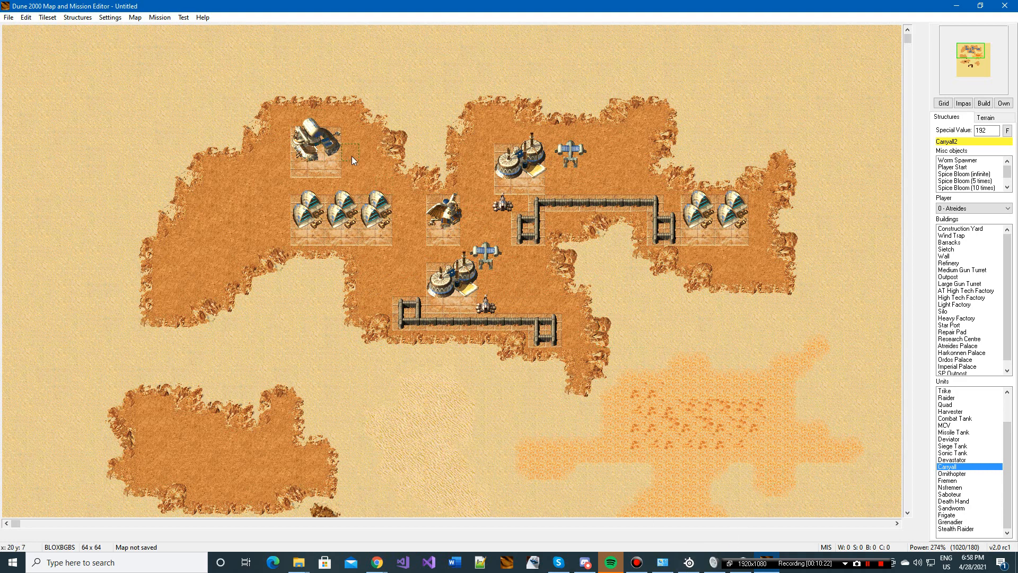
# Step: Place a Harkonnen Construction Yard in the middle of the small western rock area
pyautogui.click(982, 208)
pyautogui.click(957, 224)
pyautogui.click(985, 229)
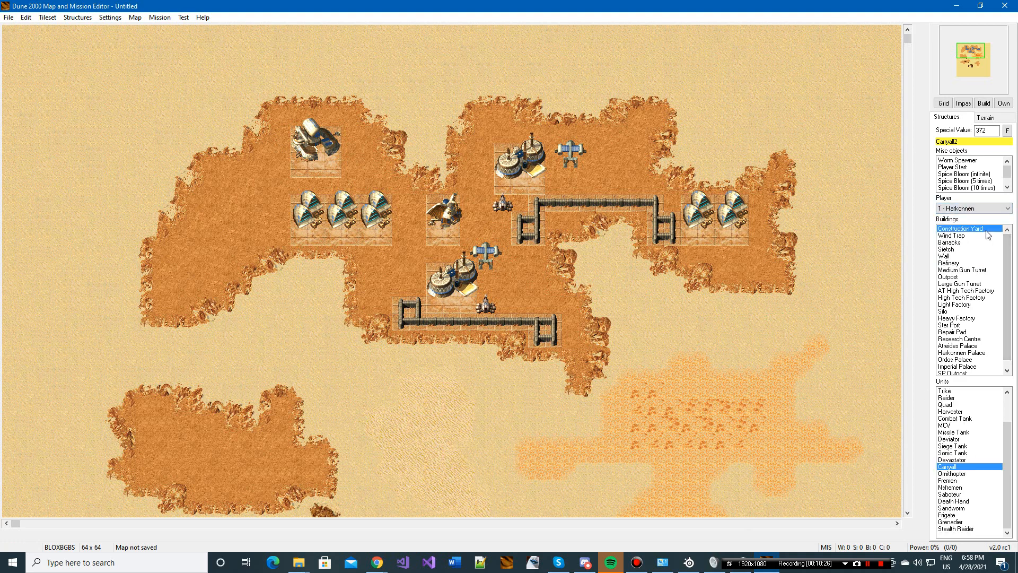
pyautogui.scroll(-5, 924, 69)
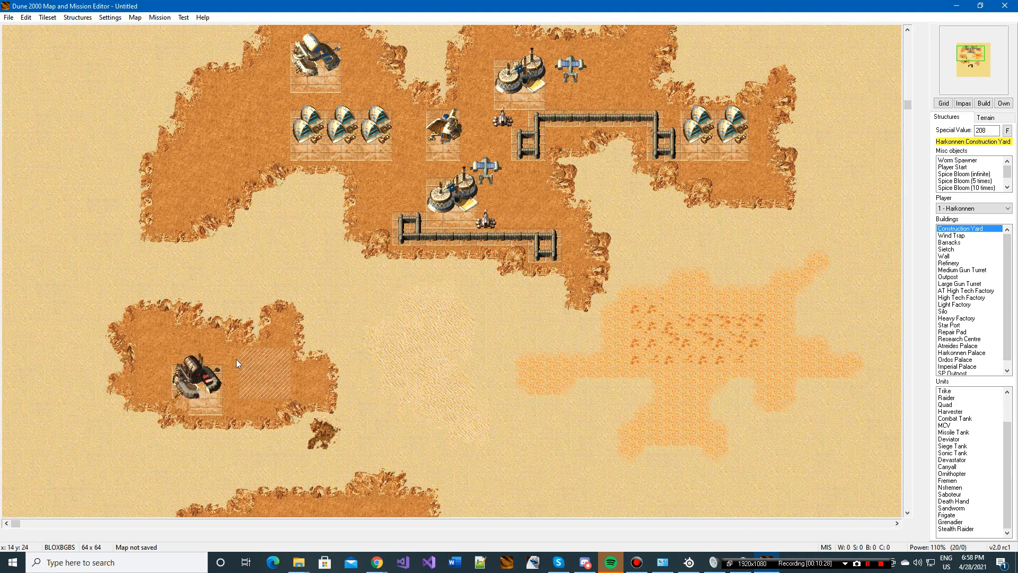
pyautogui.click(206, 364)
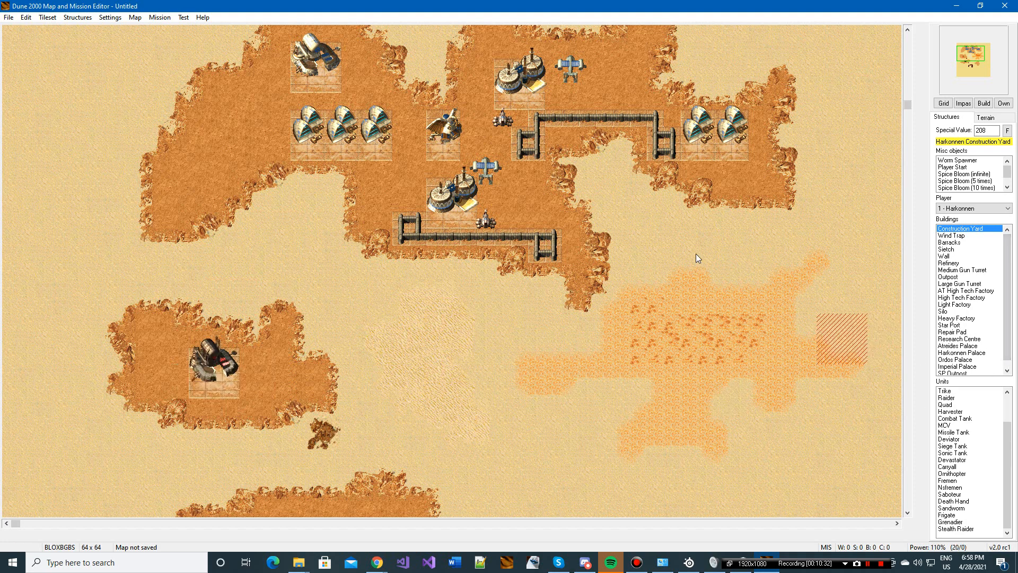
# Step: Place four Atreides Combat Tanks around the base: beside the Construction Yard, below the three Wind Traps, and east of each Refinery
pyautogui.click(979, 208)
pyautogui.click(969, 215)
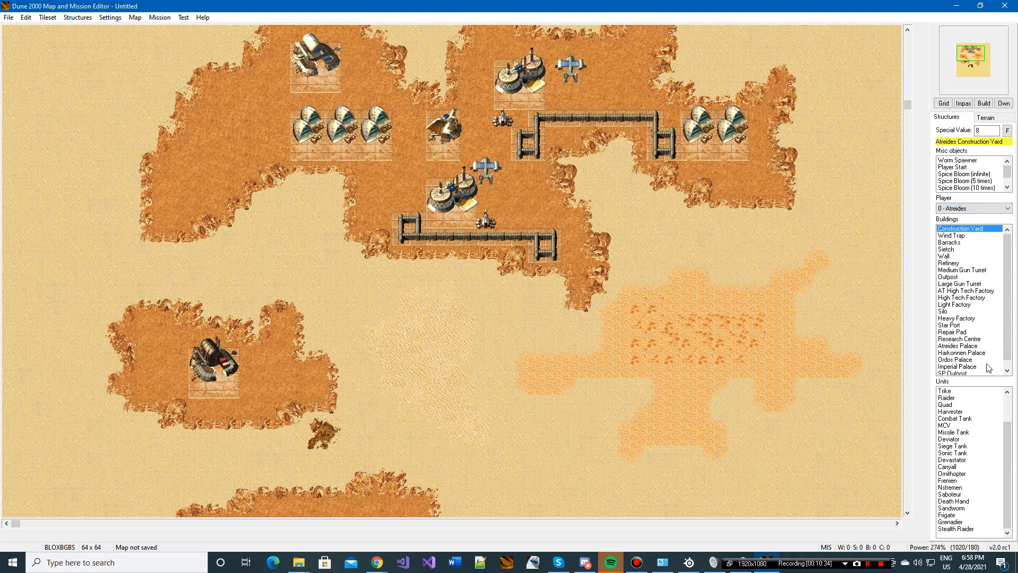
pyautogui.click(974, 418)
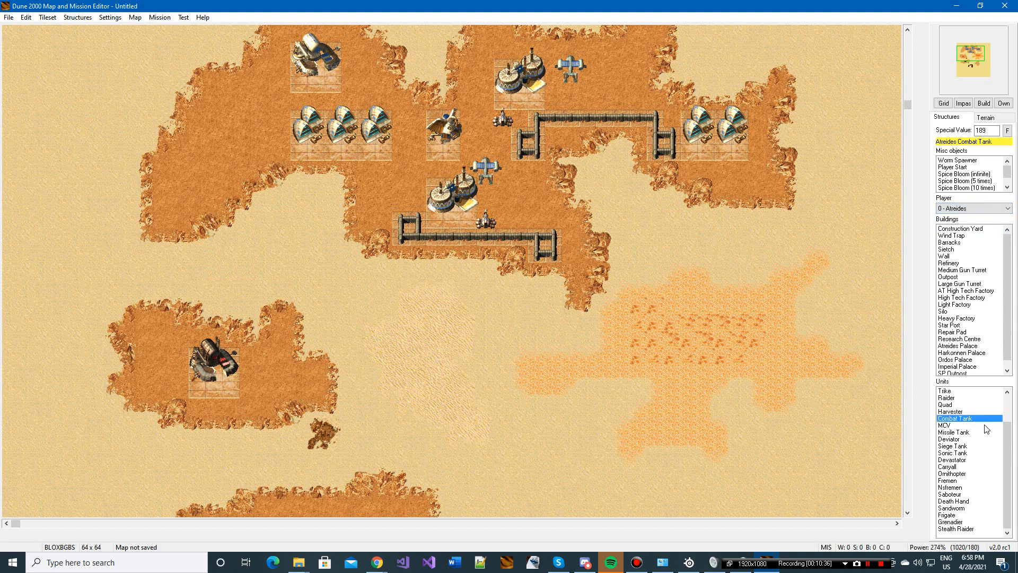
pyautogui.click(985, 426)
pyautogui.click(974, 420)
pyautogui.moveTo(968, 48); pyautogui.dragTo(971, 47)
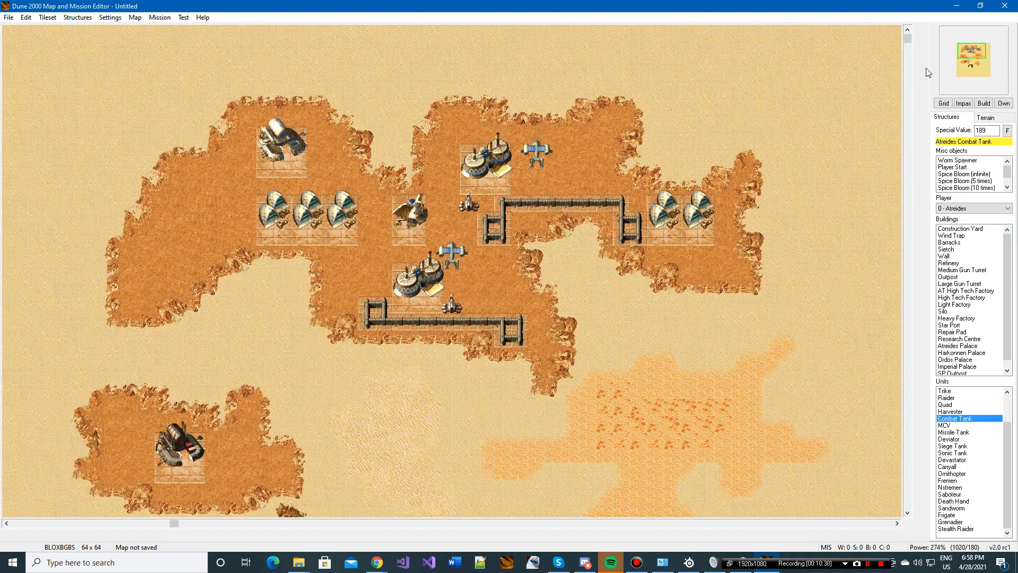
pyautogui.click(504, 289)
pyautogui.click(333, 254)
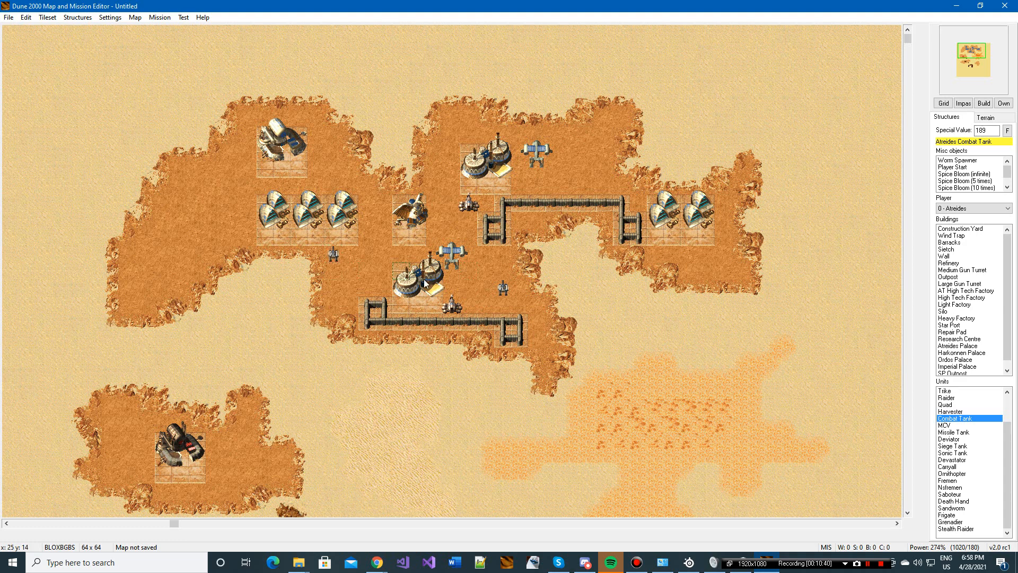
pyautogui.click(344, 155)
pyautogui.click(605, 154)
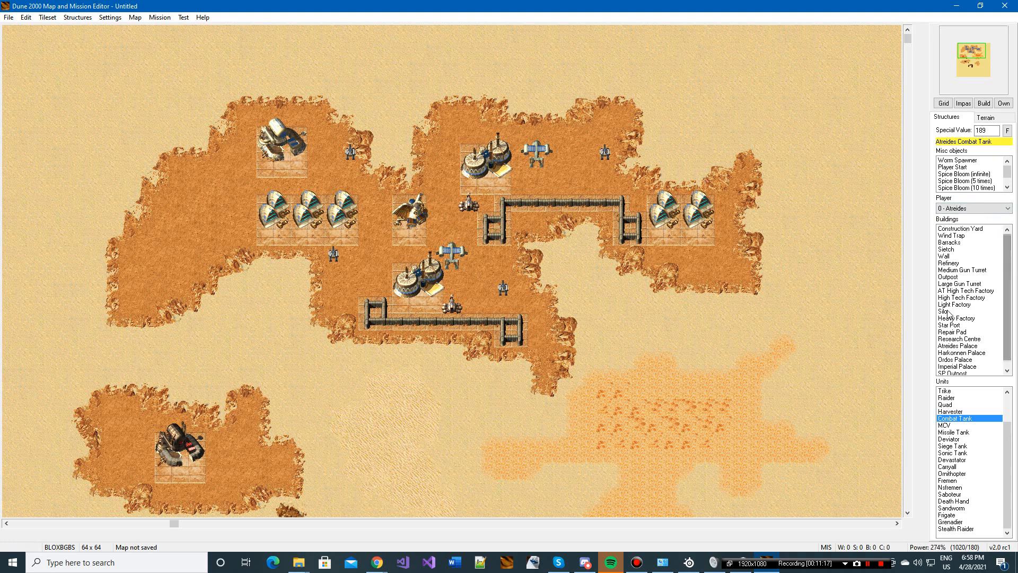
# Step: Place three Worm Spawners on the sand around the spice field: one to its north, one at its western end and one to its southeast
pyautogui.scroll(2, 1008, 485)
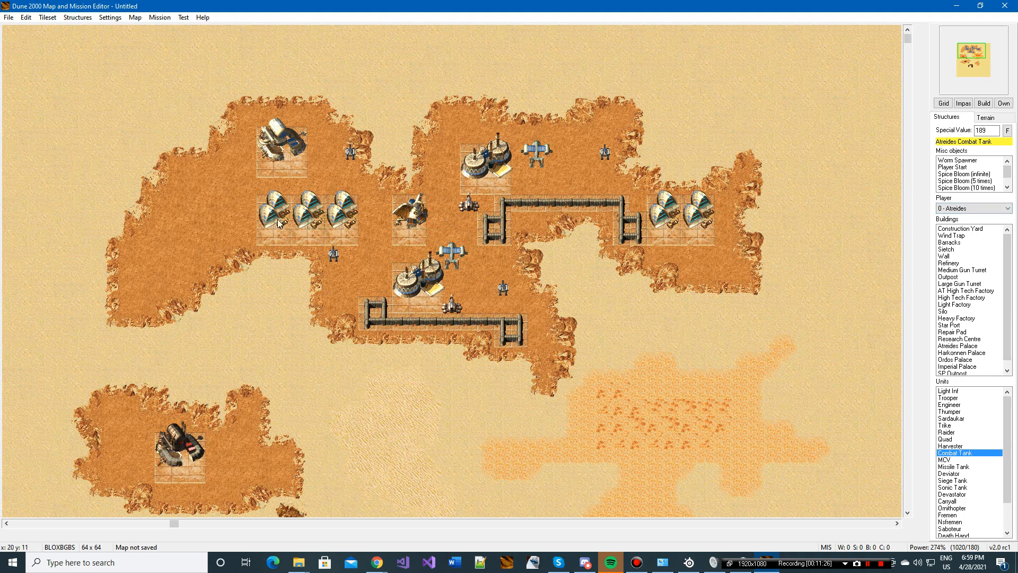
pyautogui.click(963, 160)
pyautogui.moveTo(972, 68)
pyautogui.mouseDown()
pyautogui.moveTo(969, 53)
pyautogui.moveTo(972, 62)
pyautogui.mouseUp()
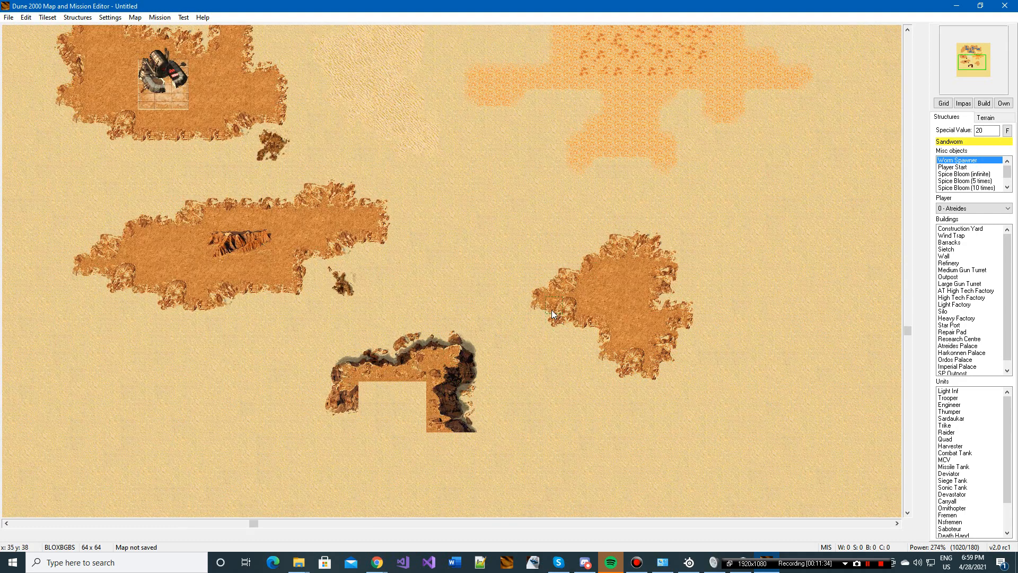
pyautogui.moveTo(966, 57); pyautogui.dragTo(979, 46)
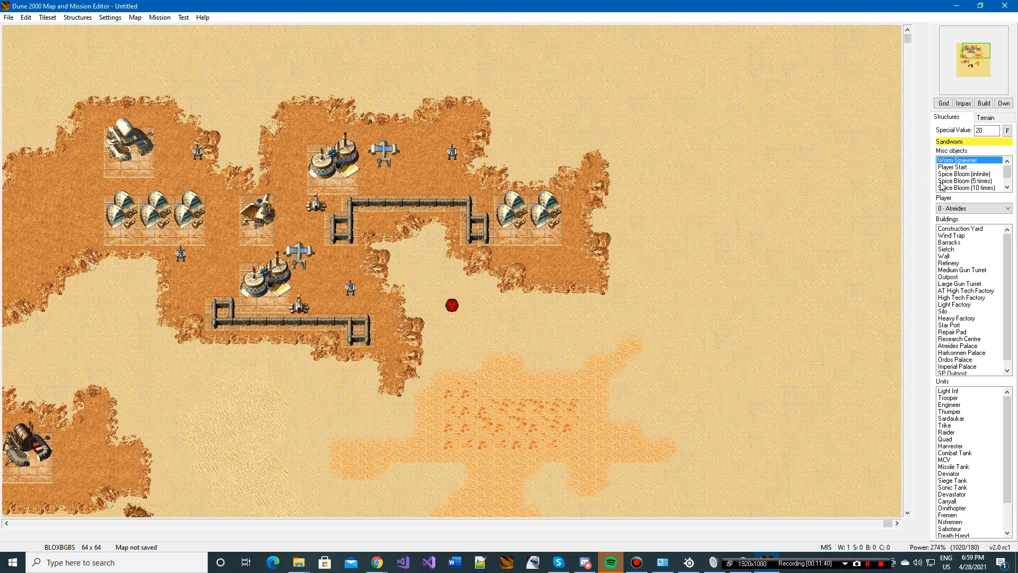
pyautogui.moveTo(982, 62); pyautogui.dragTo(976, 53)
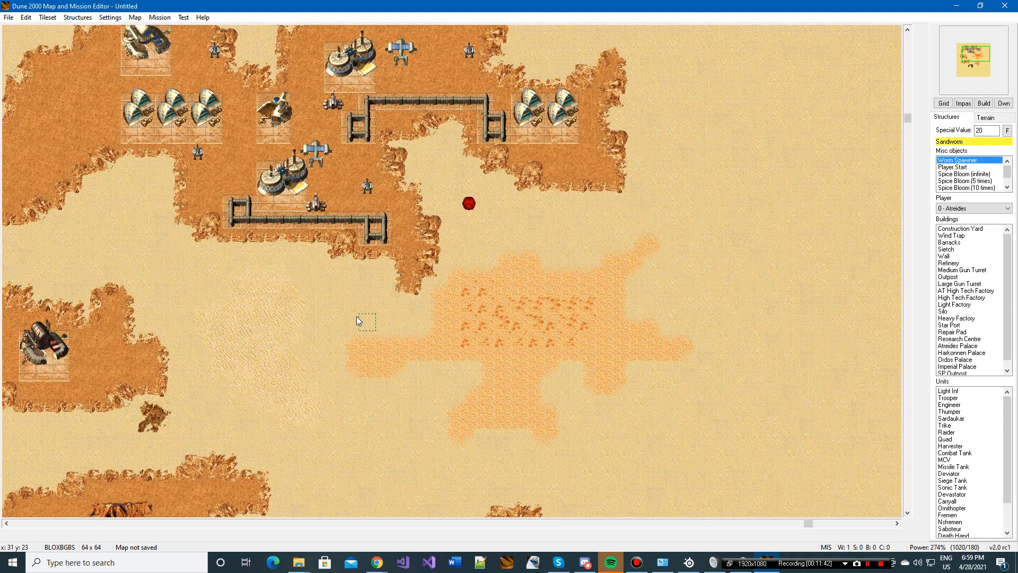
pyautogui.click(671, 409)
pyautogui.click(757, 294)
pyautogui.rightClick(759, 290)
pyautogui.moveTo(979, 57); pyautogui.dragTo(975, 57)
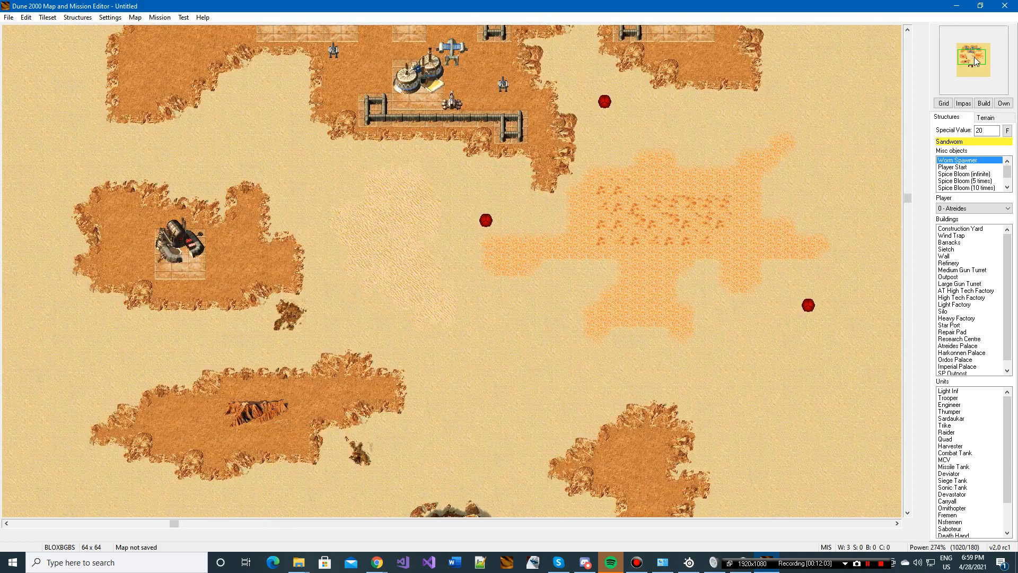
pyautogui.click(973, 62)
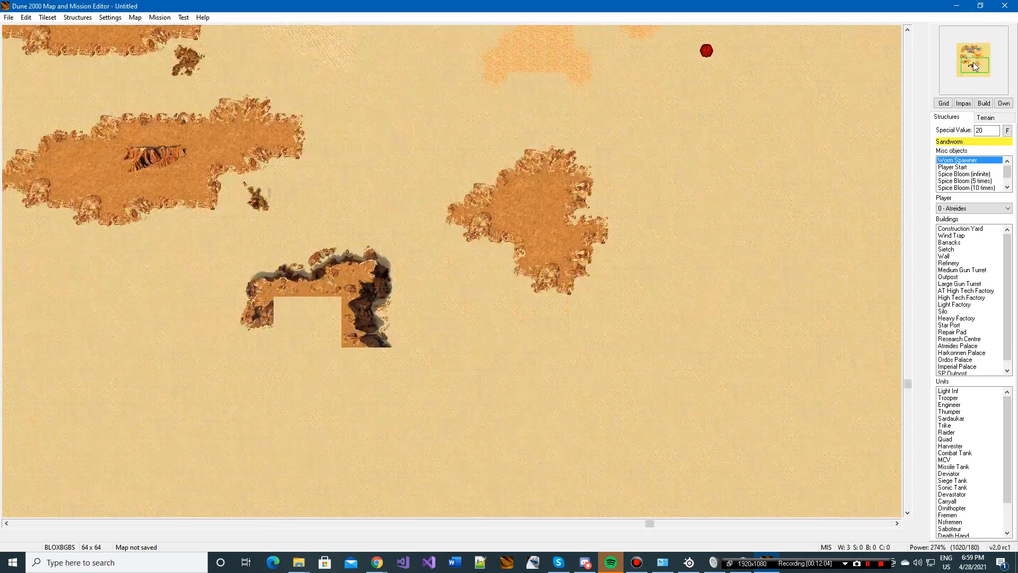
pyautogui.click(960, 49)
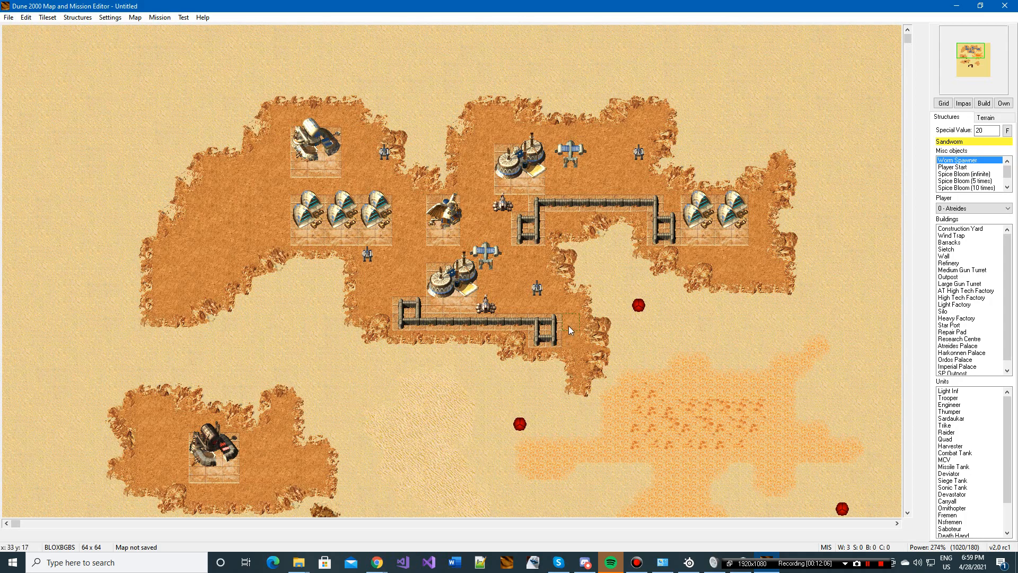
pyautogui.scroll(-2, 621, 343)
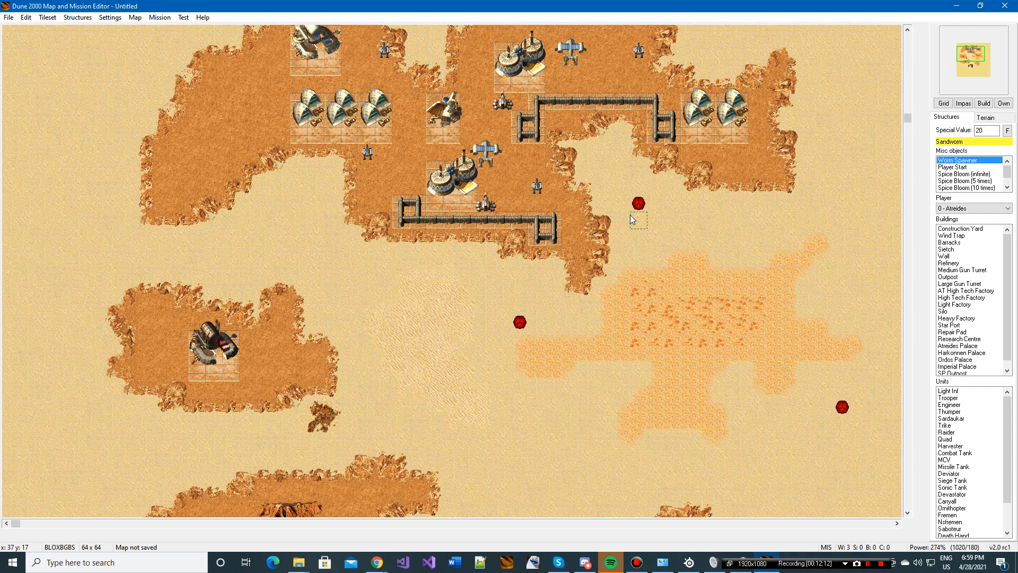
pyautogui.scroll(-3, 647, 285)
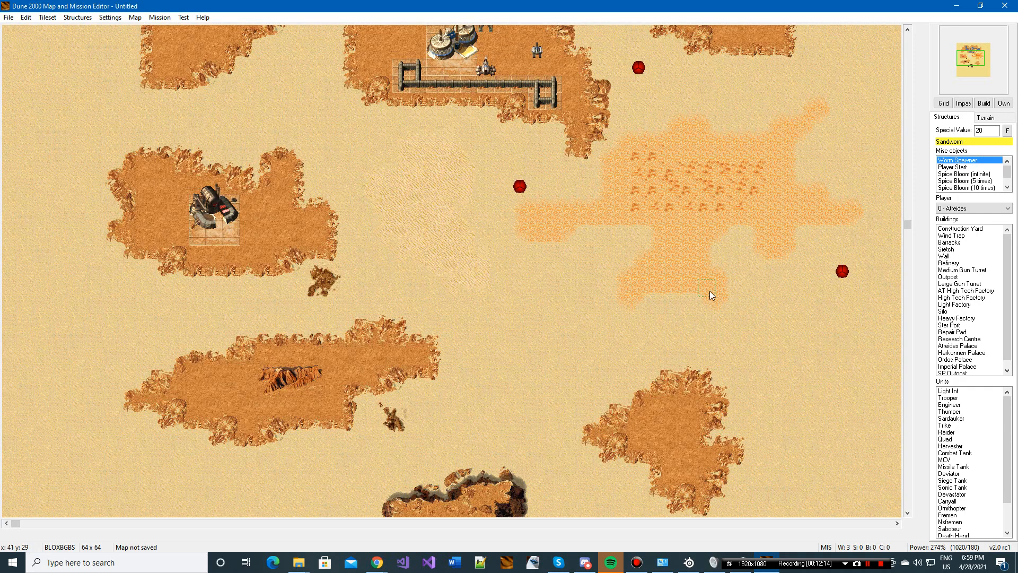
# Step: Remove the three Worm Spawners from the sand around the spice field
pyautogui.scroll(-2, 689, 318)
pyautogui.scroll(5, 563, 234)
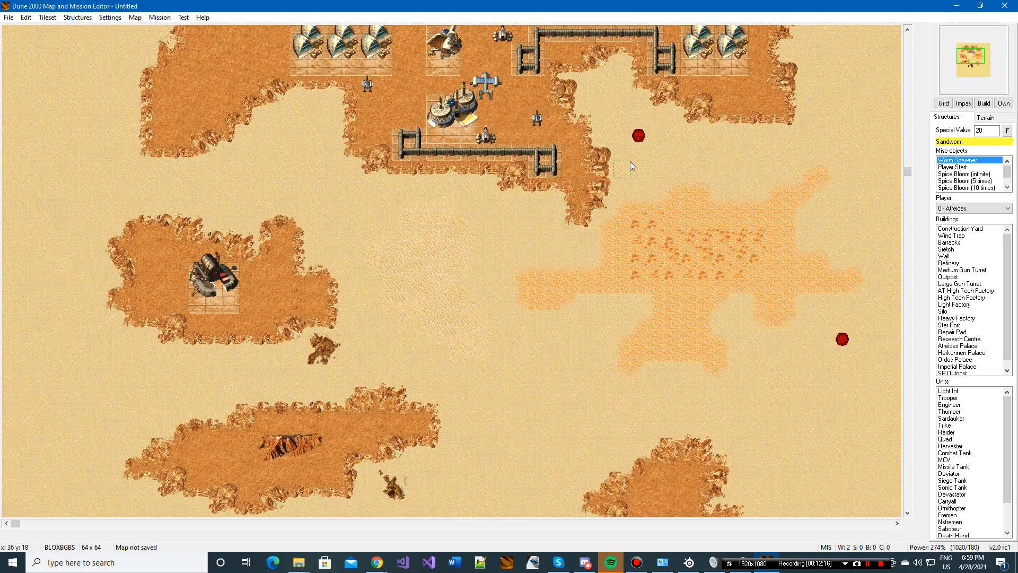
pyautogui.rightClick(638, 137)
pyautogui.scroll(3, 605, 307)
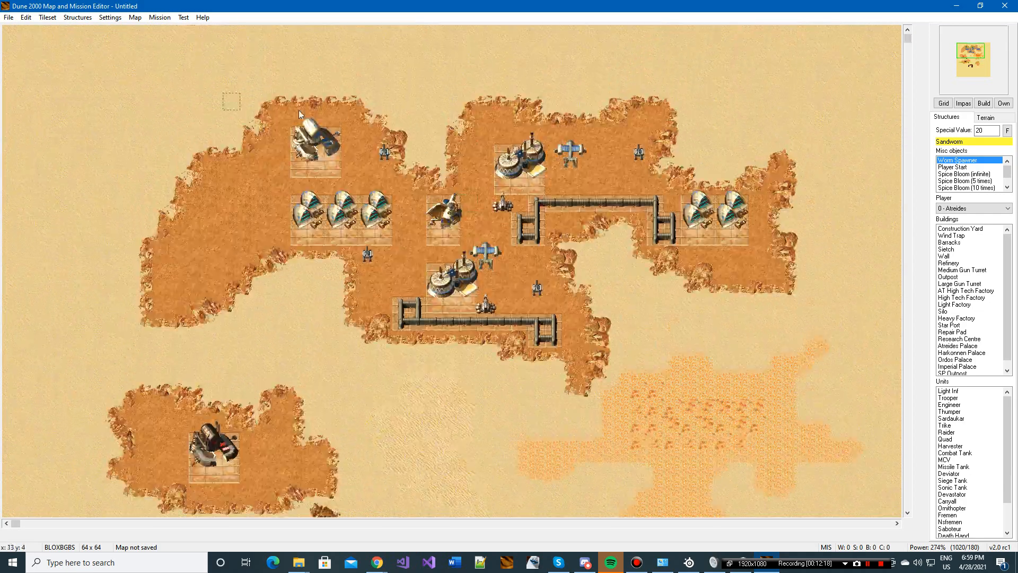
# Step: Place a Worm Spawner on the eastern arm of the dark cliff in the southern part of the map
pyautogui.scroll(-2, 647, 337)
pyautogui.scroll(-5, 648, 336)
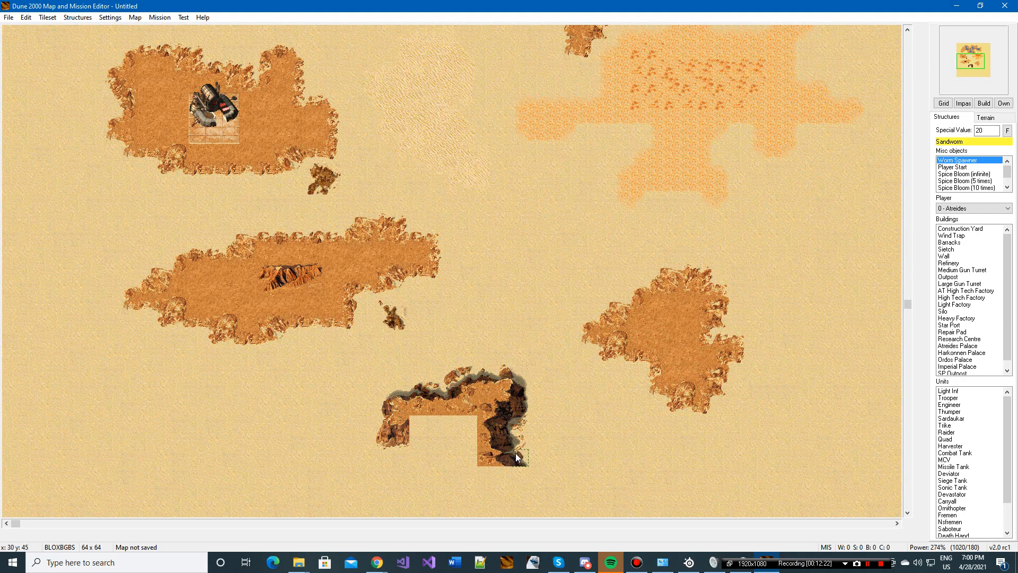
pyautogui.click(498, 403)
pyautogui.scroll(4, 513, 301)
# Step: Try the Barracks with player 7 - Sandworm, and return the player to 0 - Atreides
pyautogui.click(976, 207)
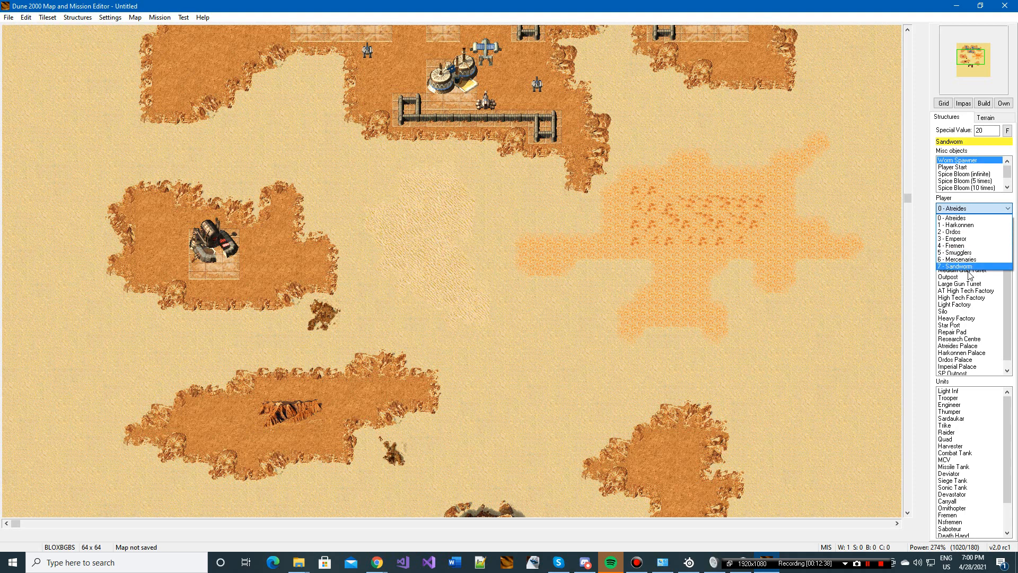
pyautogui.click(976, 267)
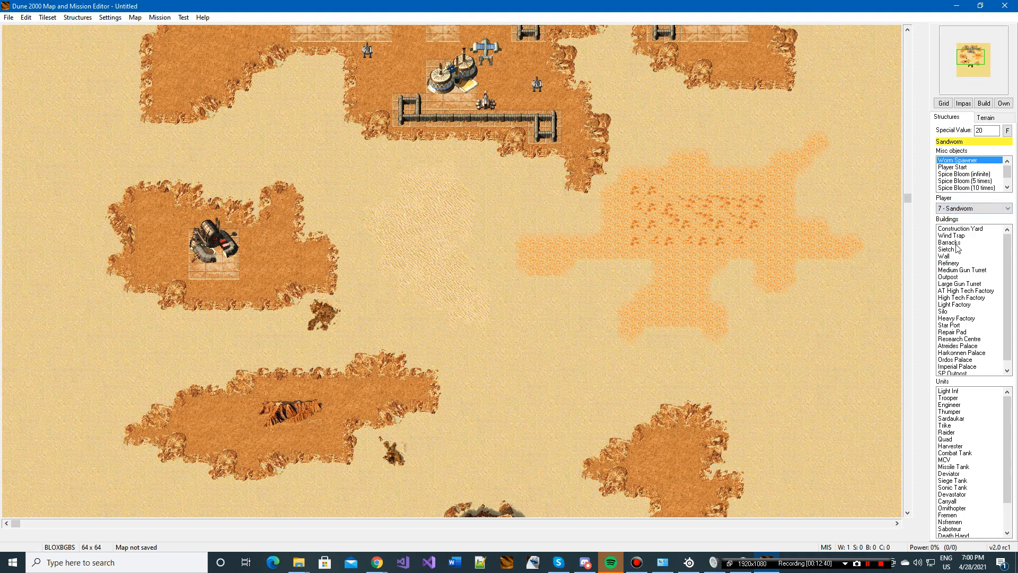
pyautogui.click(952, 242)
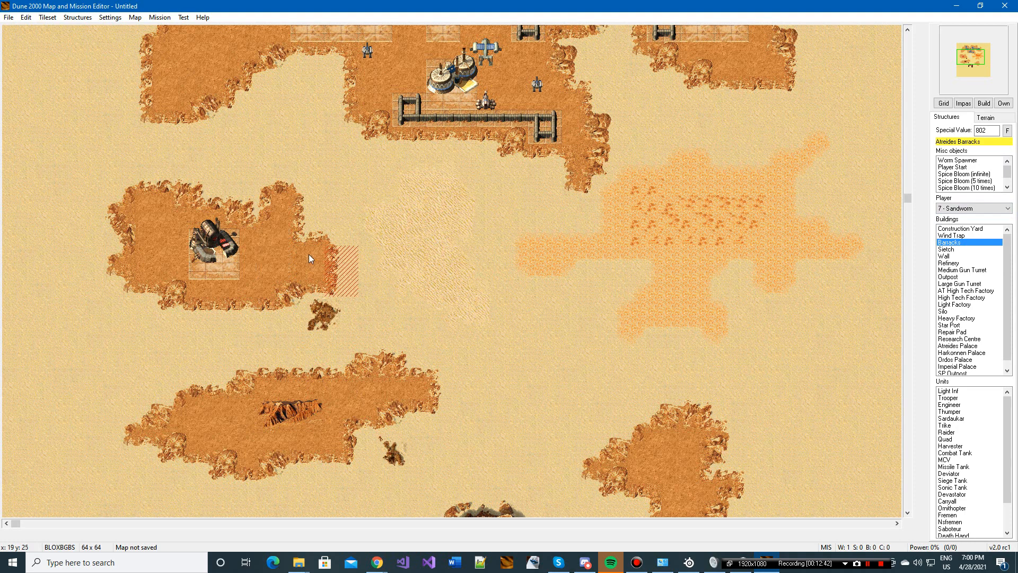
pyautogui.click(959, 211)
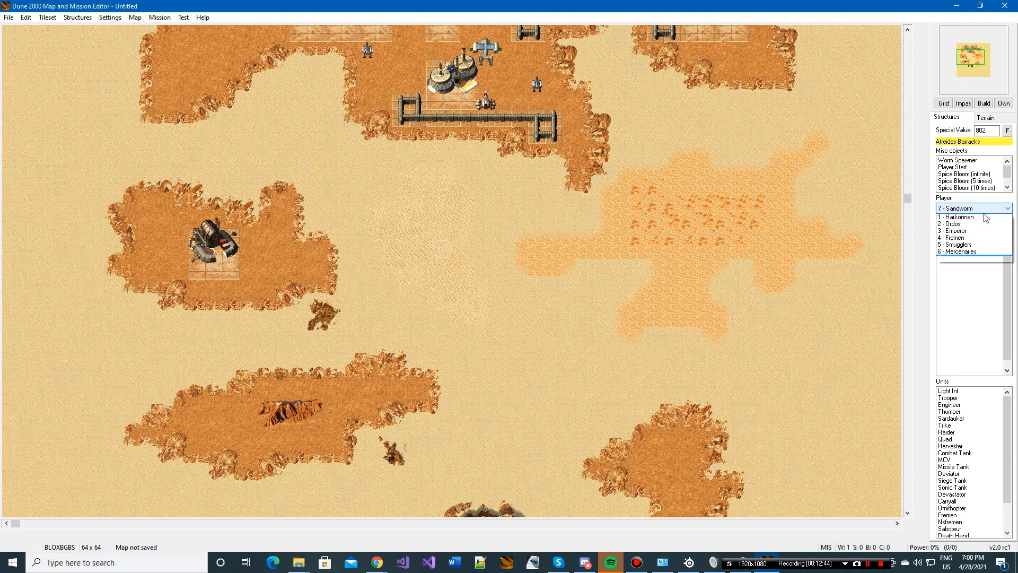
pyautogui.click(954, 215)
pyautogui.scroll(-4, 722, 322)
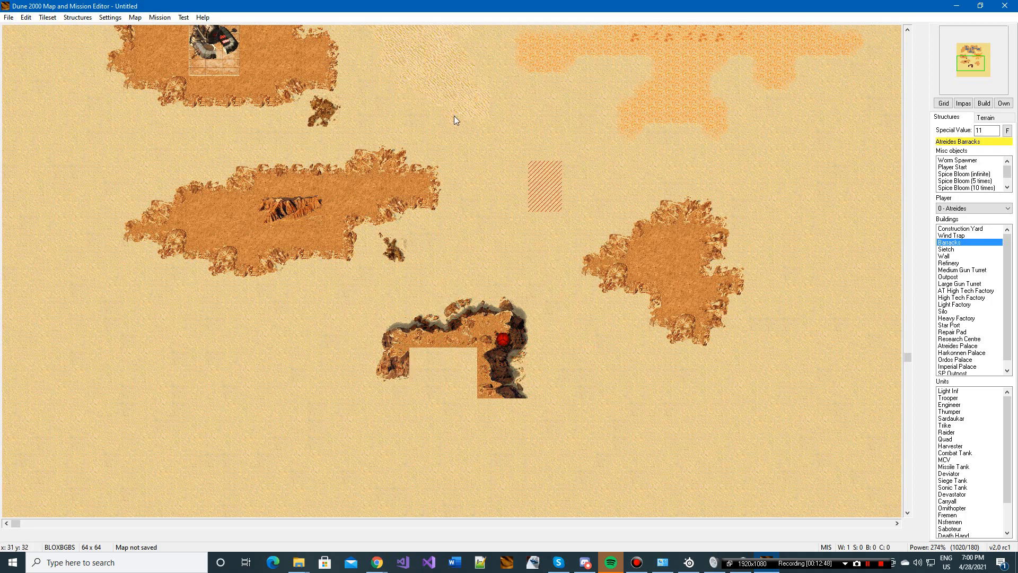
pyautogui.scroll(3, 579, 221)
pyautogui.scroll(3, 825, 336)
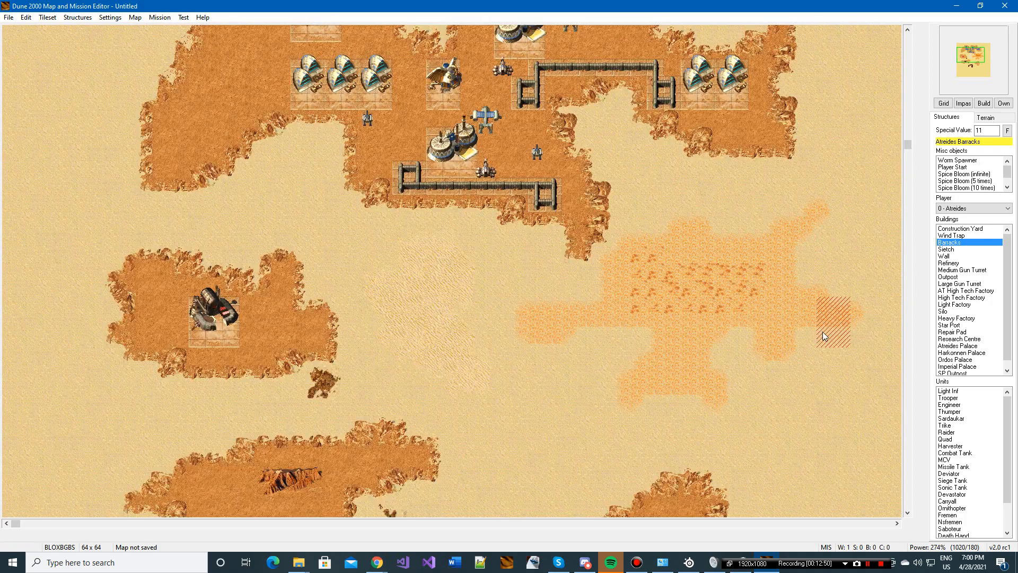
pyautogui.scroll(-6, 711, 262)
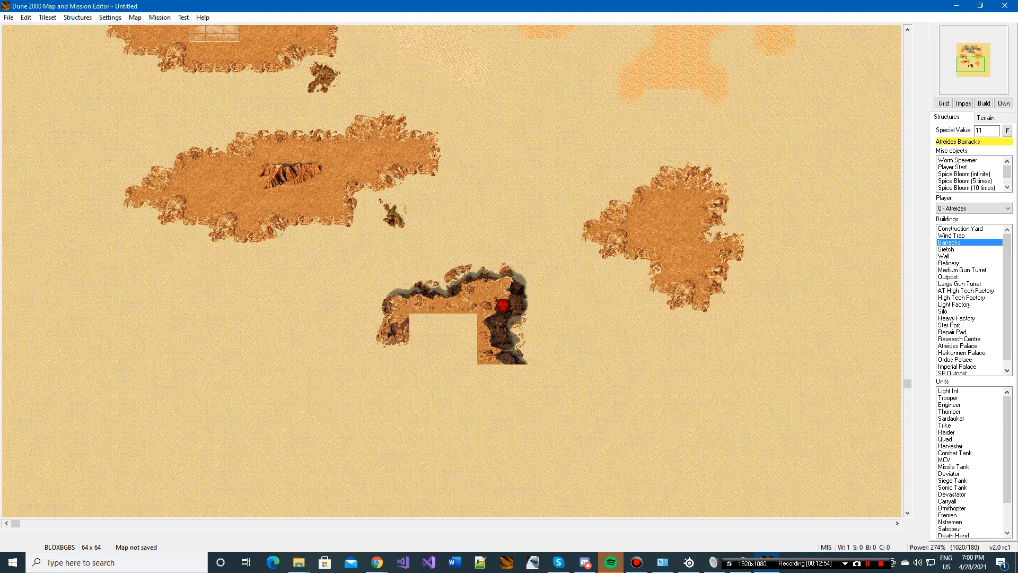
pyautogui.click(966, 208)
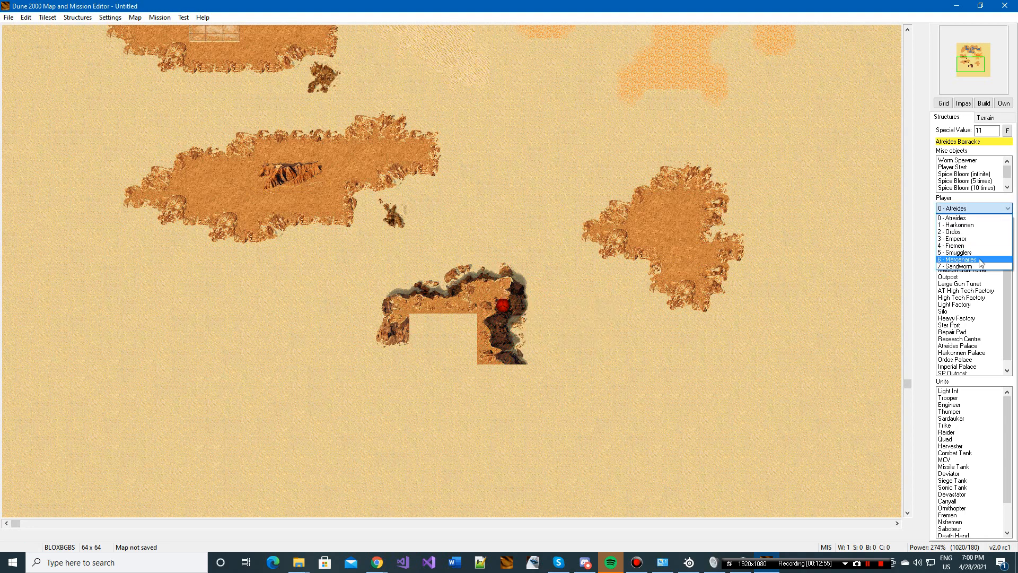
pyautogui.click(972, 206)
# Step: Place an infinite Spice Bloom in the middle of the spice field
pyautogui.scroll(2, 669, 275)
pyautogui.scroll(4, 643, 263)
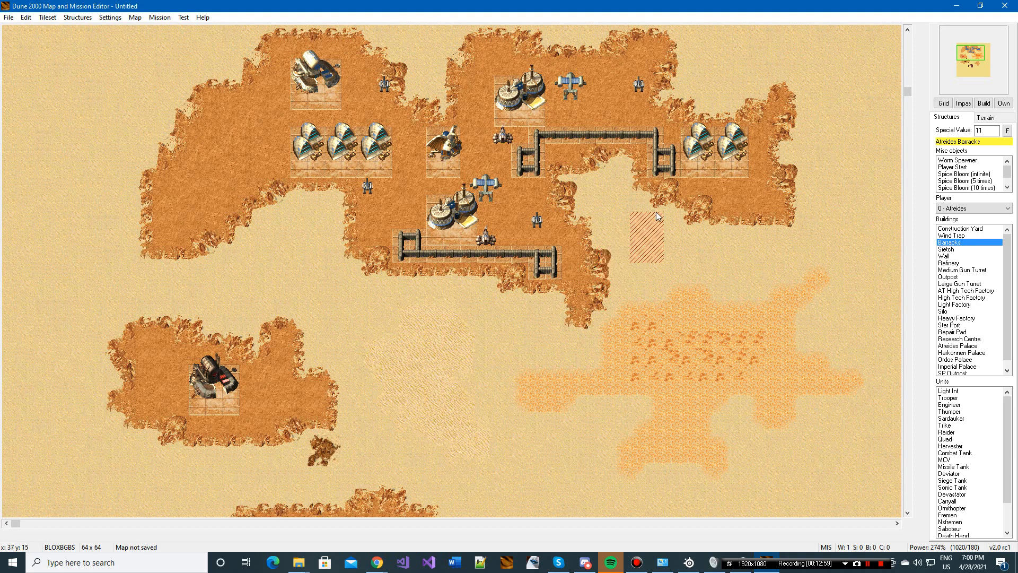
pyautogui.click(966, 167)
pyautogui.click(729, 204)
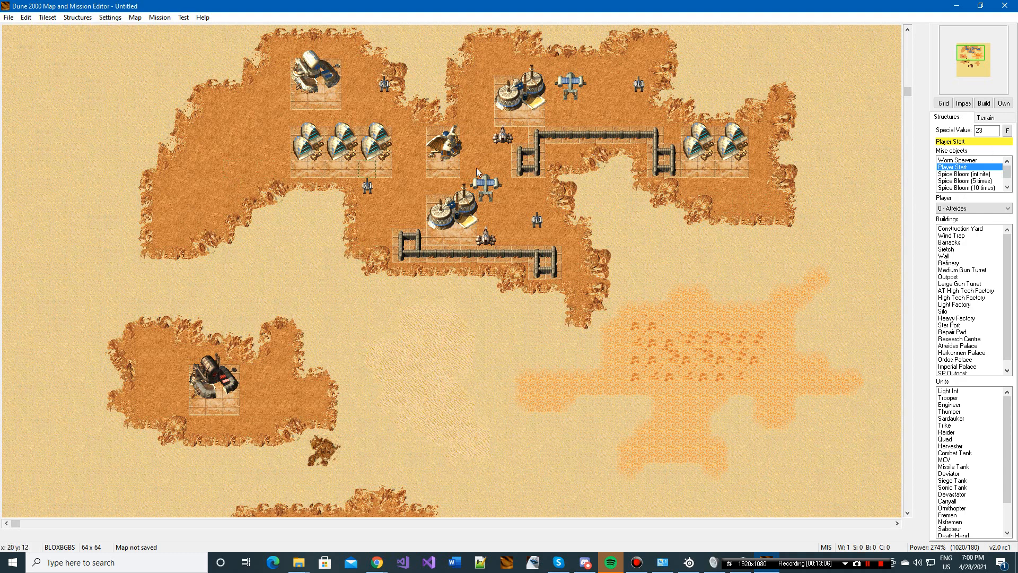
pyautogui.click(973, 174)
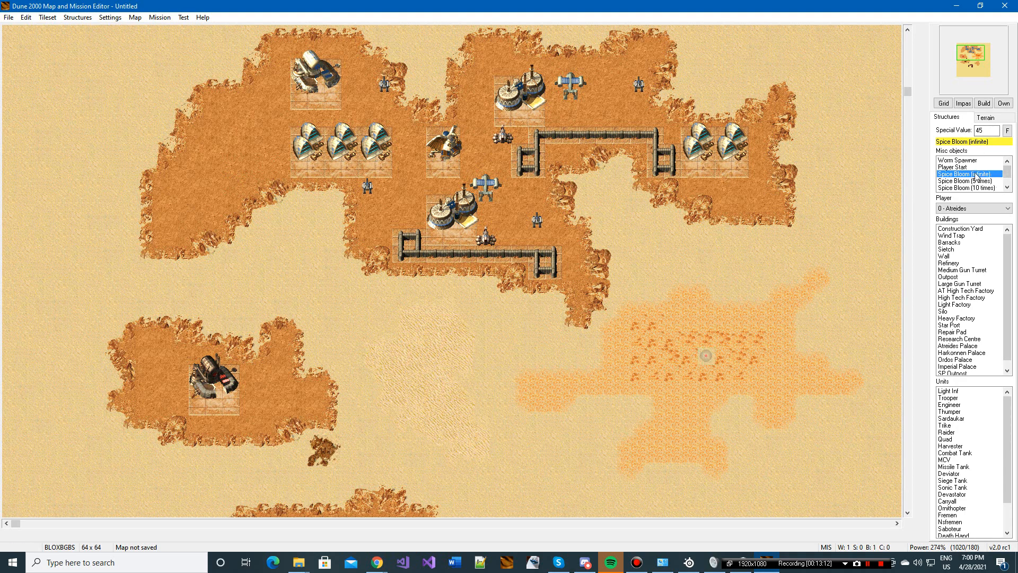
# Step: Examine the Spice Bloom variants for infinite, 5, 10, 25 and 50 times and their special values
pyautogui.click(1009, 185)
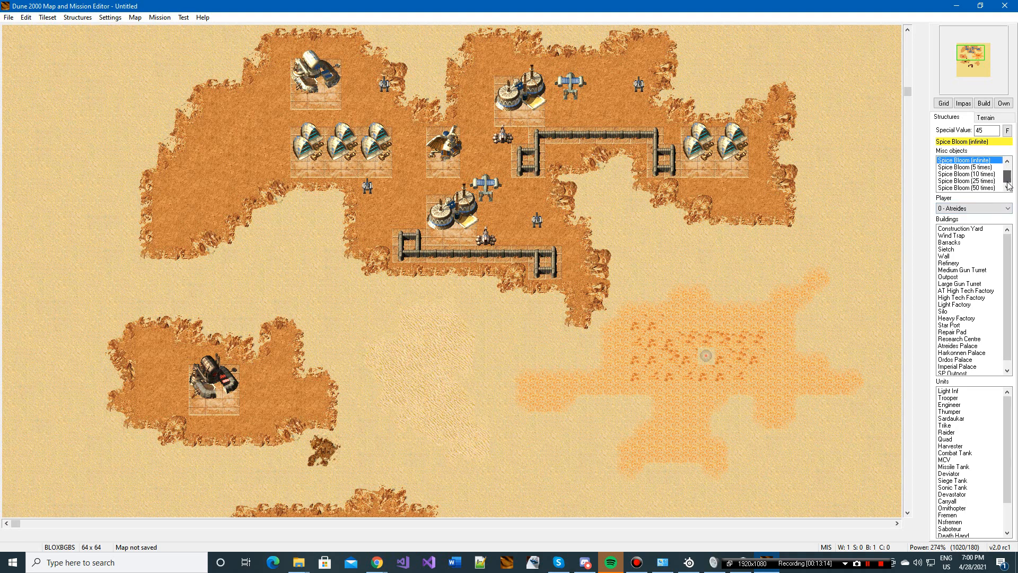
pyautogui.click(990, 188)
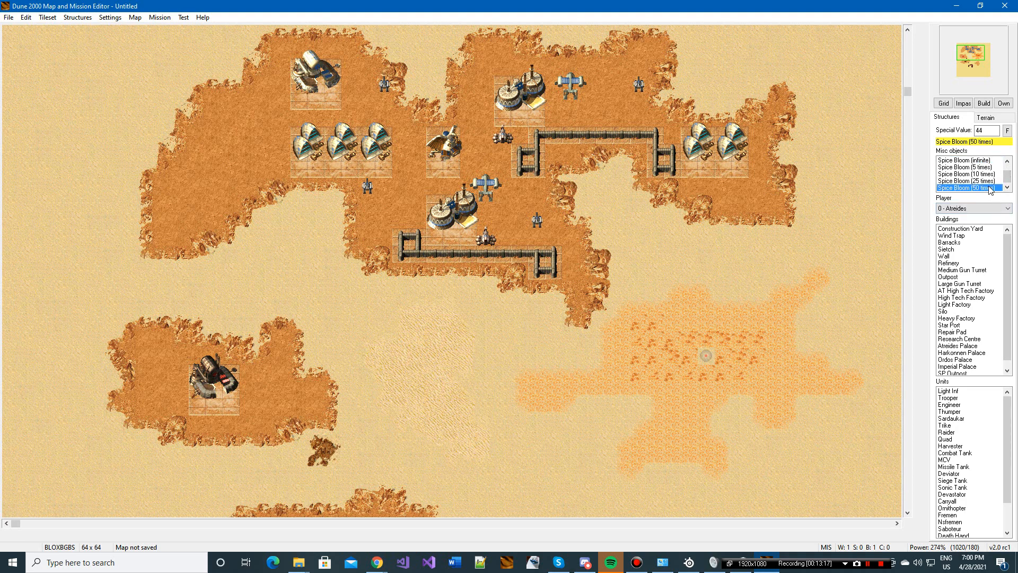
pyautogui.click(988, 180)
pyautogui.click(985, 174)
pyautogui.click(985, 160)
pyautogui.click(984, 167)
pyautogui.click(982, 174)
pyautogui.click(981, 182)
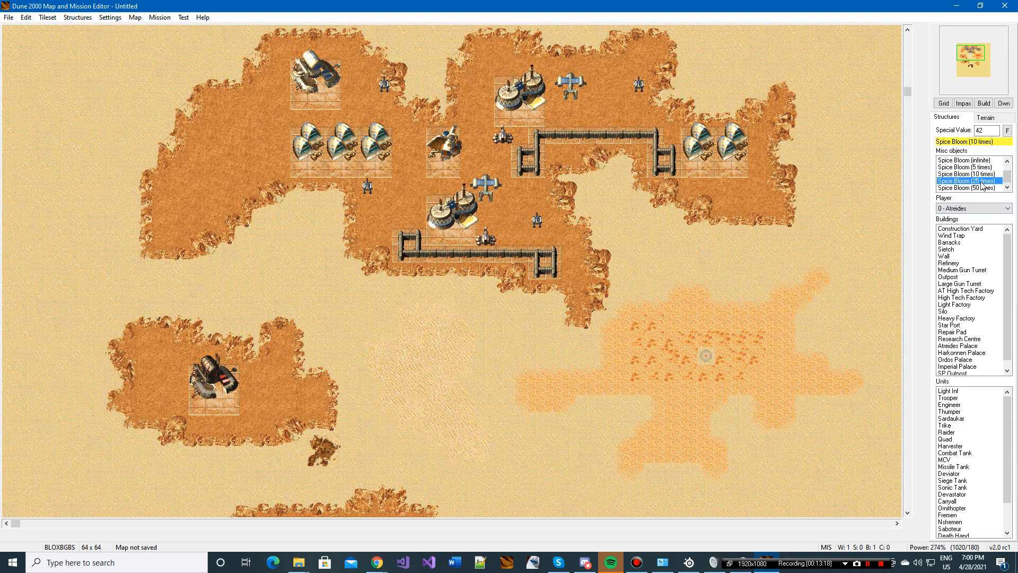
pyautogui.click(982, 189)
pyautogui.click(987, 181)
pyautogui.click(988, 174)
pyautogui.click(987, 167)
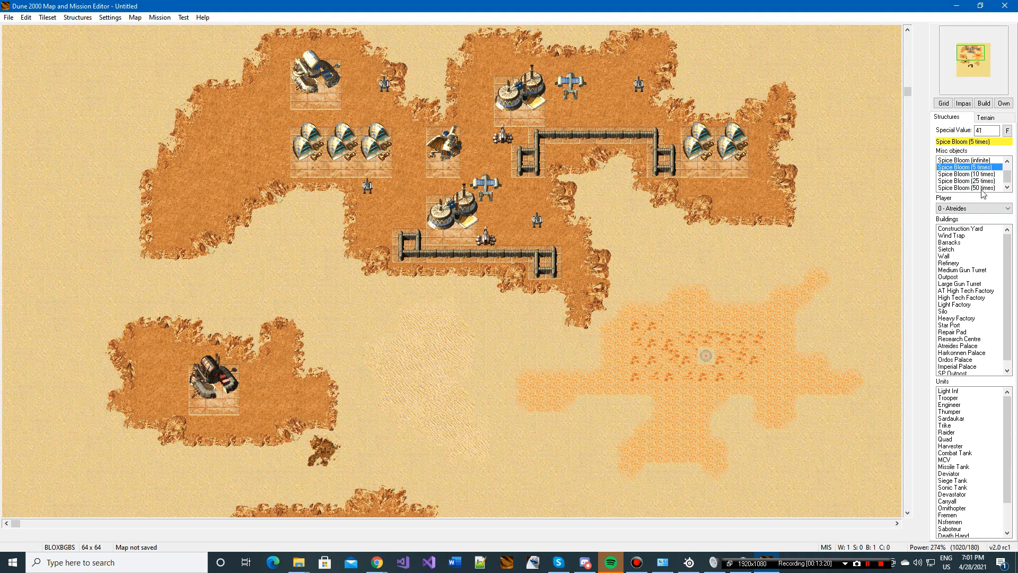
pyautogui.click(982, 181)
pyautogui.click(986, 167)
pyautogui.click(984, 174)
pyautogui.click(981, 188)
pyautogui.click(980, 182)
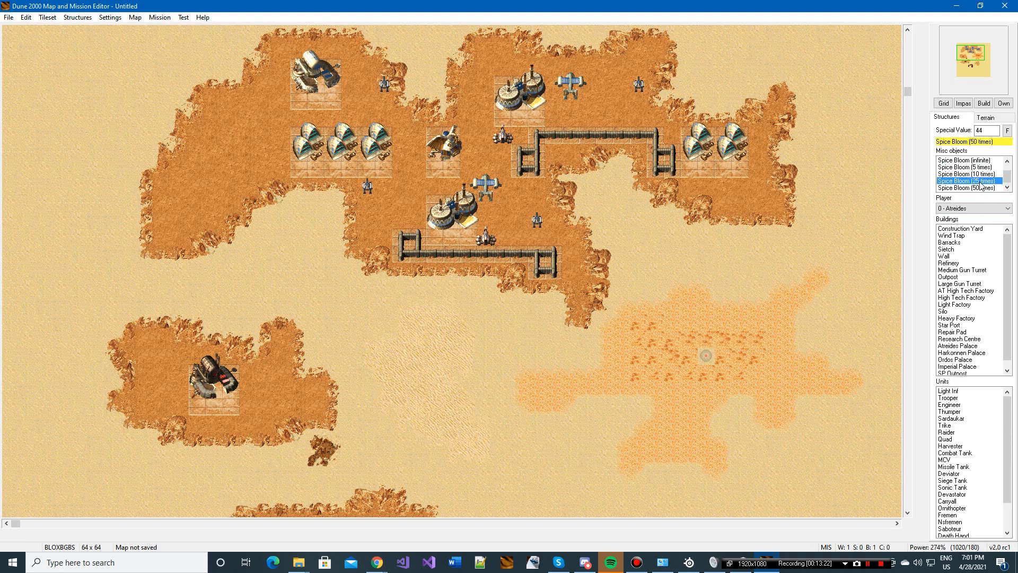
pyautogui.click(984, 175)
# Step: Copy the eastern part of the Atreides base, including everything in the terrain and its structures
pyautogui.scroll(3, 774, 332)
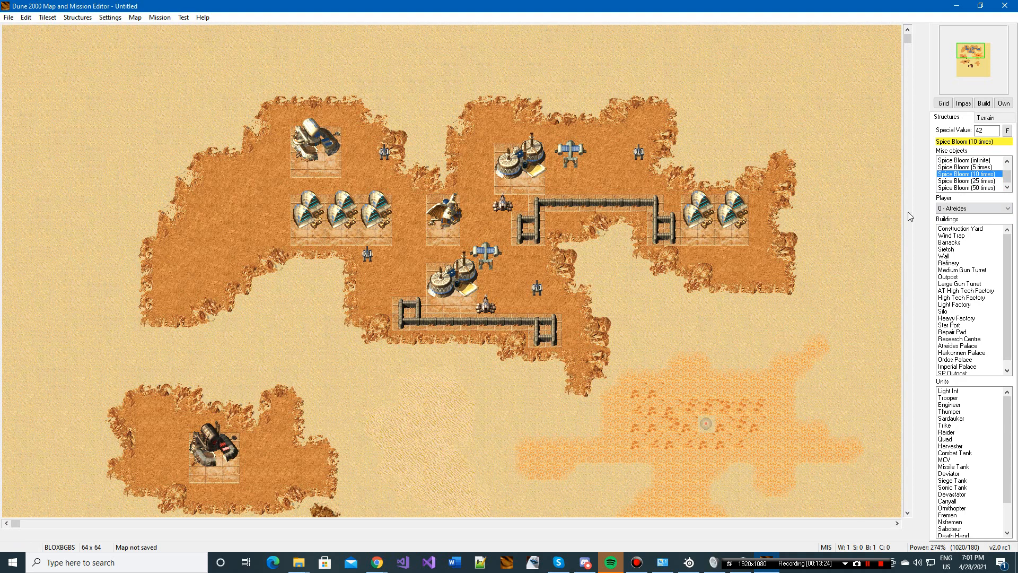
pyautogui.click(758, 341)
pyautogui.click(995, 120)
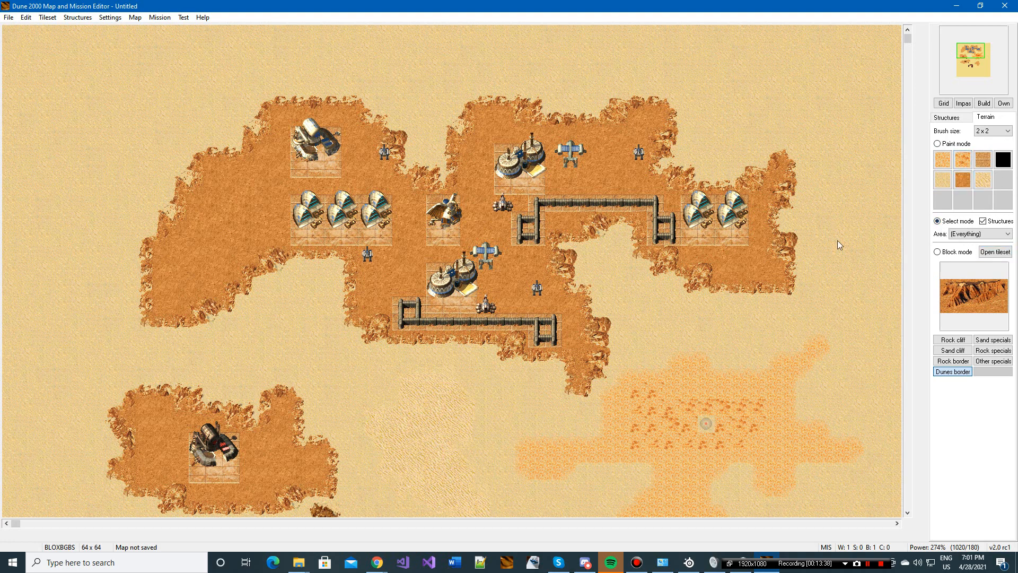
pyautogui.moveTo(326, 94); pyautogui.dragTo(802, 390)
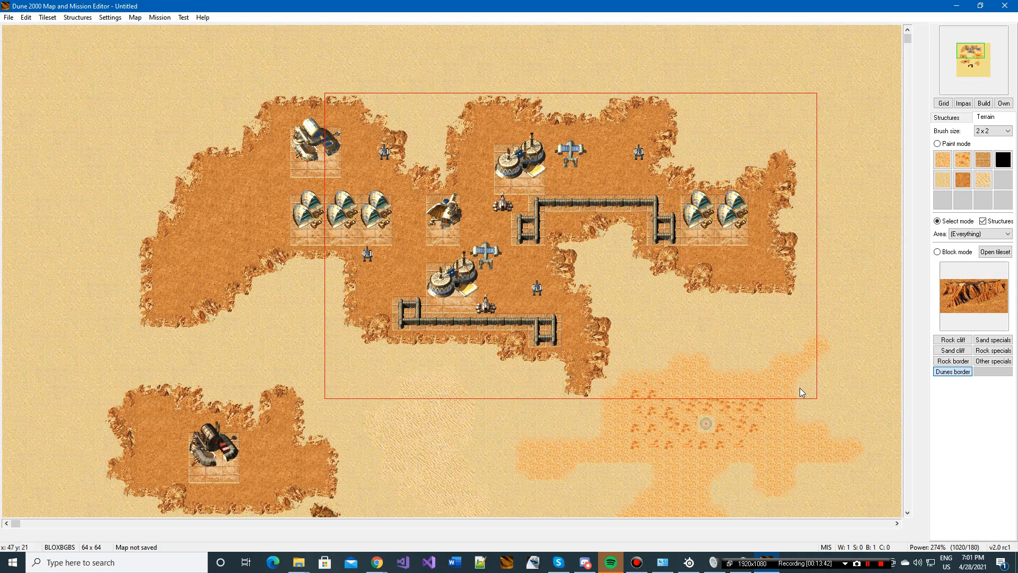
pyautogui.hotkey('ctrl', 'c')
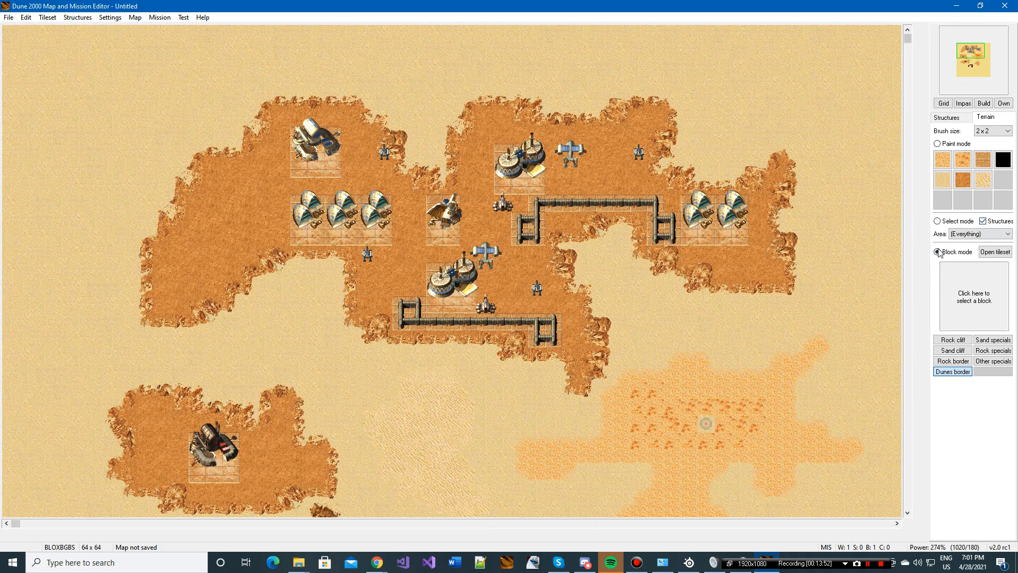
# Step: Paste the copied base section onto the southern part of the map, over the unfinished cliff
pyautogui.scroll(-3, 331, 182)
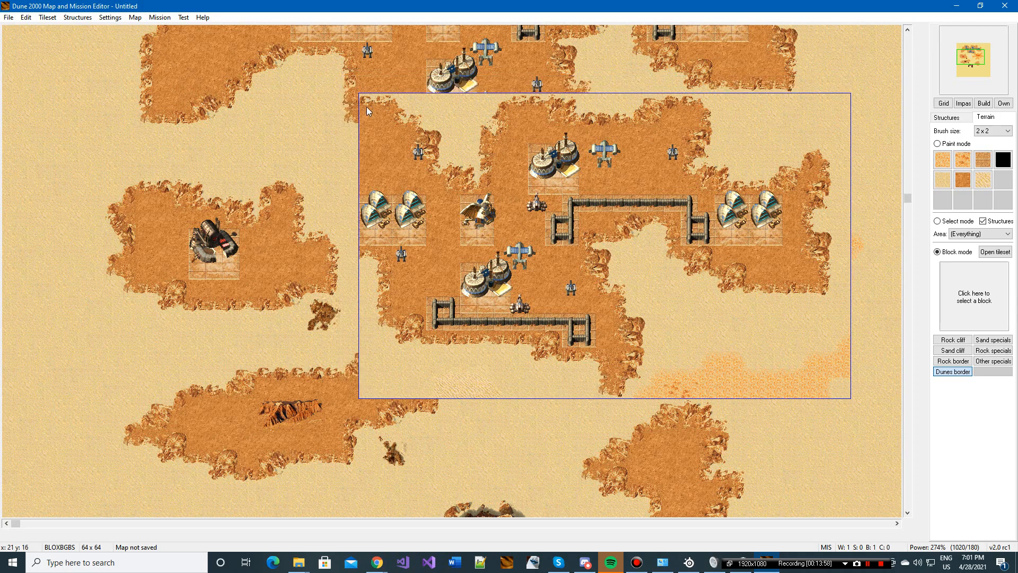
pyautogui.scroll(3, 367, 106)
pyautogui.scroll(-8, 564, 249)
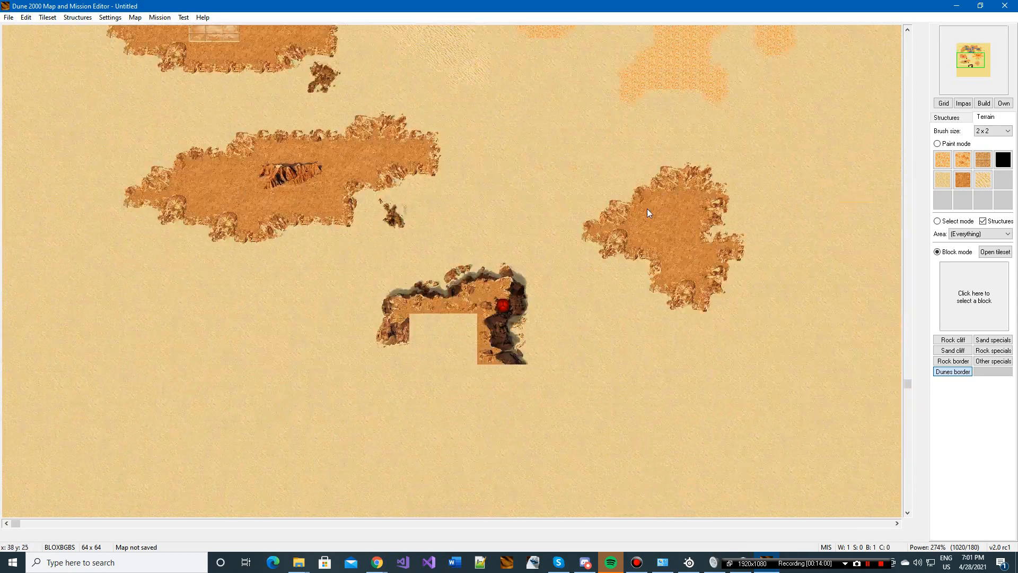
pyautogui.click(354, 107)
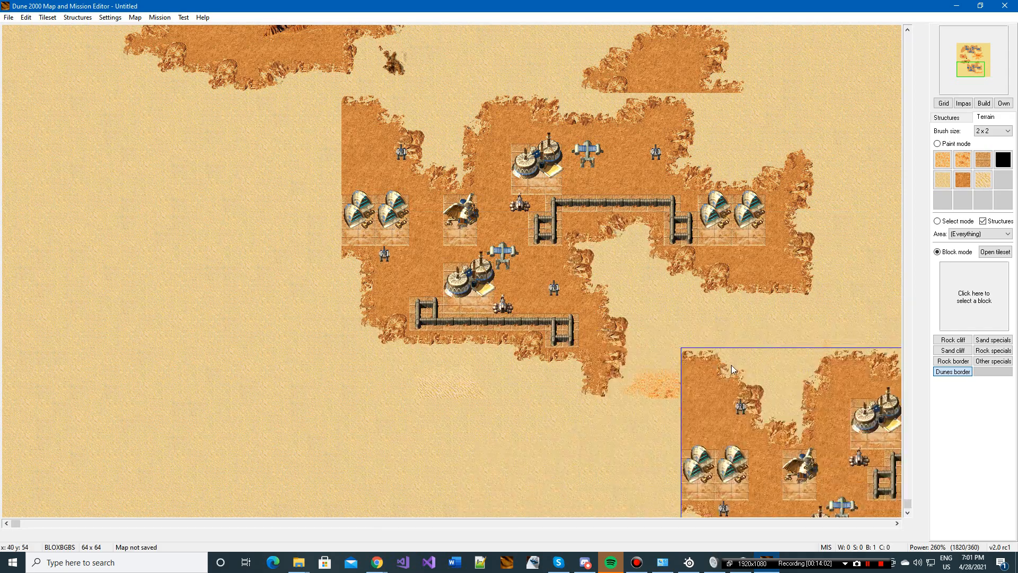
# Step: Copy only the Spice area without structures from the original spice field, and paste it southwest of the pasted base section
pyautogui.scroll(3, 811, 424)
pyautogui.scroll(10, 349, 304)
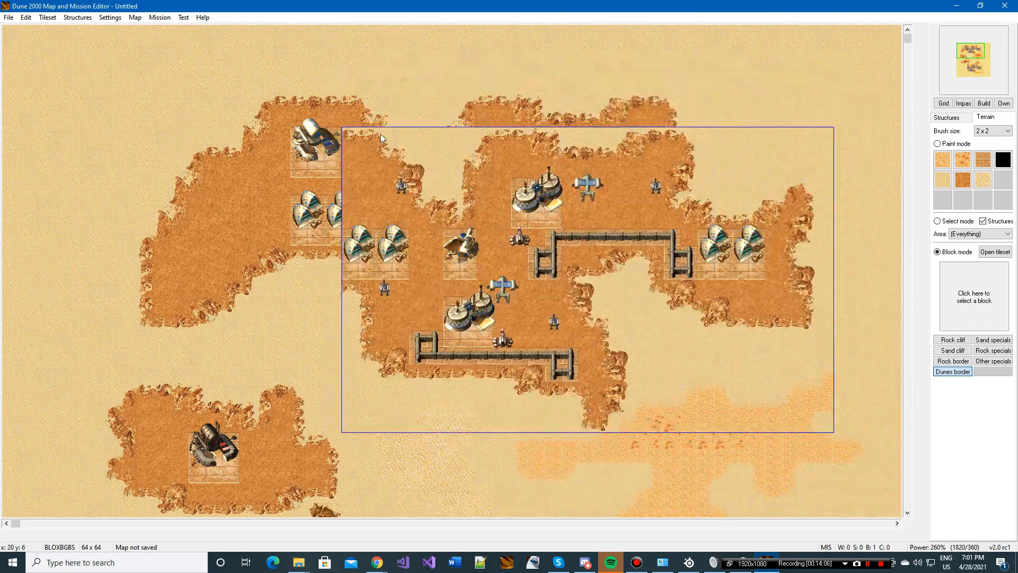
pyautogui.click(985, 235)
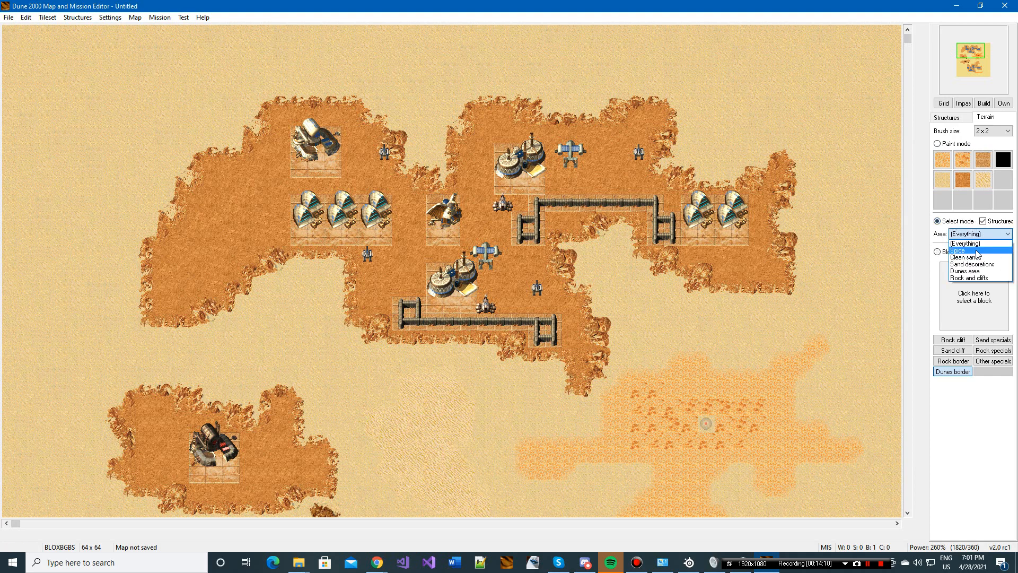
pyautogui.click(977, 252)
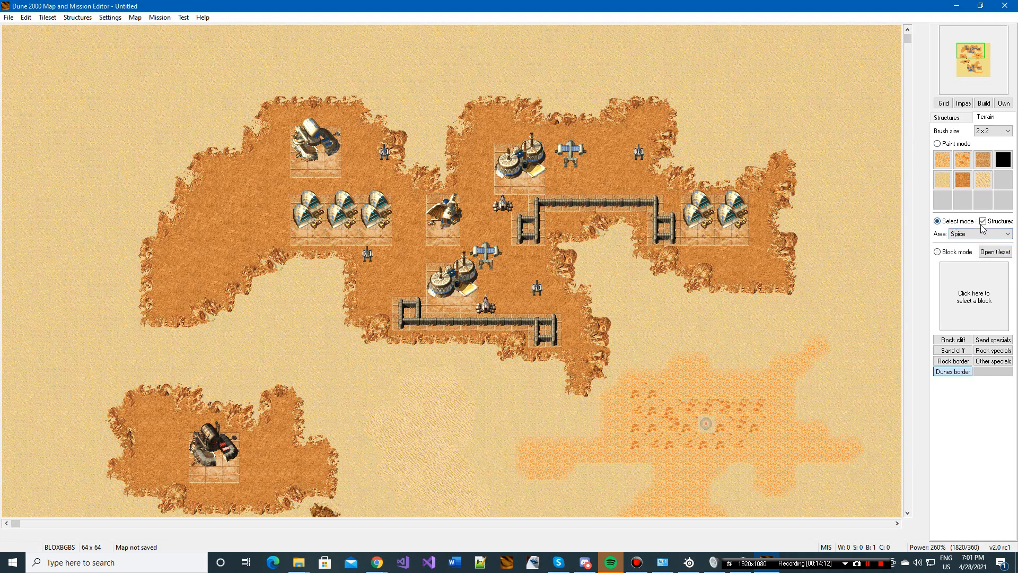
pyautogui.click(983, 222)
pyautogui.moveTo(428, 101); pyautogui.dragTo(853, 482)
pyautogui.scroll(-3, 318, 159)
pyautogui.scroll(-8, 345, 149)
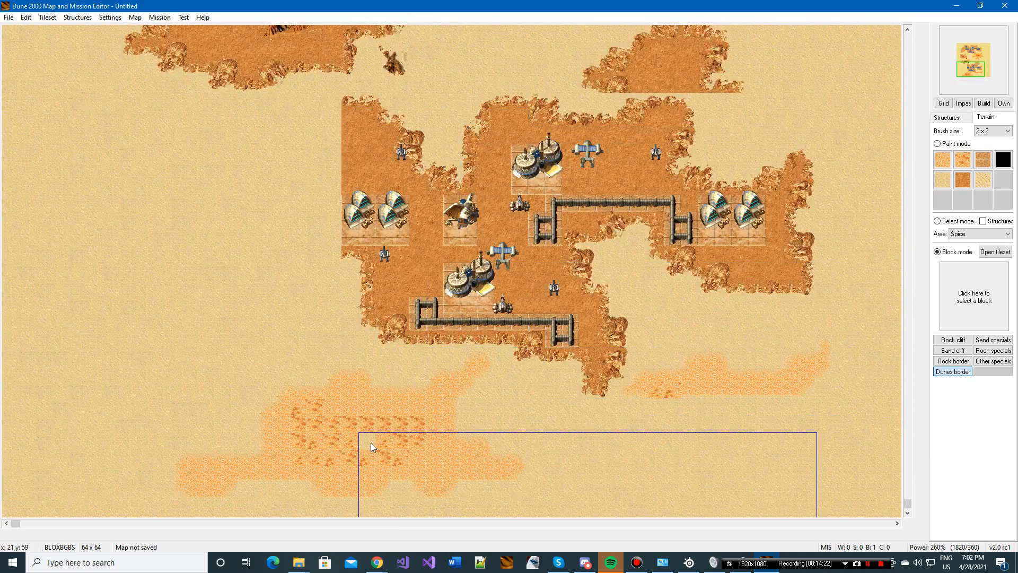
# Step: Copy only the Rock and cliffs area without structures from the whole northern Atreides base plateau
pyautogui.scroll(8, 628, 235)
pyautogui.scroll(3, 628, 234)
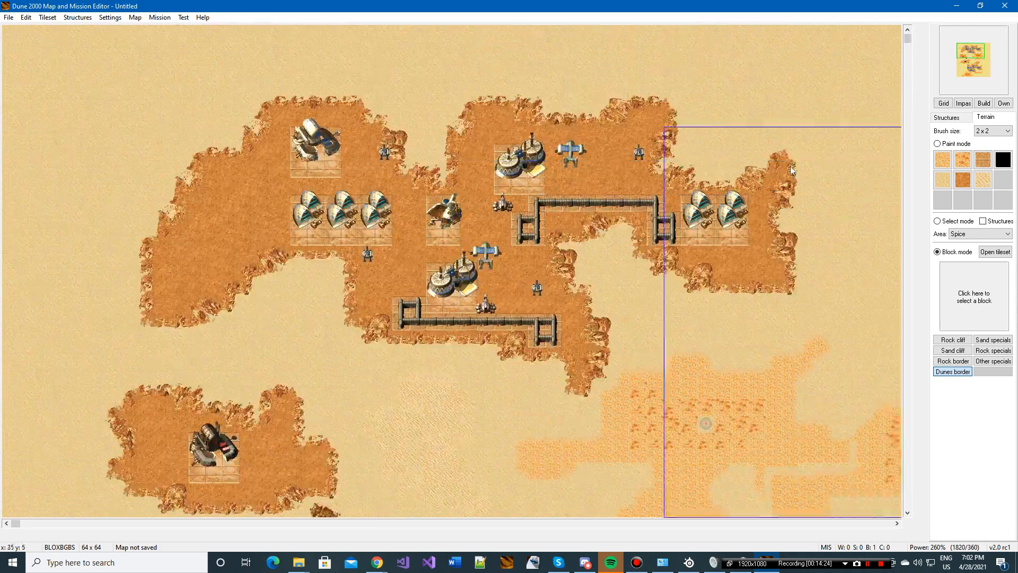
pyautogui.scroll(-2, 708, 281)
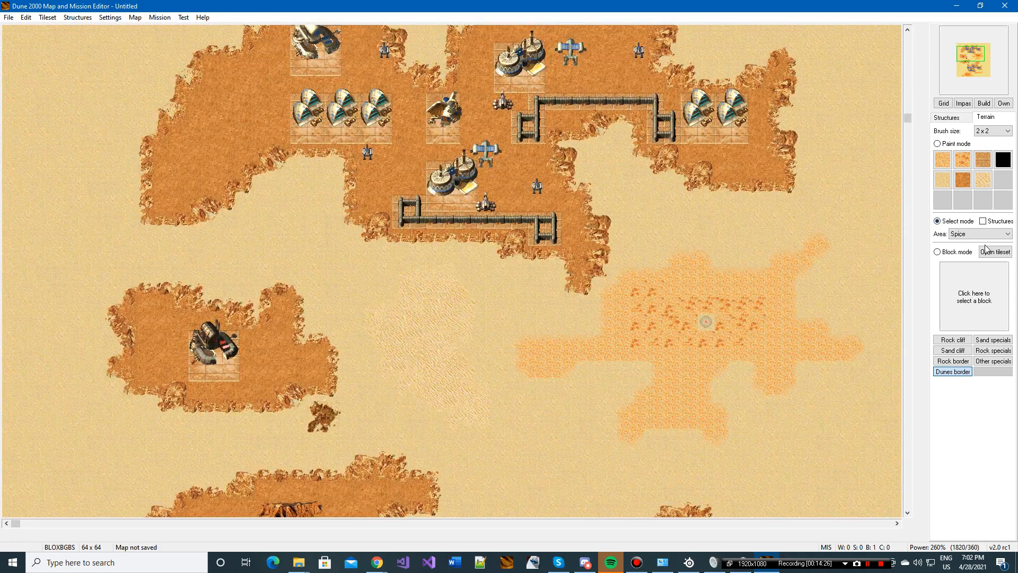
pyautogui.click(984, 233)
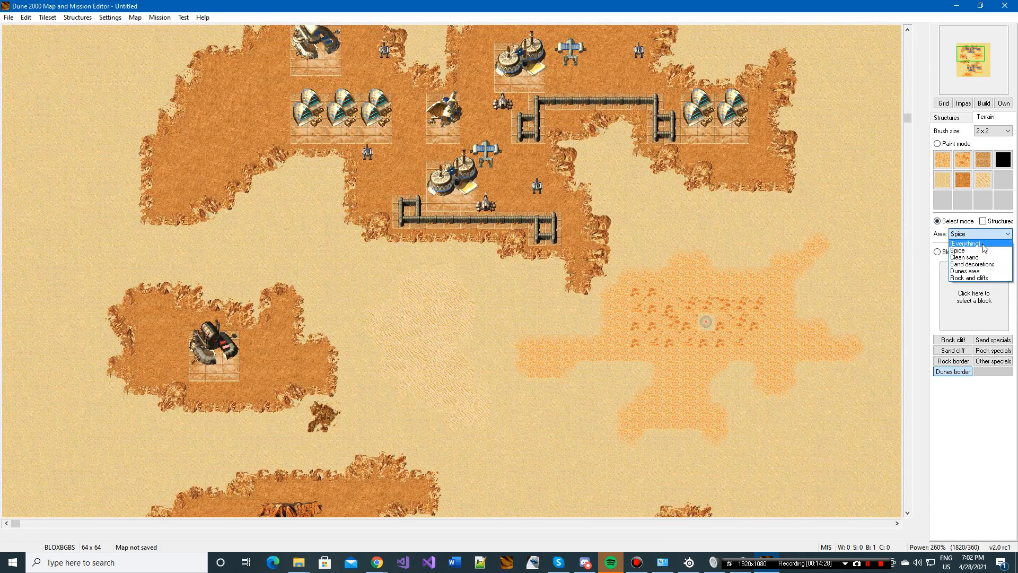
pyautogui.click(977, 278)
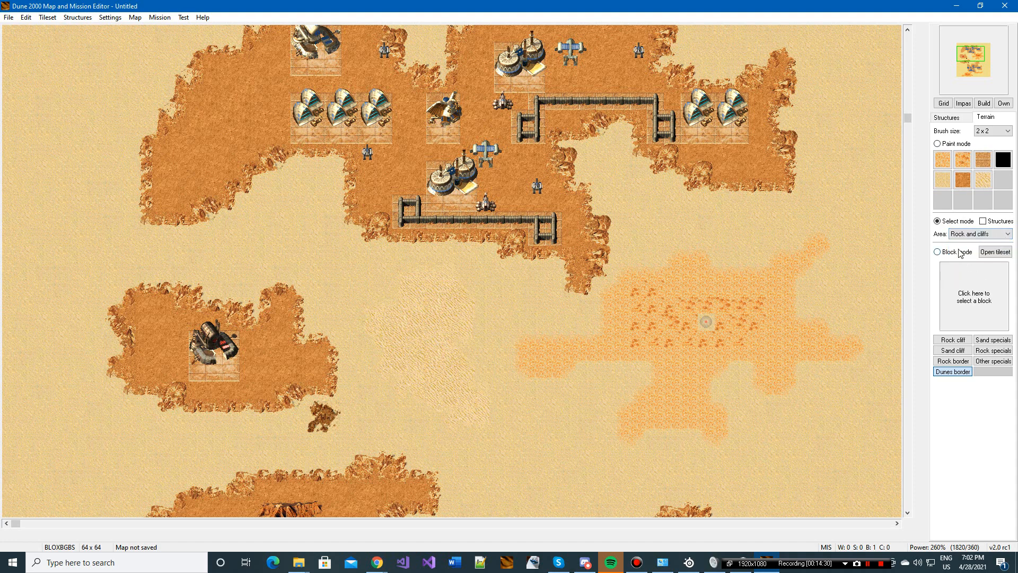
pyautogui.scroll(2, 729, 277)
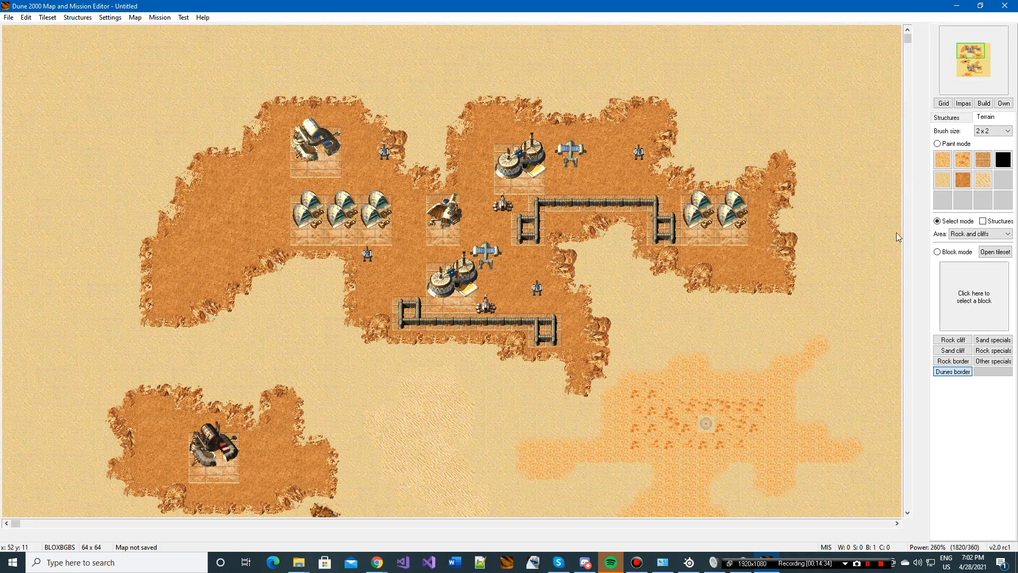
pyautogui.moveTo(98, 81); pyautogui.dragTo(806, 391)
# Step: Preview the copied rock area over the southern and central parts of the map without placing it
pyautogui.scroll(-10, 291, 149)
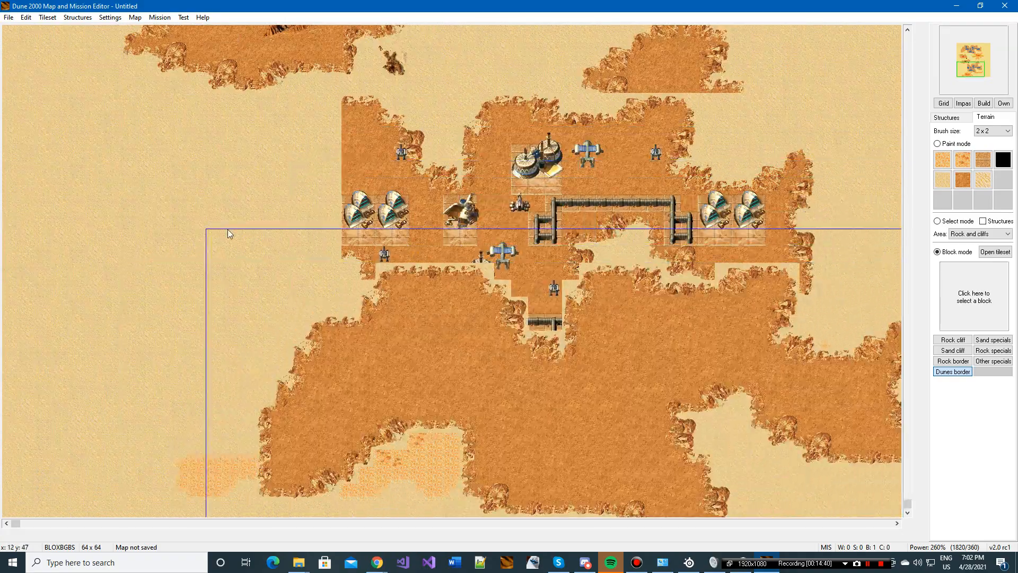
pyautogui.scroll(10, 227, 229)
pyautogui.scroll(-2, 339, 221)
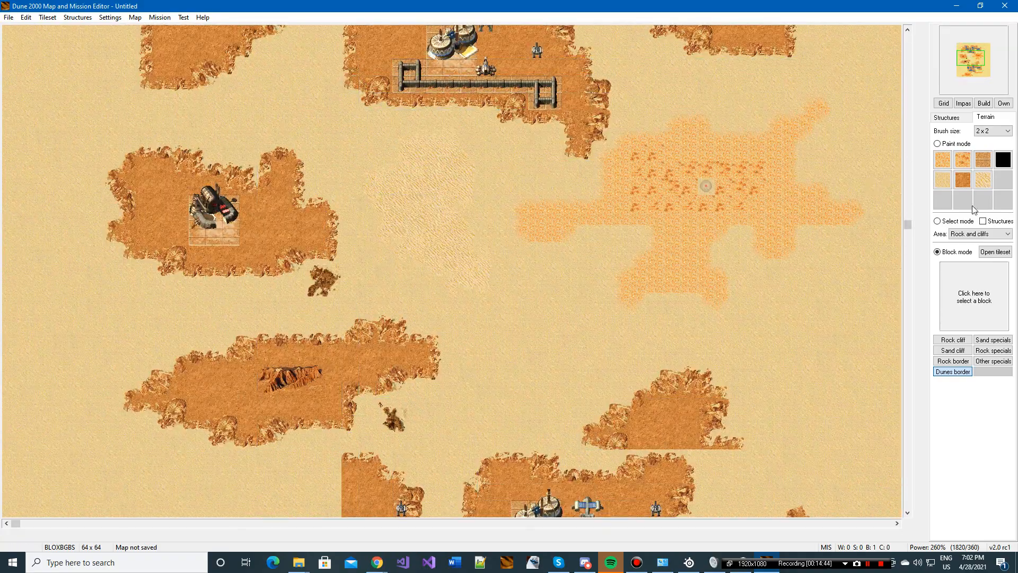
pyautogui.click(988, 226)
pyautogui.click(983, 222)
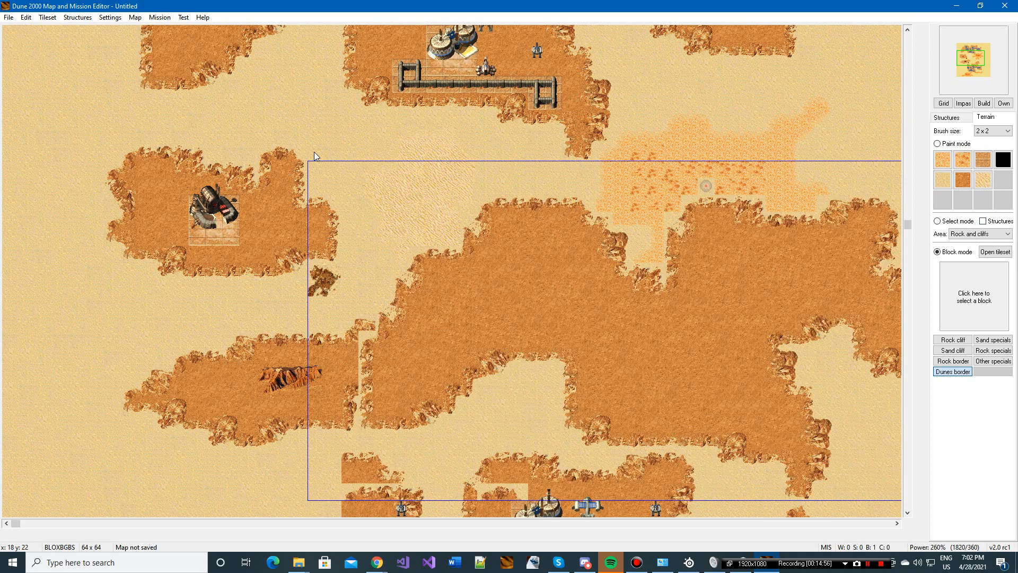
pyautogui.scroll(5, 318, 159)
pyautogui.click(937, 222)
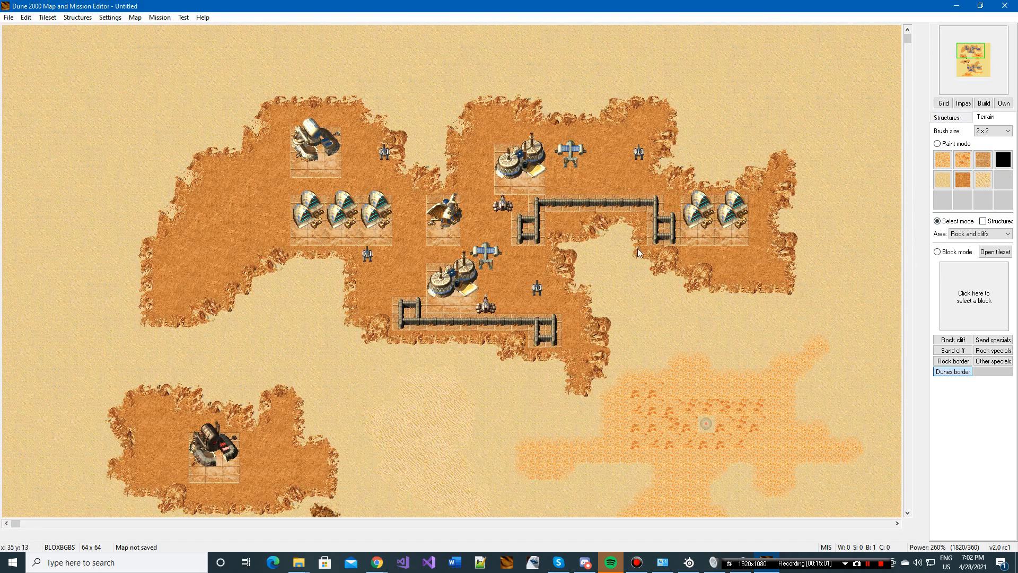
# Step: Paint a small Void patch on the sand just southwest of the northern Atreides base and cover it again with Sand
pyautogui.click(1004, 160)
pyautogui.moveTo(269, 326); pyautogui.dragTo(333, 364)
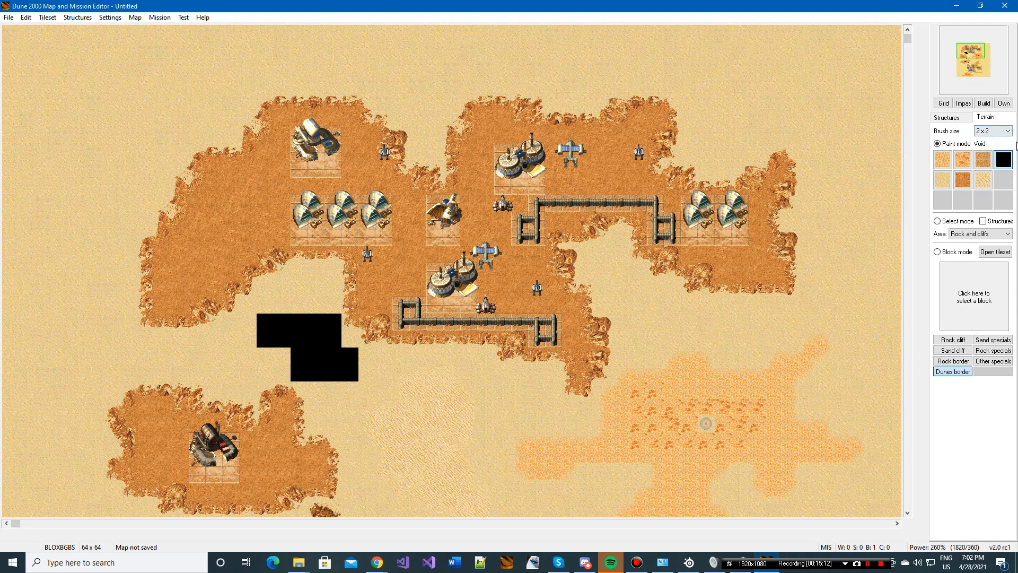
pyautogui.click(943, 179)
pyautogui.moveTo(328, 355)
pyautogui.mouseDown()
pyautogui.moveTo(259, 326)
pyautogui.moveTo(306, 326)
pyautogui.mouseUp()
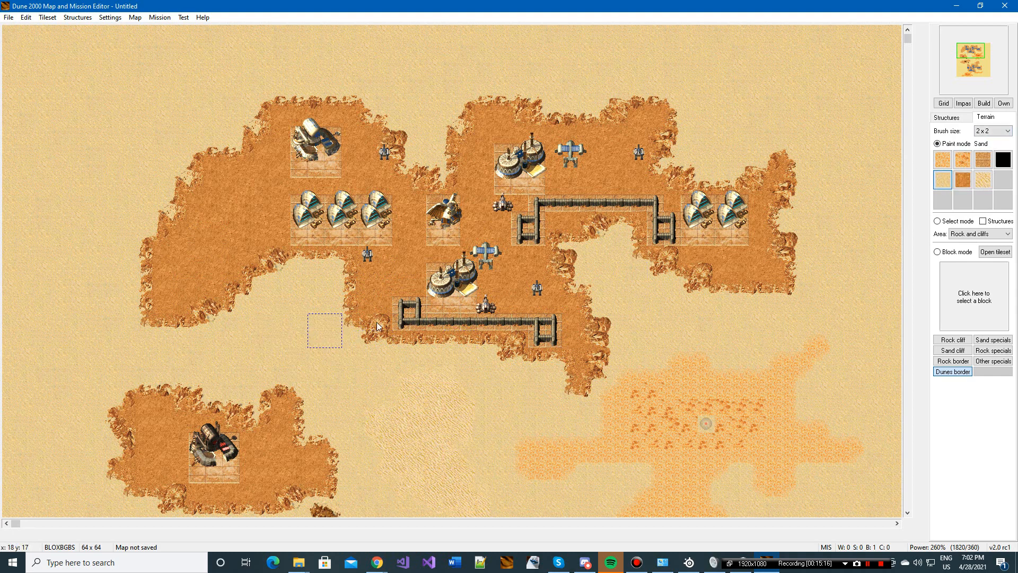
# Step: Paint a closed Void ring in the map's southeastern corner with the 2 x 2 brush and cover it again with Sand
pyautogui.click(1003, 159)
pyautogui.click(978, 79)
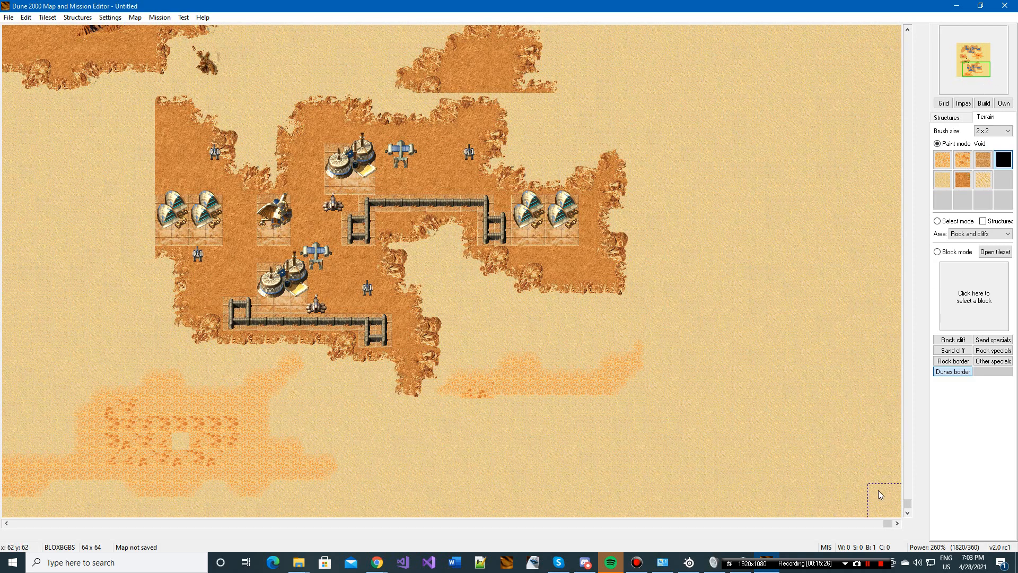
pyautogui.moveTo(878, 491); pyautogui.dragTo(762, 486)
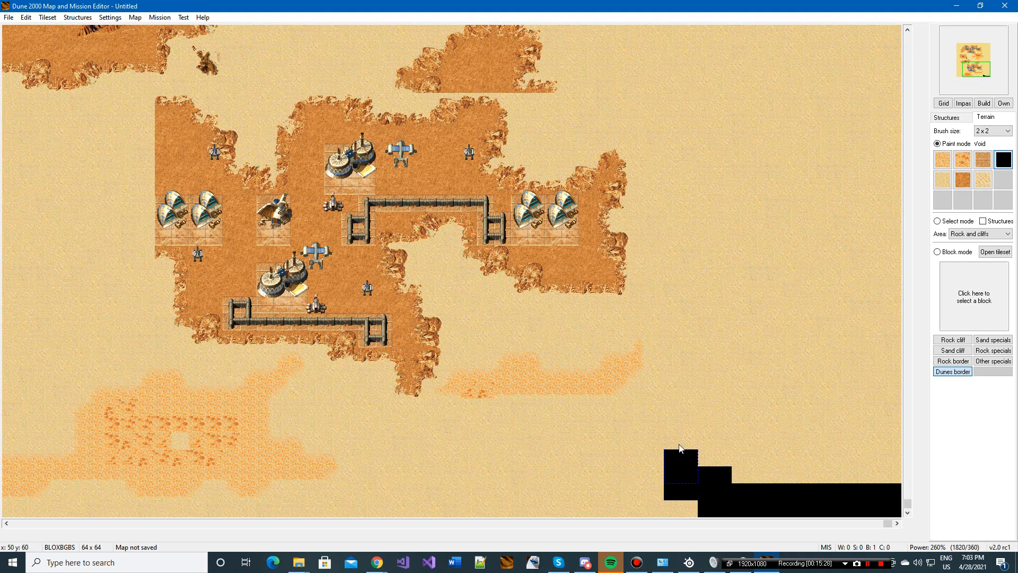
pyautogui.moveTo(680, 446)
pyautogui.mouseDown()
pyautogui.moveTo(725, 331)
pyautogui.moveTo(878, 329)
pyautogui.moveTo(880, 491)
pyautogui.mouseUp()
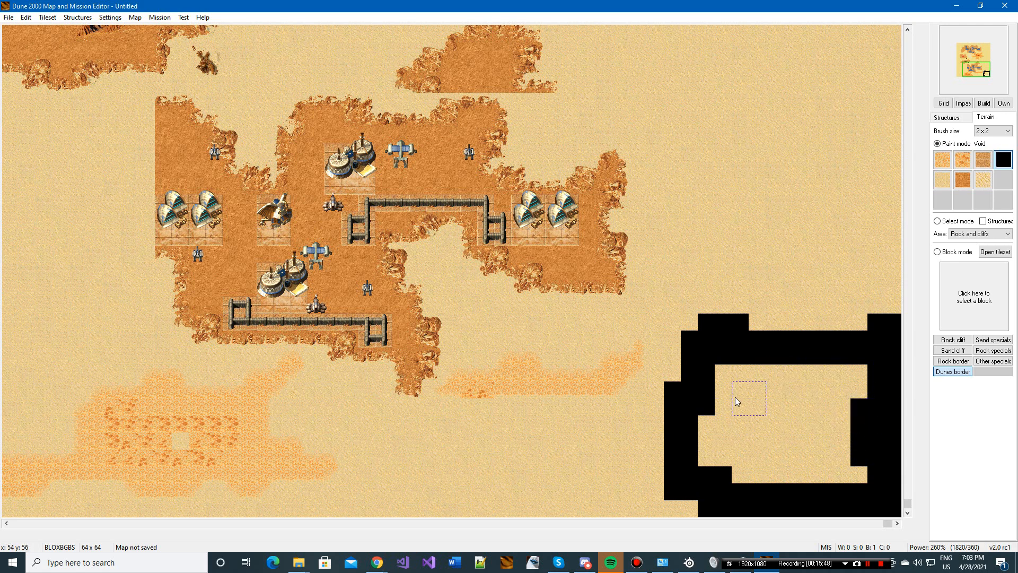
pyautogui.click(942, 180)
pyautogui.moveTo(775, 317)
pyautogui.mouseDown()
pyautogui.moveTo(715, 400)
pyautogui.moveTo(791, 331)
pyautogui.moveTo(880, 312)
pyautogui.moveTo(889, 427)
pyautogui.moveTo(835, 498)
pyautogui.moveTo(689, 450)
pyautogui.moveTo(696, 481)
pyautogui.moveTo(752, 482)
pyautogui.mouseUp()
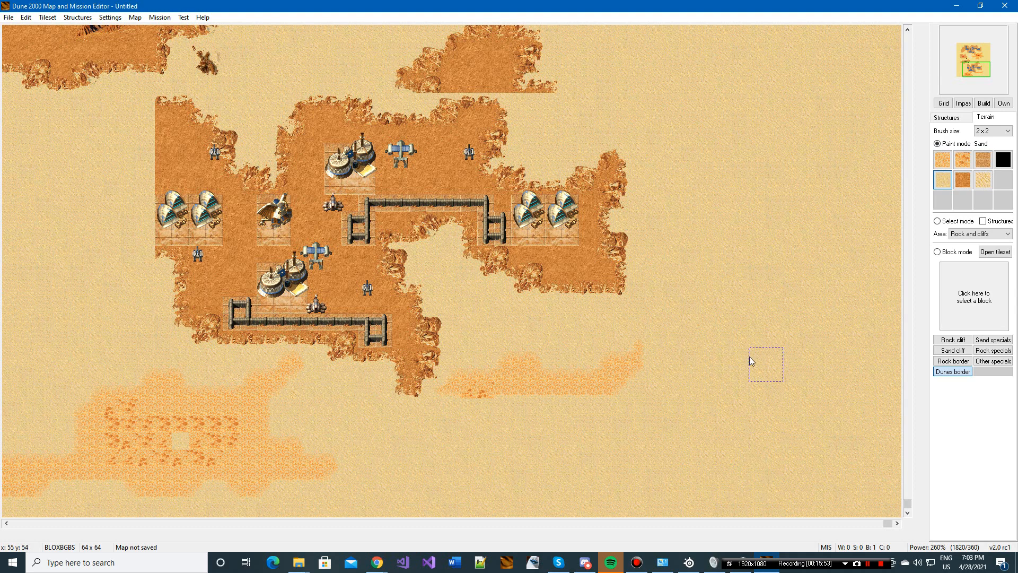
# Step: Return to the northern base and choose the Repair Pad for player 0 - Atreides as the building to place
pyautogui.moveTo(971, 56); pyautogui.dragTo(961, 48)
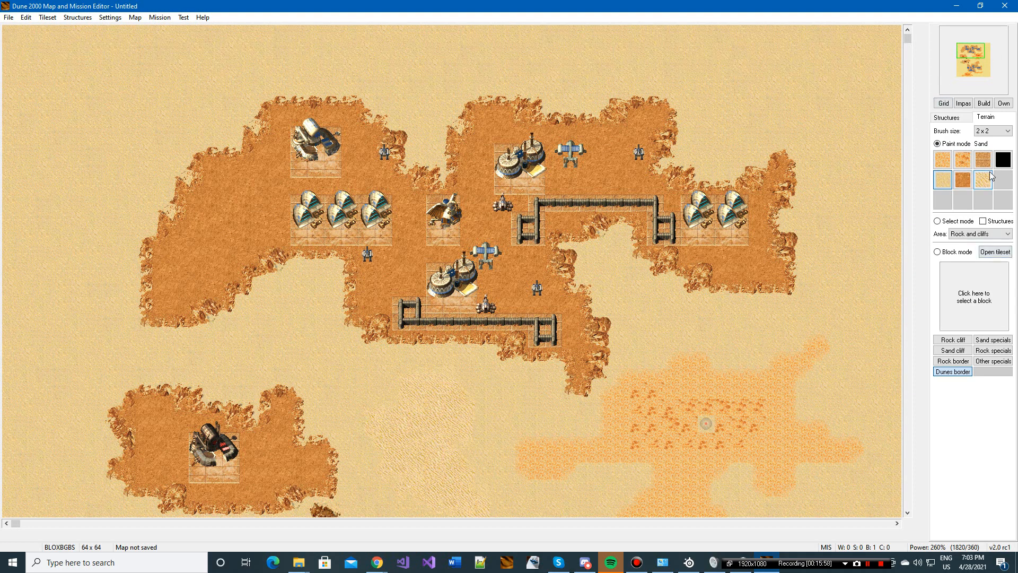
pyautogui.click(964, 117)
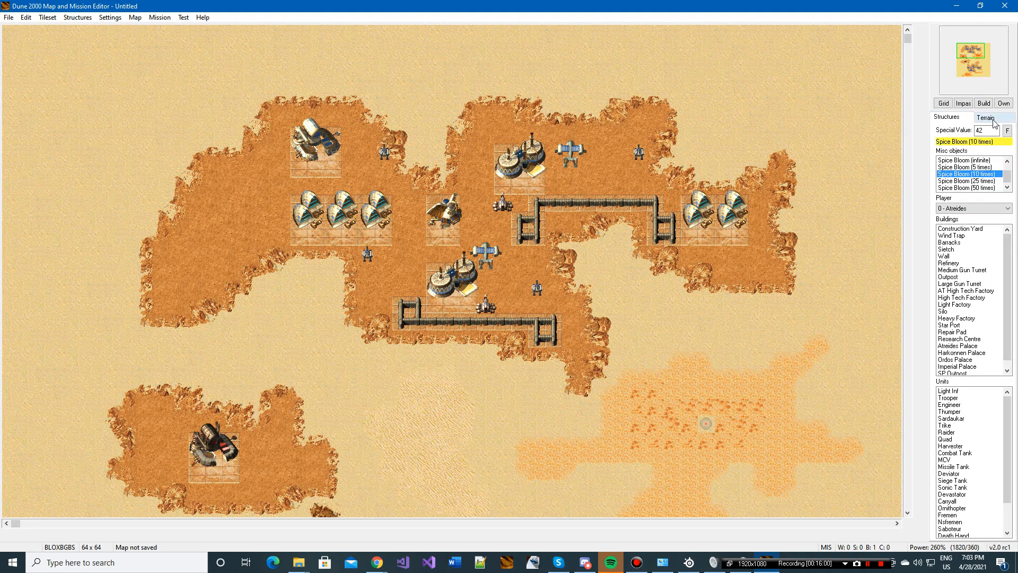
pyautogui.click(981, 209)
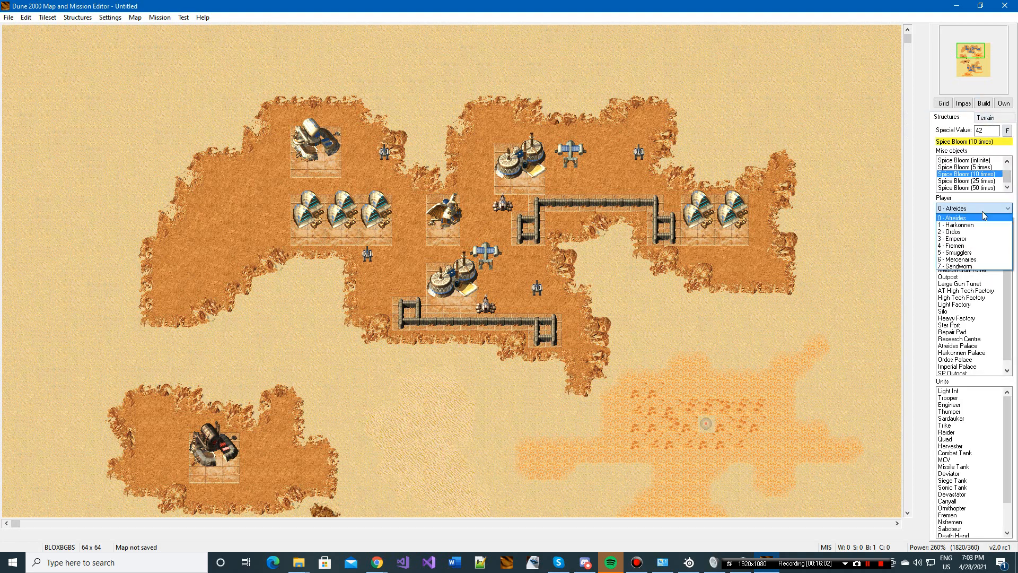
pyautogui.click(982, 217)
pyautogui.click(992, 284)
pyautogui.moveTo(1007, 316)
pyautogui.mouseDown()
pyautogui.moveTo(1007, 335)
pyautogui.moveTo(1008, 324)
pyautogui.mouseUp()
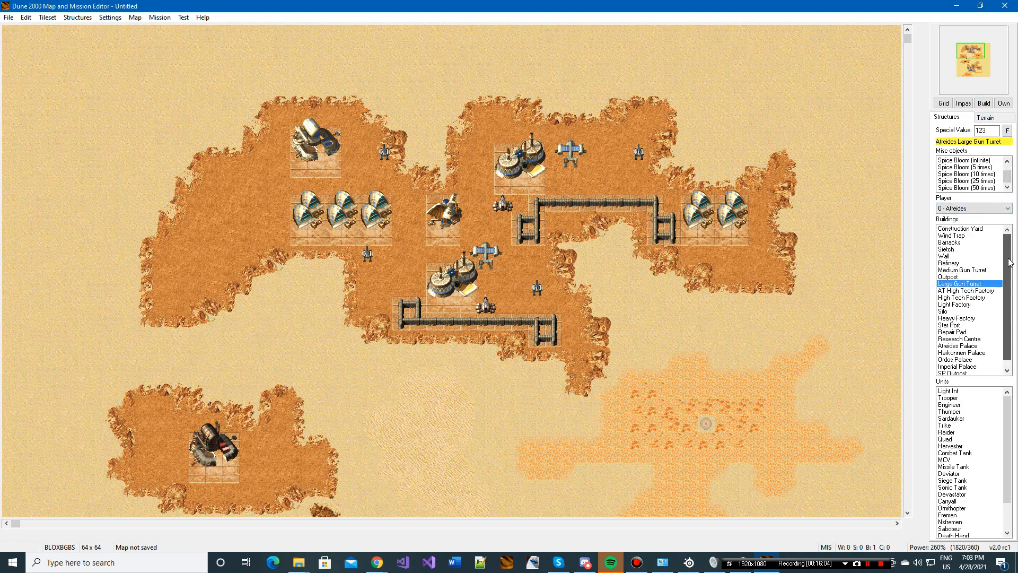
pyautogui.click(975, 332)
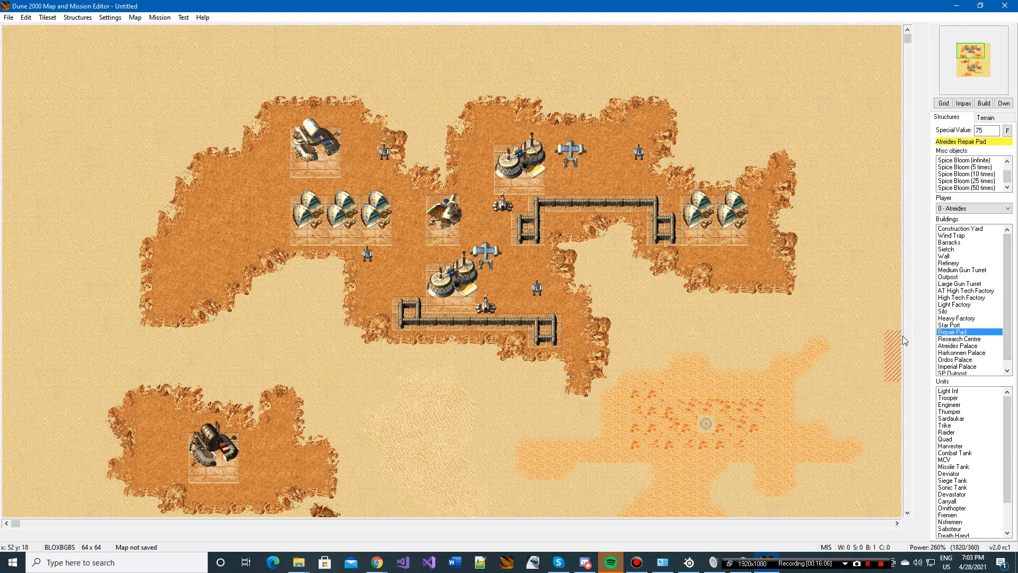
pyautogui.click(986, 117)
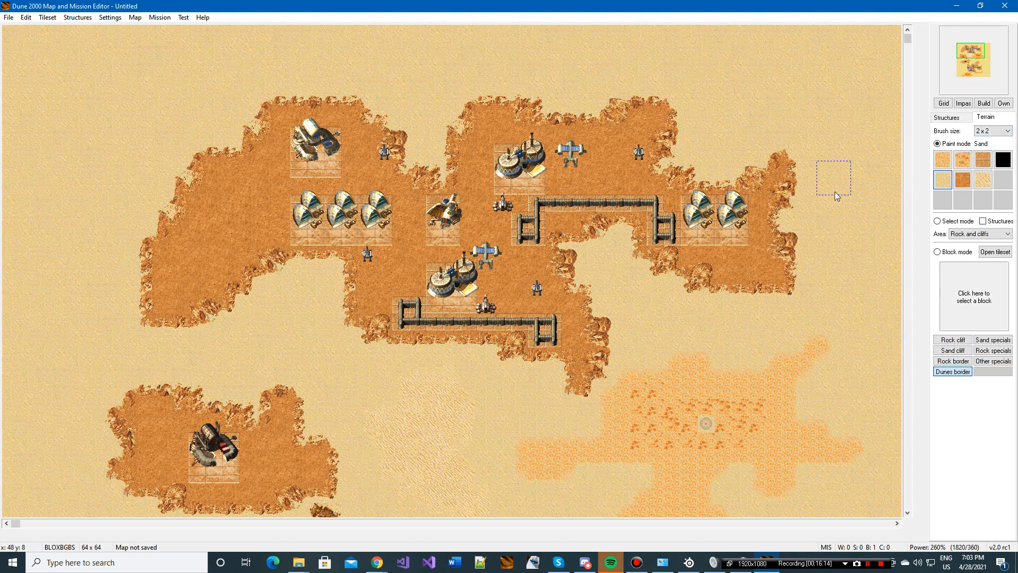
pyautogui.click(958, 118)
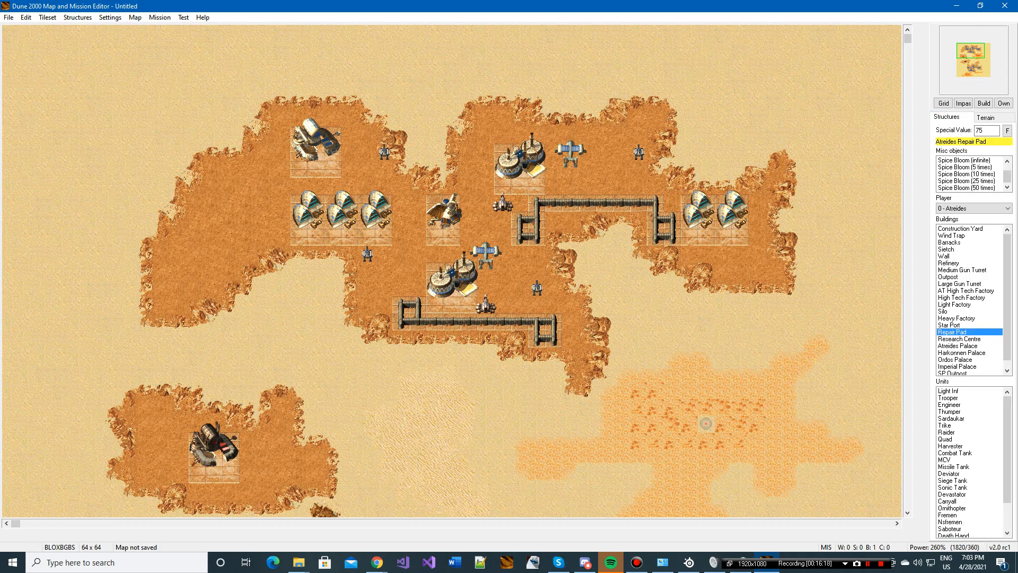
pyautogui.scroll(-3, 370, 263)
pyautogui.scroll(3, 211, 300)
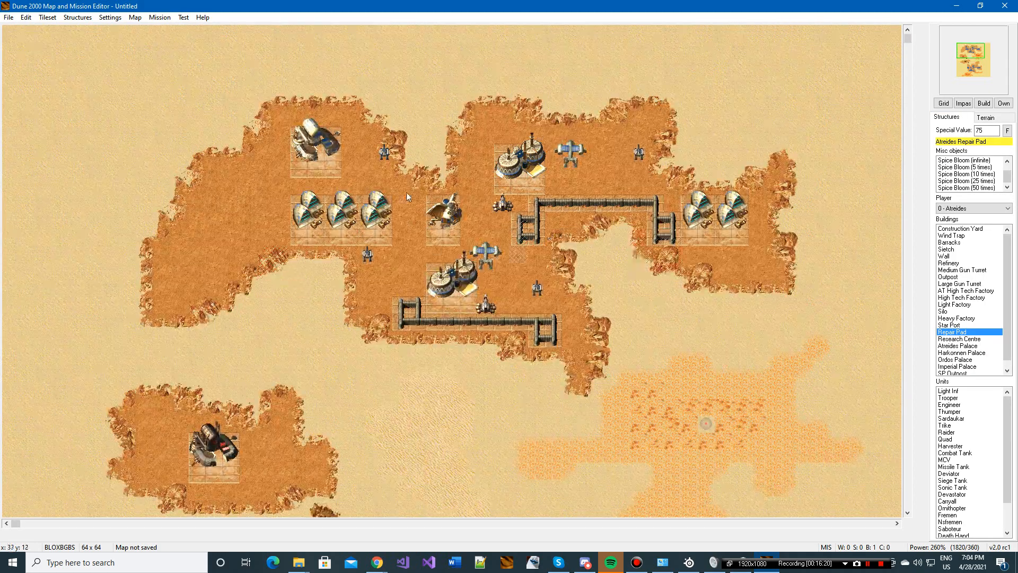